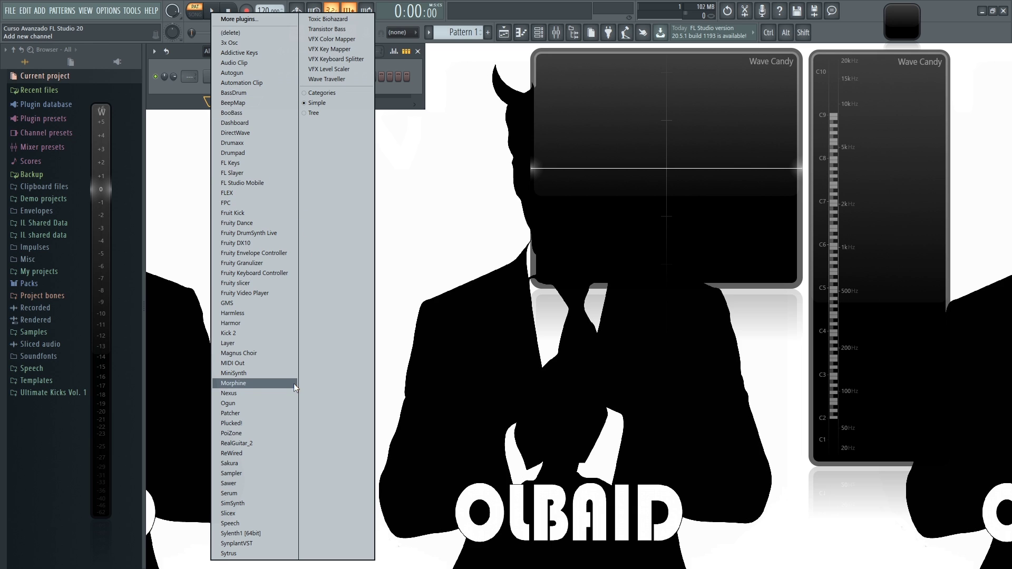
- Add a MiniSynth channel to the project and move its plugin window clear of the Channel rack
left_click(258, 375)
left_click_drag(365, 166, 314, 299)
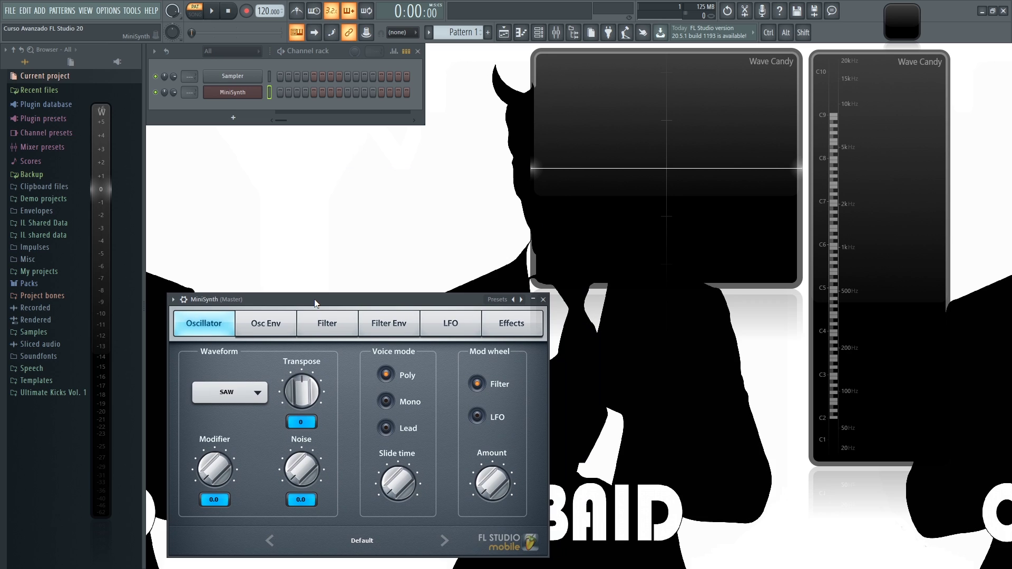
- Rearrange the two Wave Candy visualizers and the MiniSynth window so that all three are visible side by side
left_click_drag(878, 214, 935, 211)
left_click_drag(725, 176, 791, 178)
left_click_drag(345, 301, 392, 165)
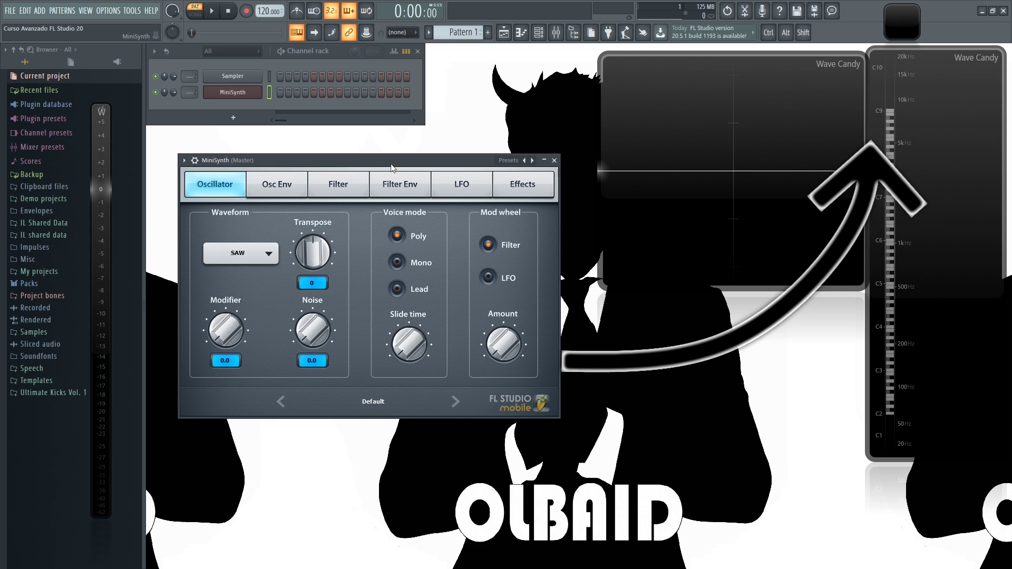
left_click_drag(391, 167, 385, 169)
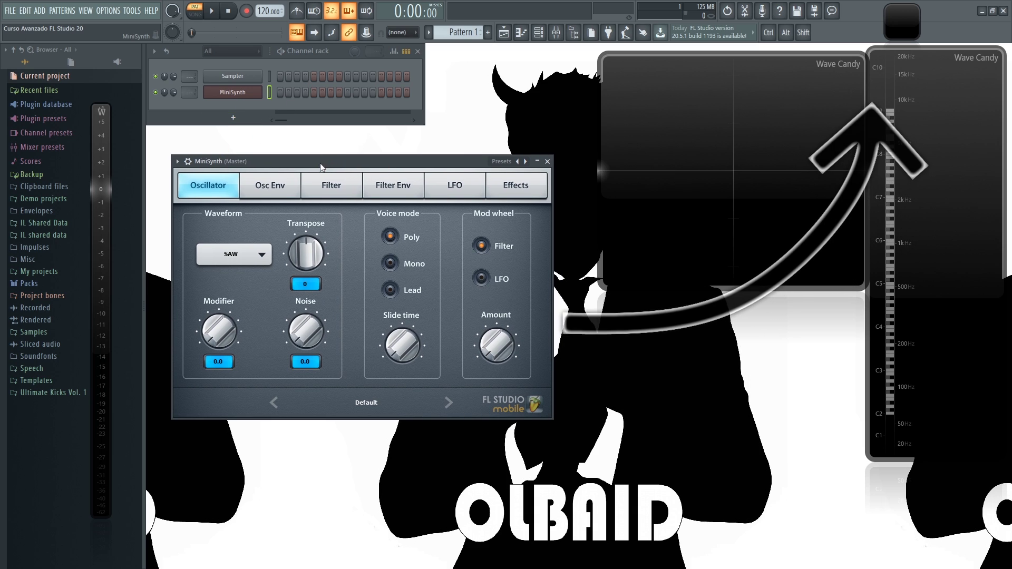
left_click_drag(321, 167, 323, 167)
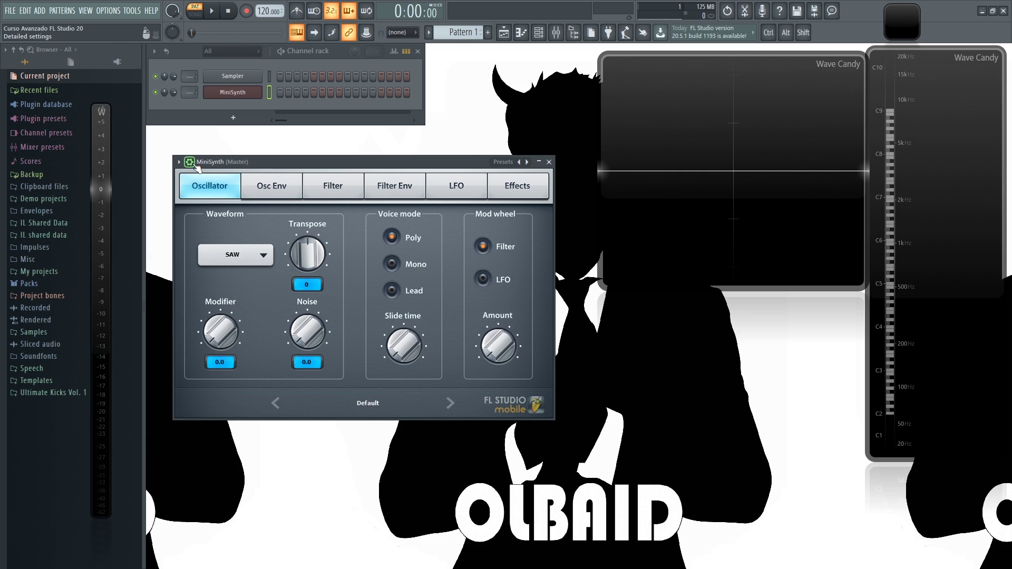
- Show MiniSynth's detailed settings, view the channel's miscellaneous functions, and return to the synth's own controls
left_click(191, 163)
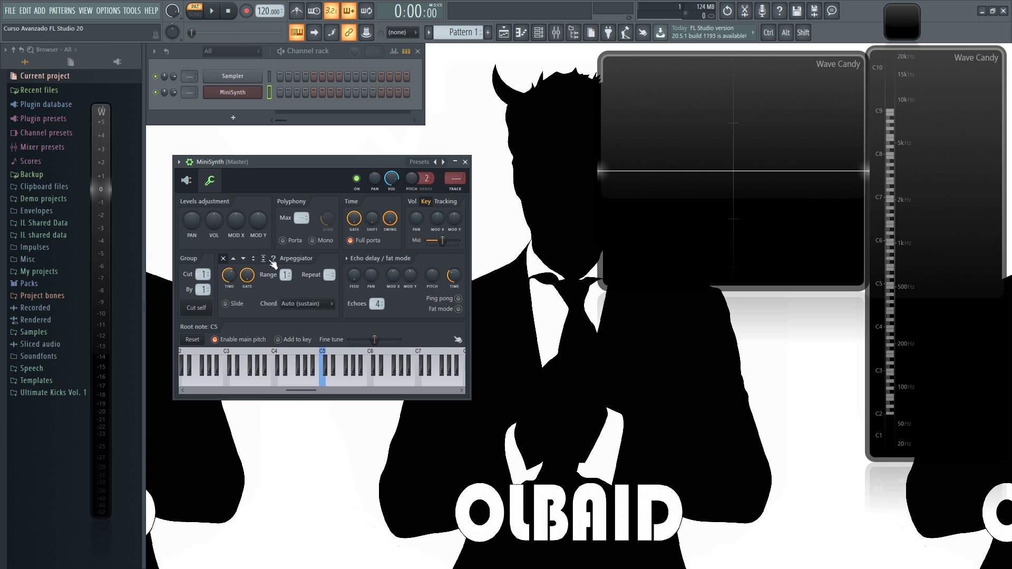
left_click(189, 185)
left_click(199, 182)
left_click(187, 185)
left_click_drag(271, 161, 269, 163)
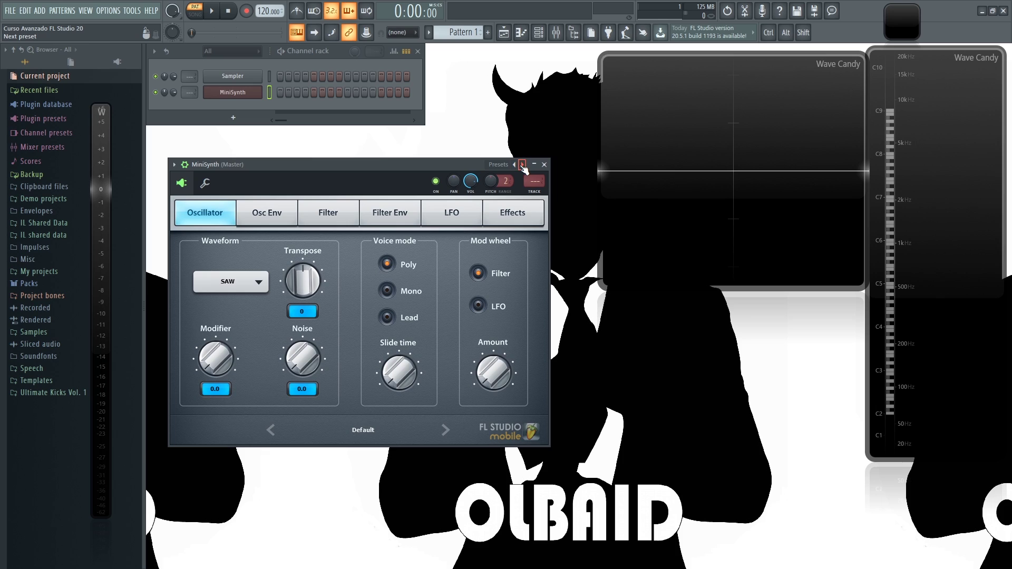
- Look at the wrapper's preset list, and browse the full program list in MiniSynth's Presets Library
left_click(523, 166)
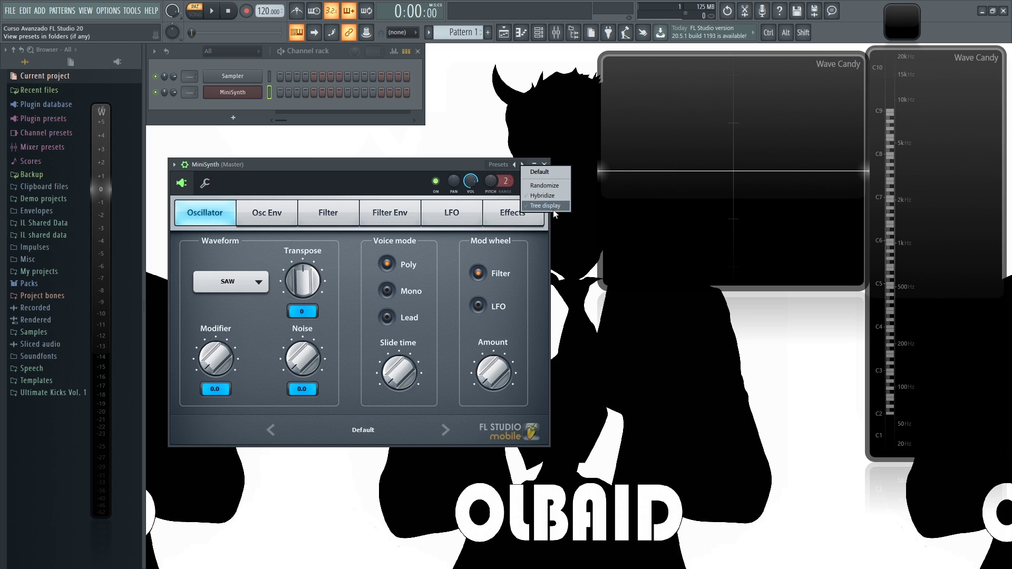
left_click(473, 168)
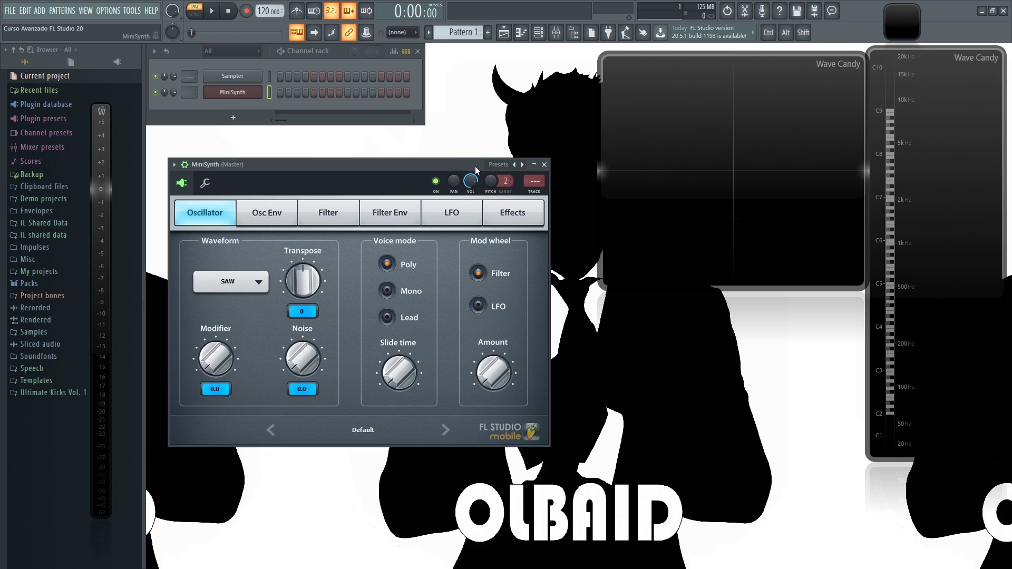
left_click(365, 429)
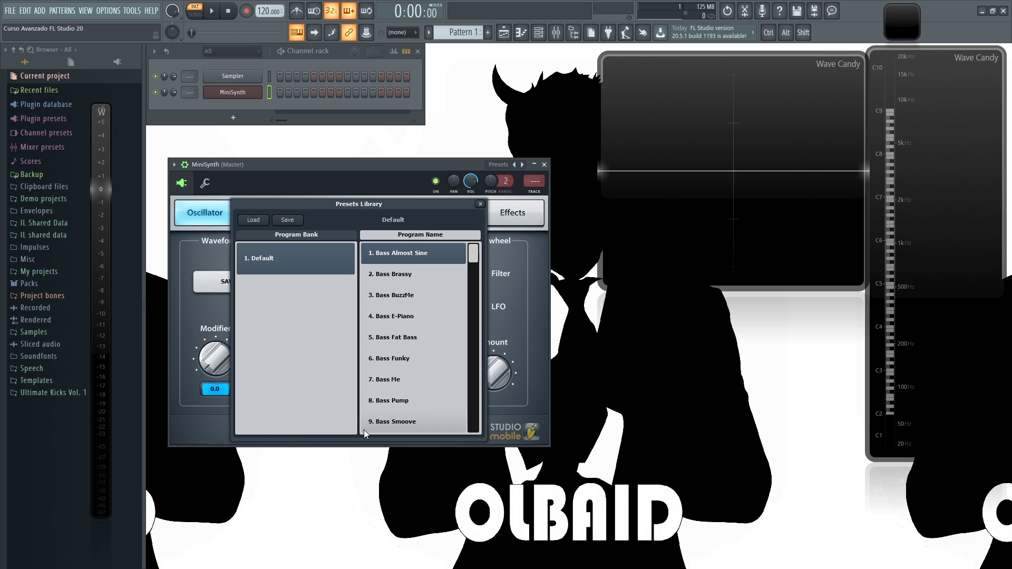
scroll(421, 280, "down", 2)
scroll(419, 286, "down", 20)
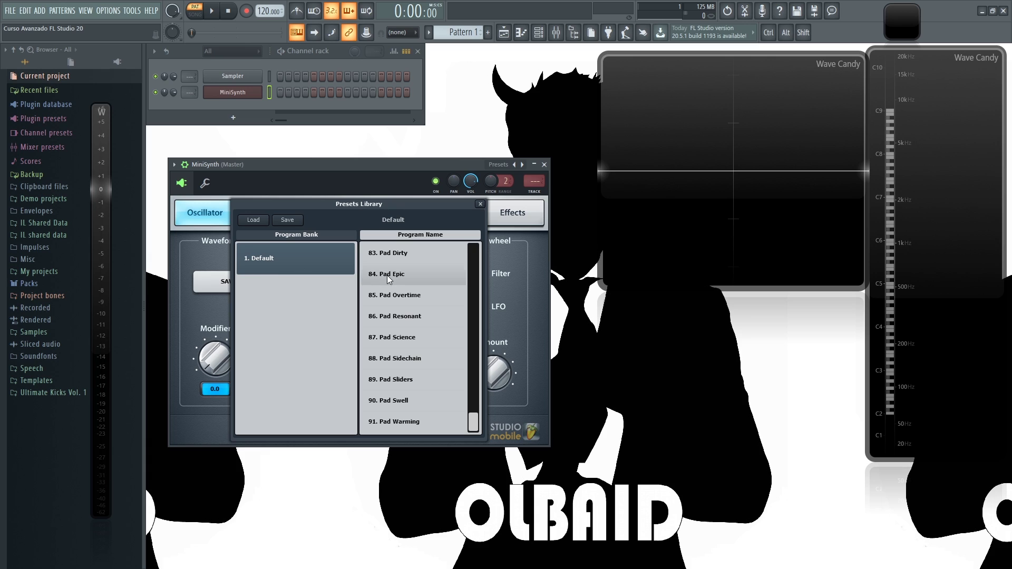
scroll(392, 350, "up", 10)
scroll(393, 349, "up", 17)
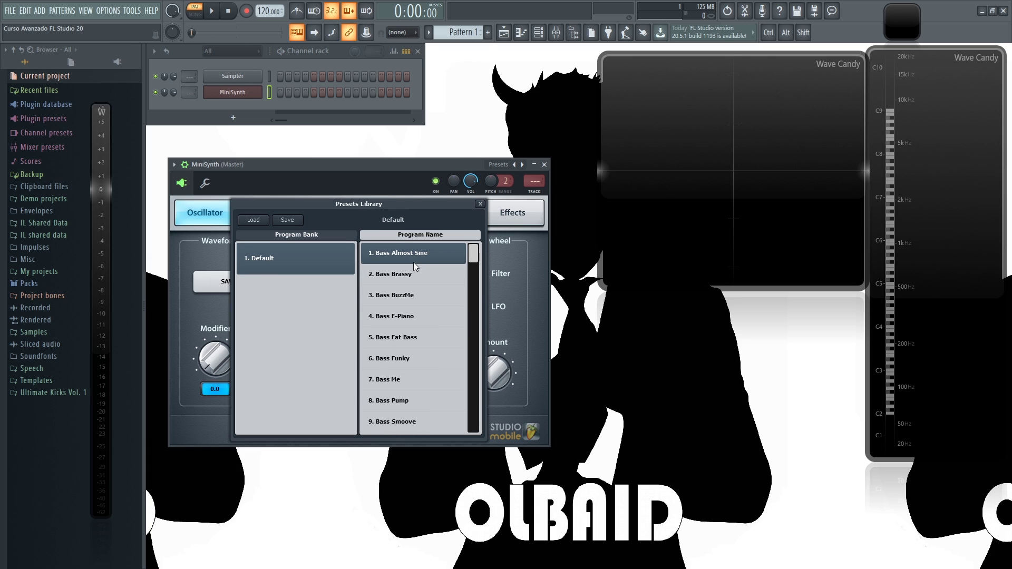
- Audition bass and keys programs from the Presets Library, including Bass Brassy, Bass Funky, Keys Arp It and Keys Pulsate
left_click(400, 277)
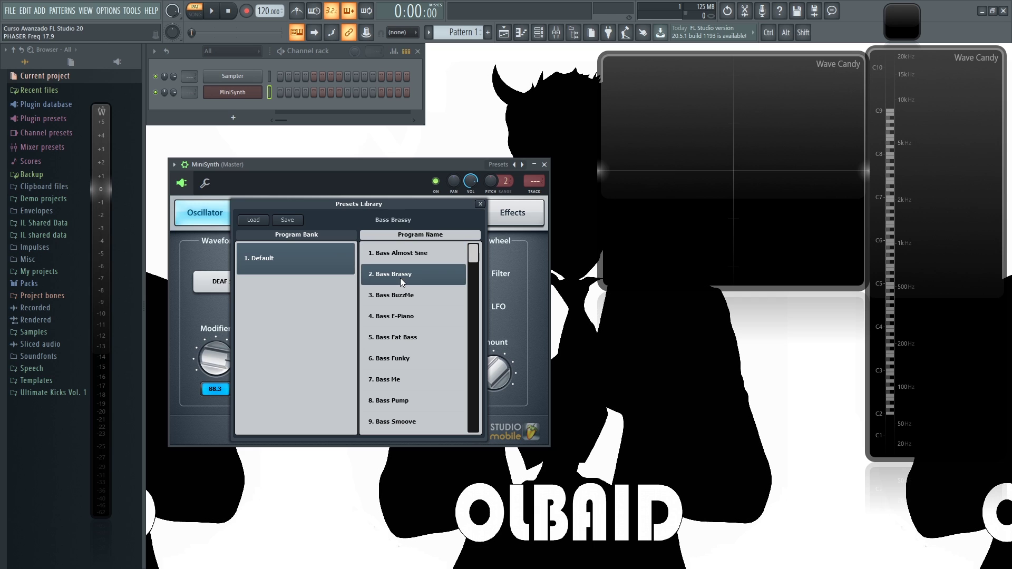
left_click(413, 295)
left_click(407, 357)
scroll(401, 362, "down", 3)
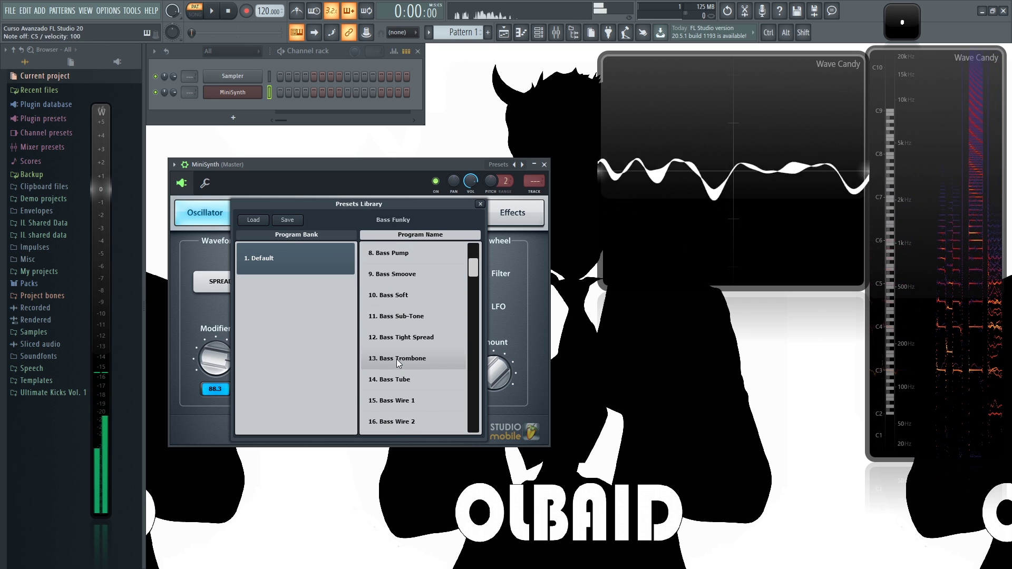
left_click(409, 317)
scroll(408, 320, "down", 5)
left_click(410, 318)
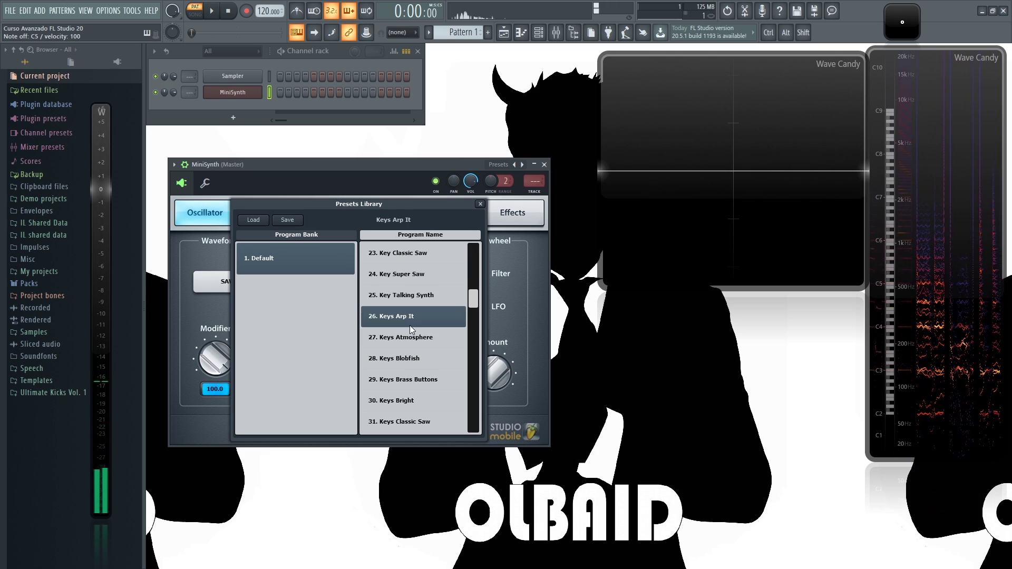
scroll(409, 325, "down", 2)
left_click(409, 317)
scroll(406, 319, "down", 2)
left_click(405, 316)
scroll(401, 311, "down", 2)
left_click(399, 308)
- Audition lead and pad programs such as Lead Xuno and Pad Sidechain, and load Pad Swell
scroll(408, 323, "down", 3)
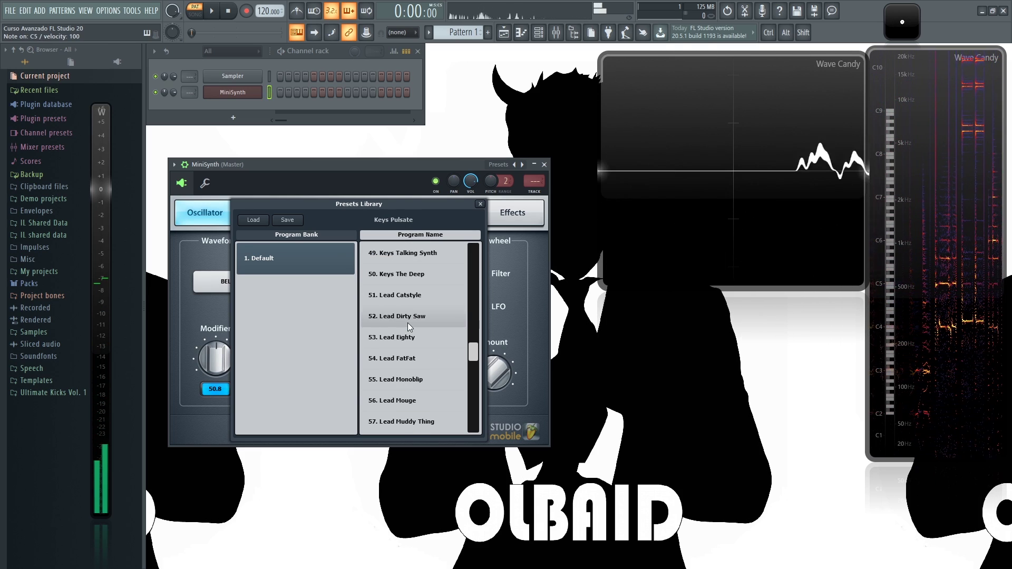
left_click(407, 322)
scroll(406, 316, "down", 2)
left_click(407, 312)
scroll(412, 327, "down", 3)
left_click(414, 340)
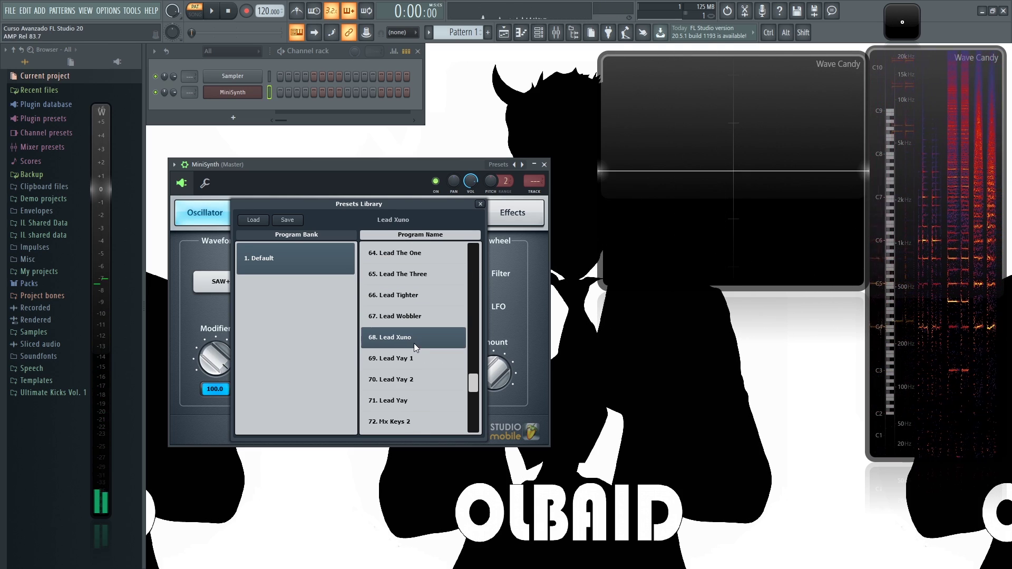
scroll(413, 345, "down", 3)
left_click(414, 346)
scroll(418, 359, "down", 3)
left_click(417, 363)
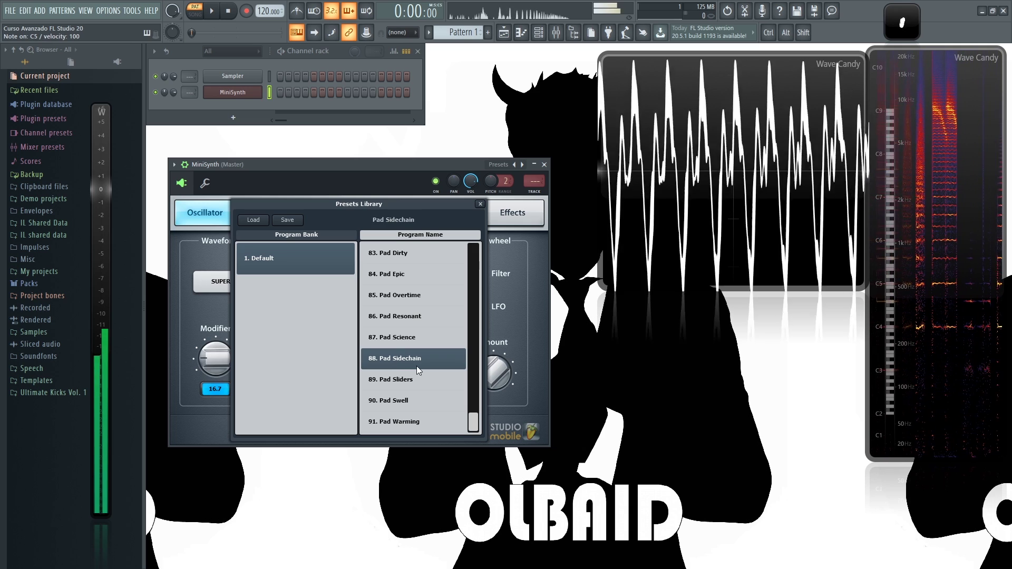
left_click(413, 404)
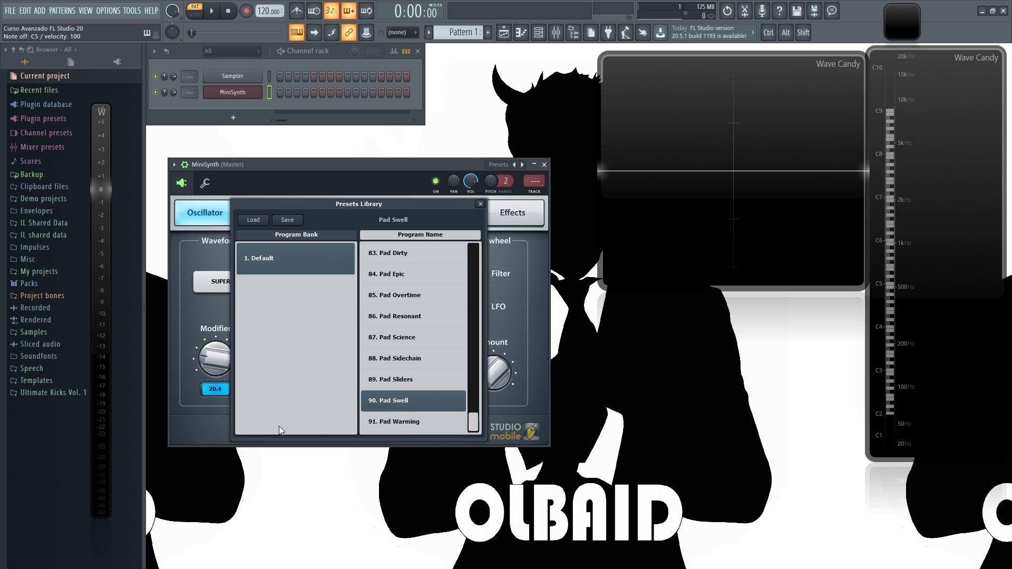
- Check which folder the Presets Library saves MiniSynth programs to, and cancel without saving
left_click(291, 218)
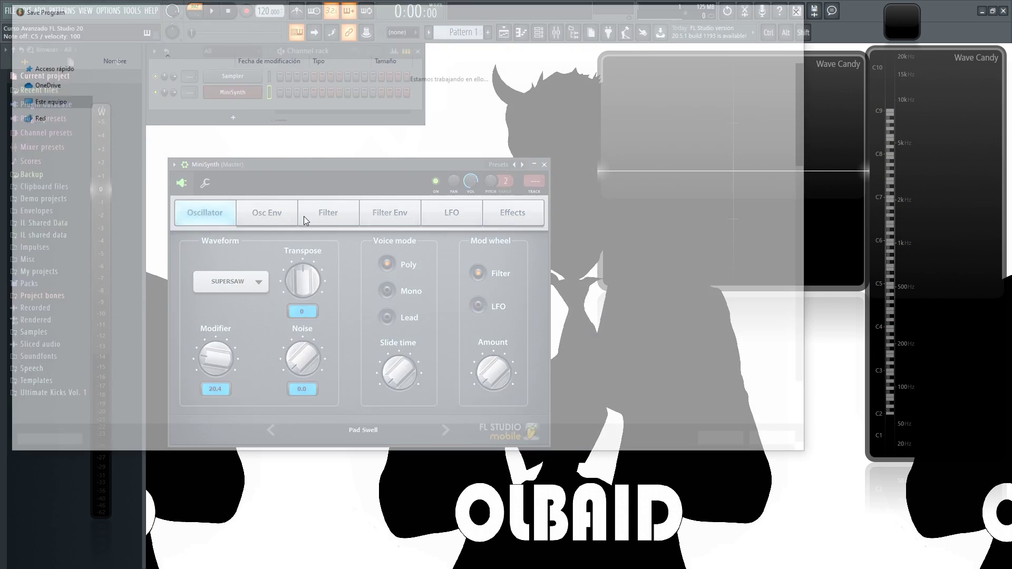
left_click(344, 25)
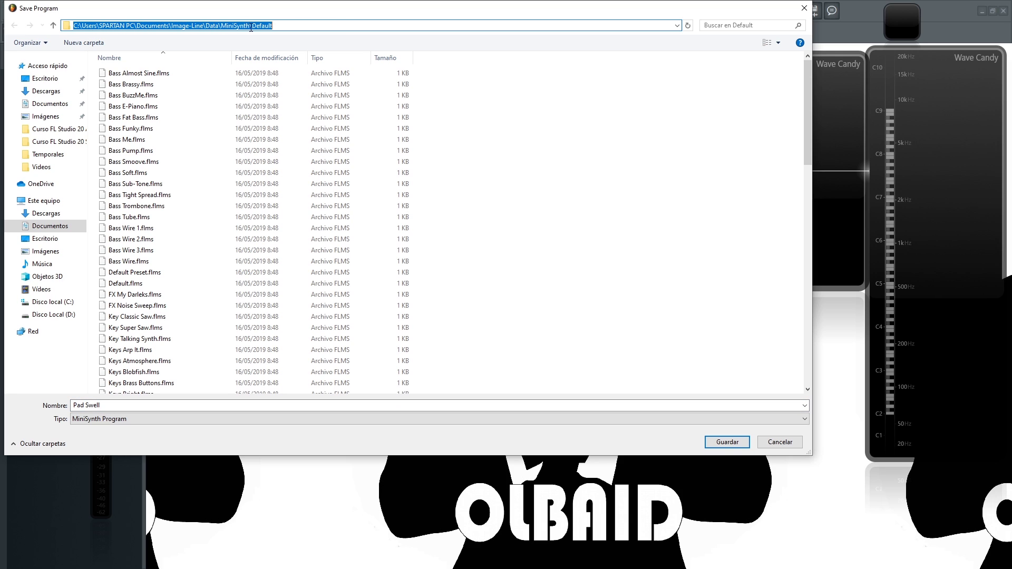
left_click(284, 27)
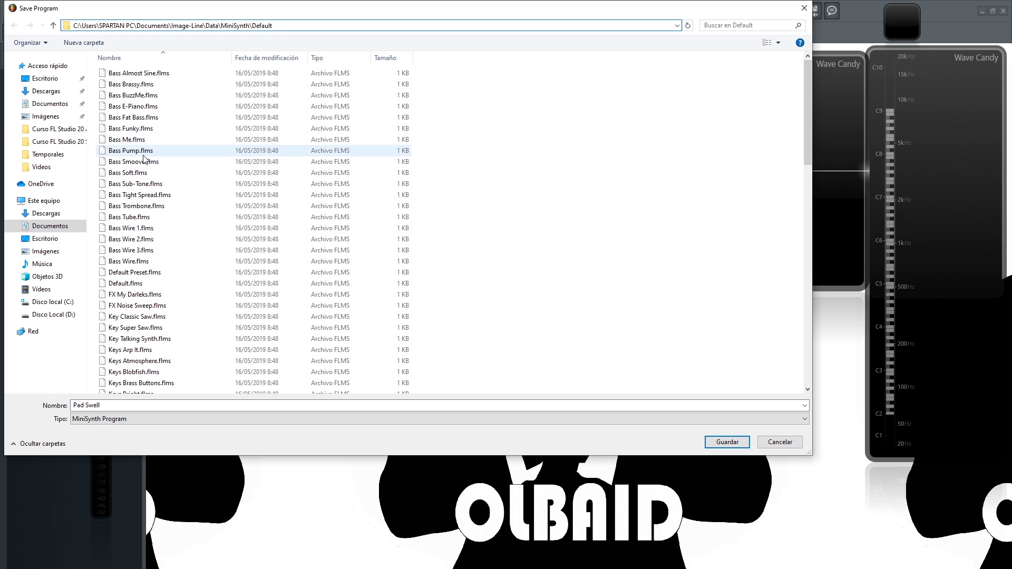
left_click(791, 445)
- Save the current MiniSynth sound as an FL Studio preset named Ejemplo, and load that preset
left_click_drag(268, 166, 275, 159)
left_click(182, 158)
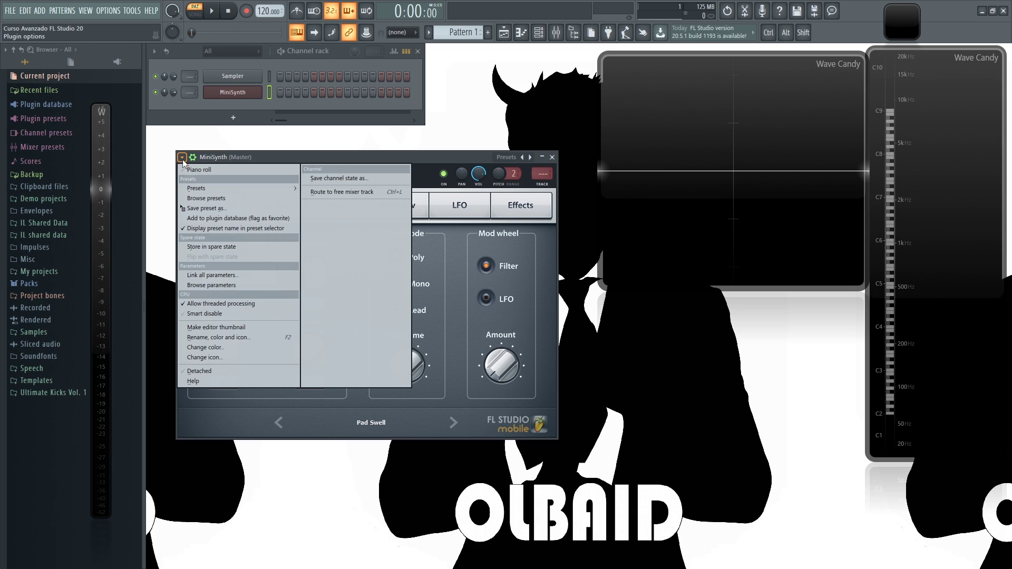
left_click(200, 209)
left_click(410, 25)
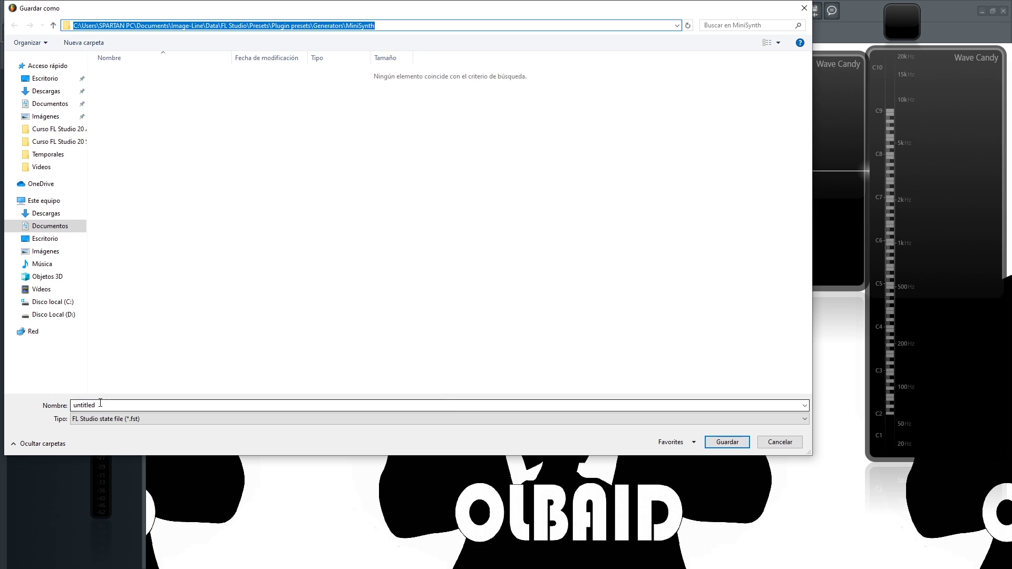
left_click(148, 405)
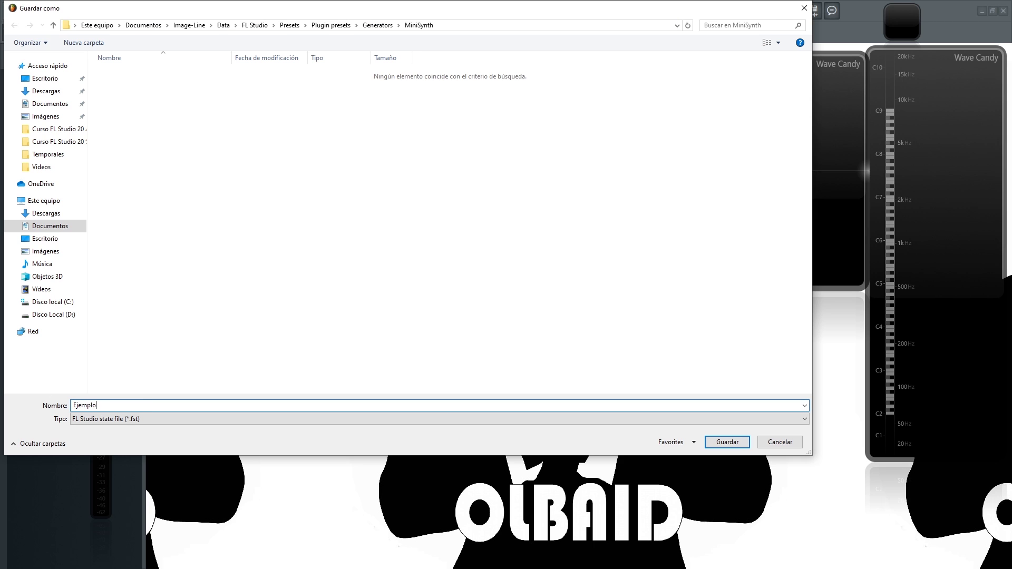
key("Return")
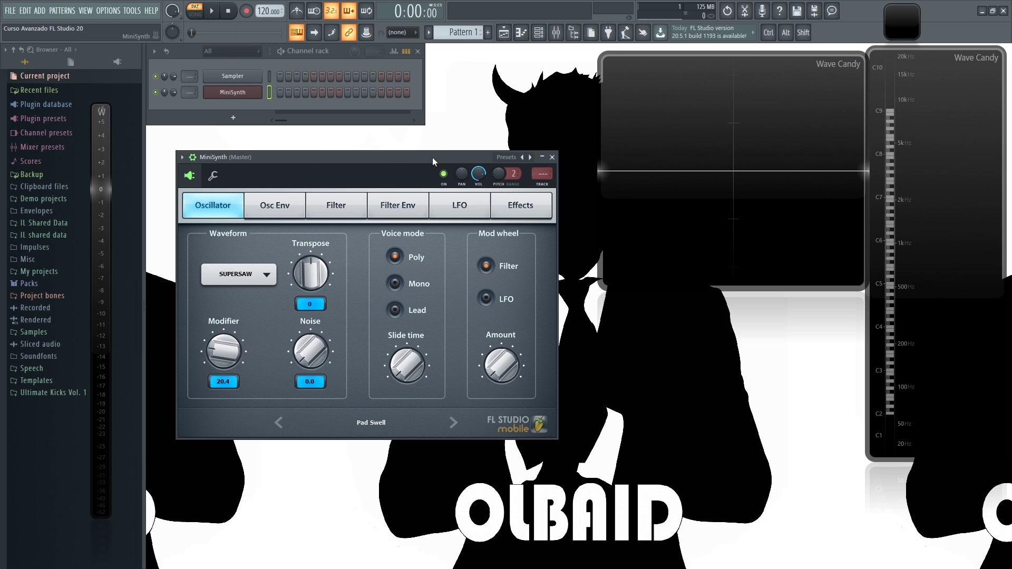
left_click(524, 157)
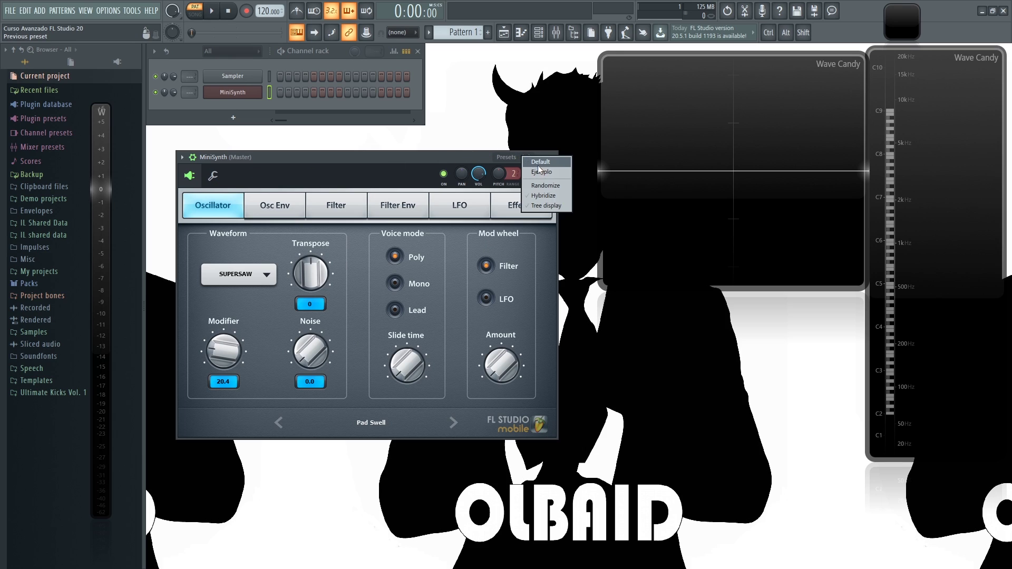
left_click(550, 173)
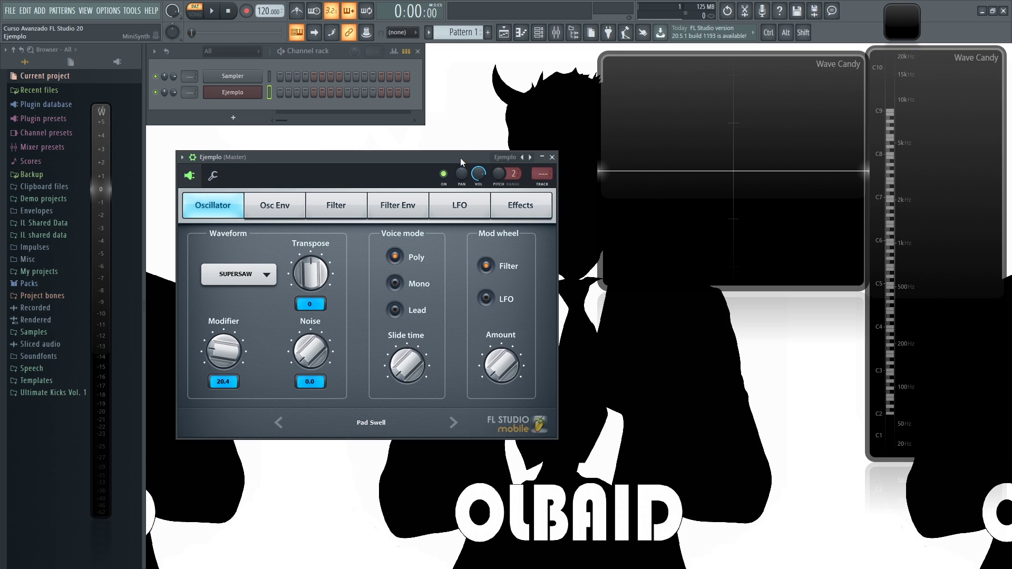
- Check the folder from which the Presets Library loads programs, view its parent MiniSynth folder, and cancel loading
left_click(371, 423)
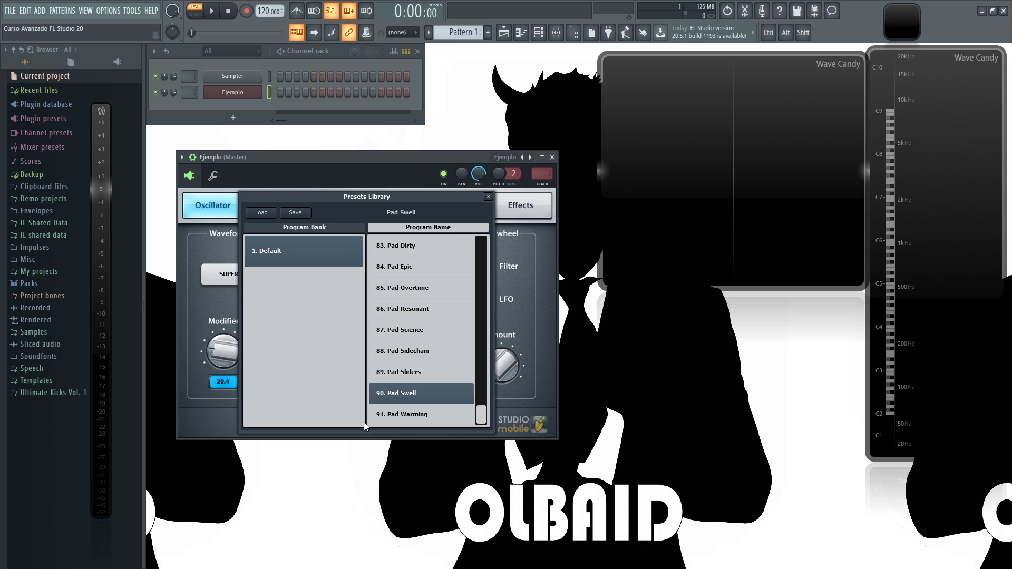
left_click(264, 213)
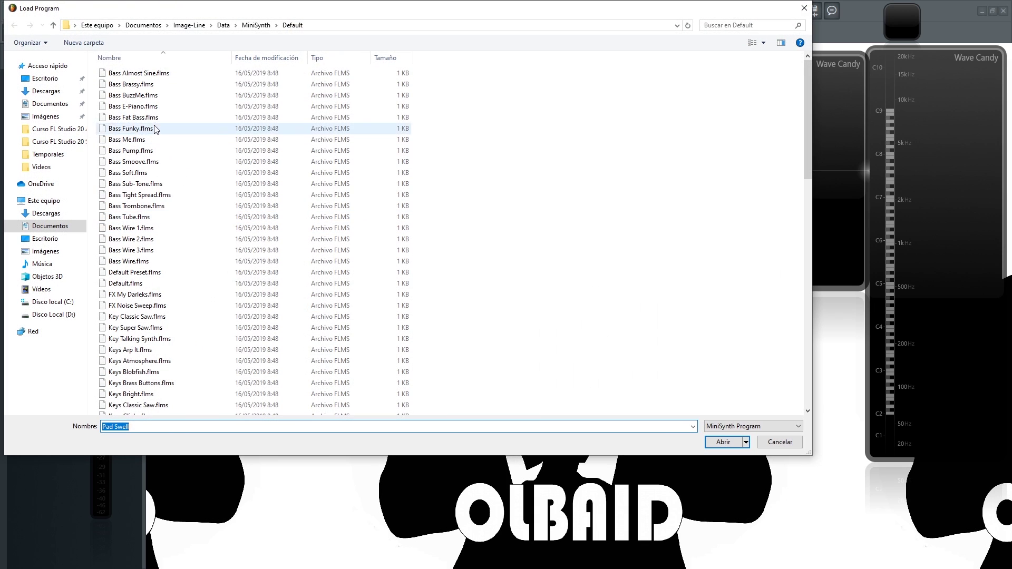
left_click(299, 25)
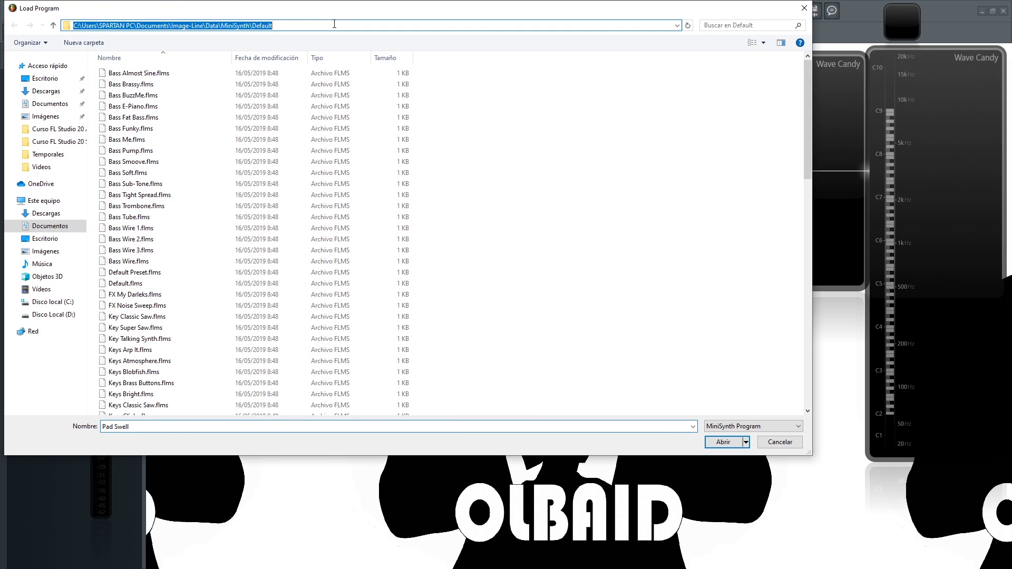
left_click(300, 25)
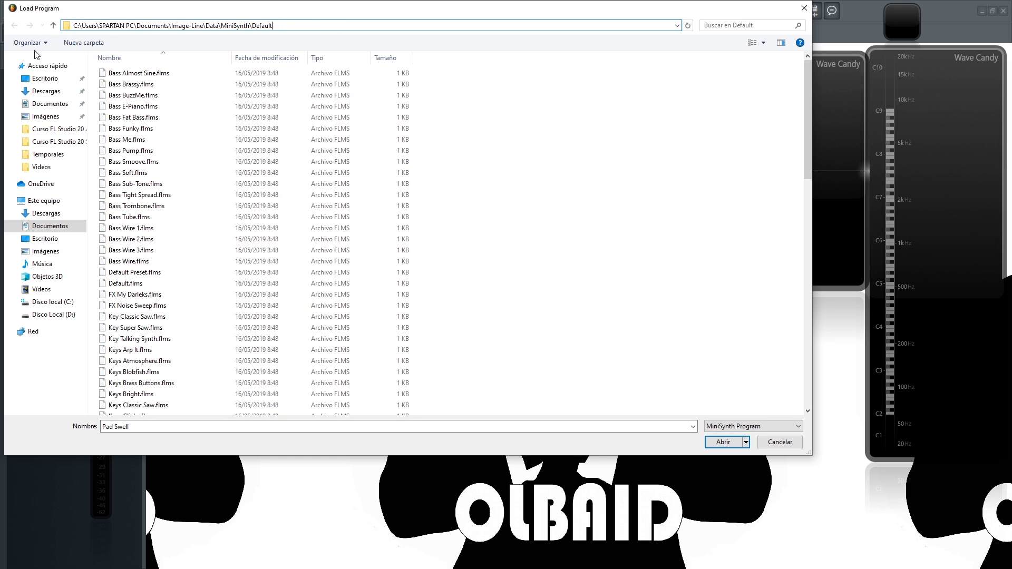
left_click(54, 27)
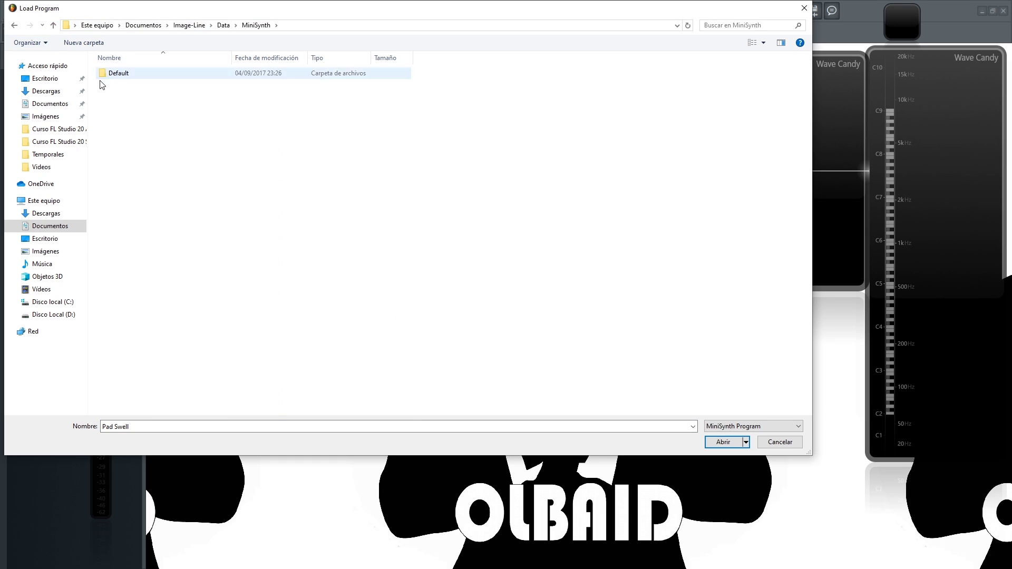
left_click(781, 444)
- Examine MiniSynth's Osc Env, Filter, Filter Env, LFO and Effects pages, and go back through them to Osc Env
mouse_move(405, 158)
left_mouse_down()
mouse_move(412, 162)
mouse_move(411, 147)
left_mouse_up()
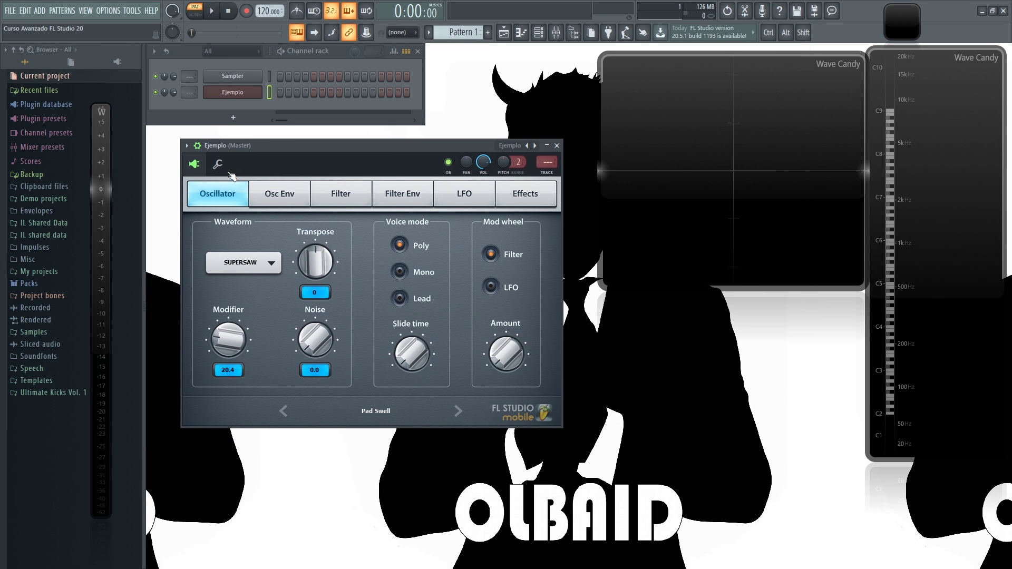
left_click(280, 197)
left_click(343, 193)
left_click(416, 196)
left_click(464, 194)
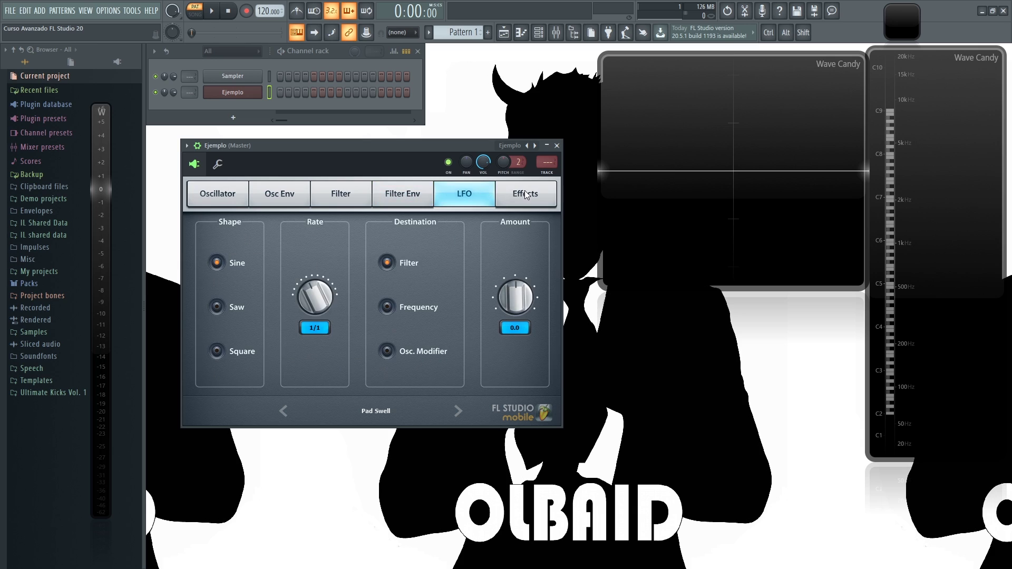
left_click(525, 194)
left_click(462, 195)
left_click(401, 194)
left_click(341, 194)
left_click(279, 194)
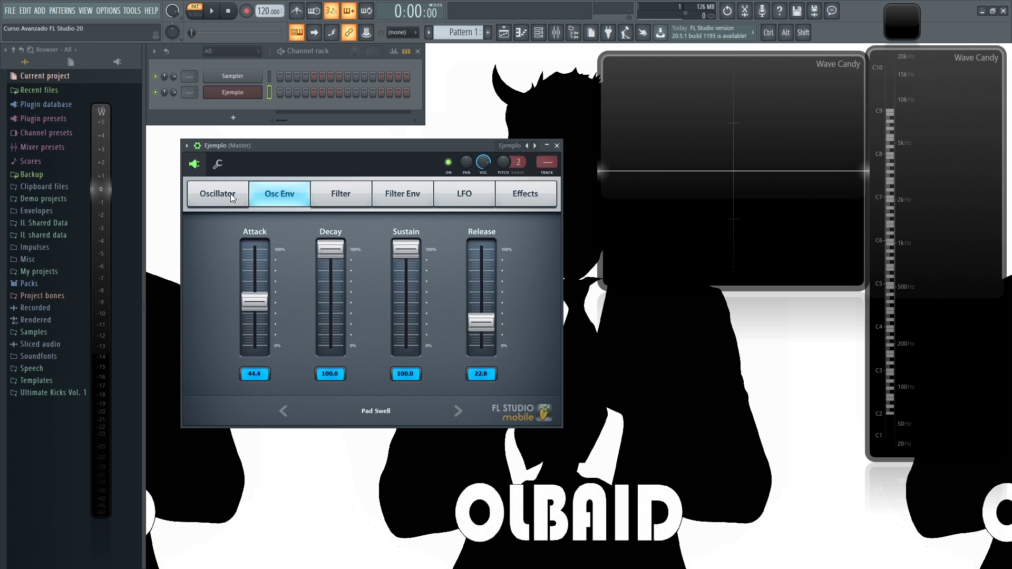
- Examine MiniSynth's Oscillator, Osc Env, Filter, Filter Env, LFO and Effects pages in order, and return to Oscillator
left_click(230, 196)
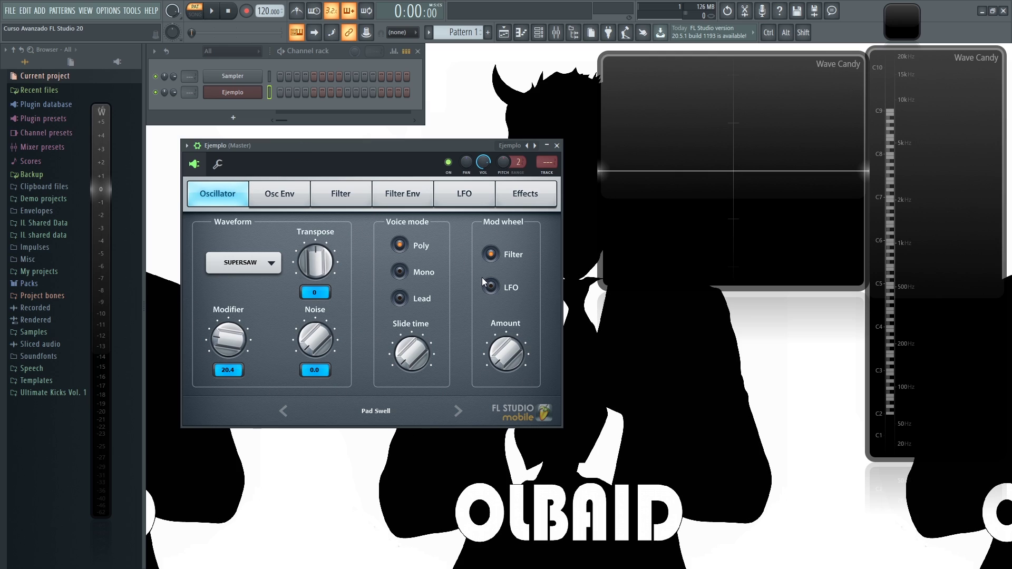
left_click(277, 202)
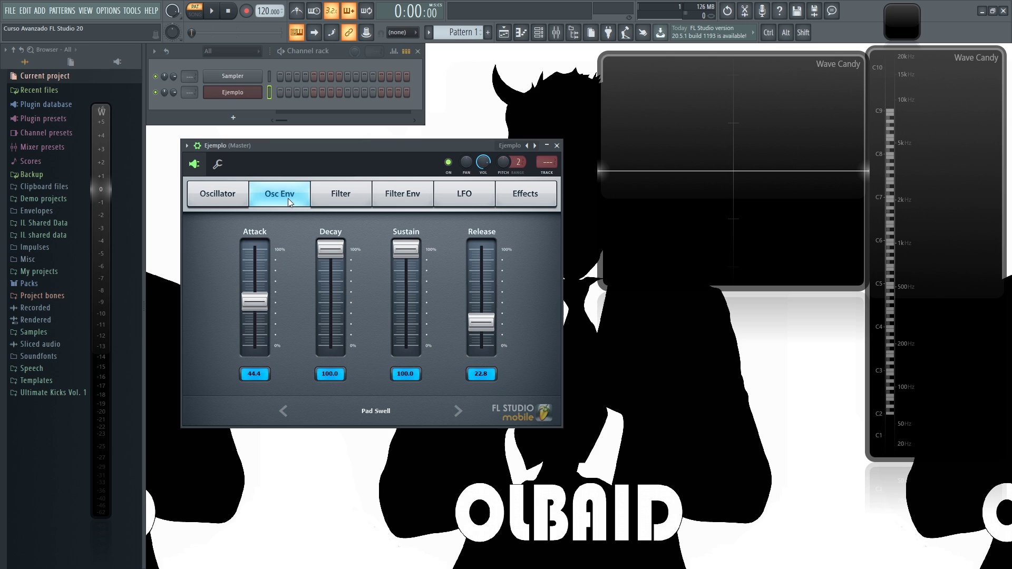
left_click(363, 198)
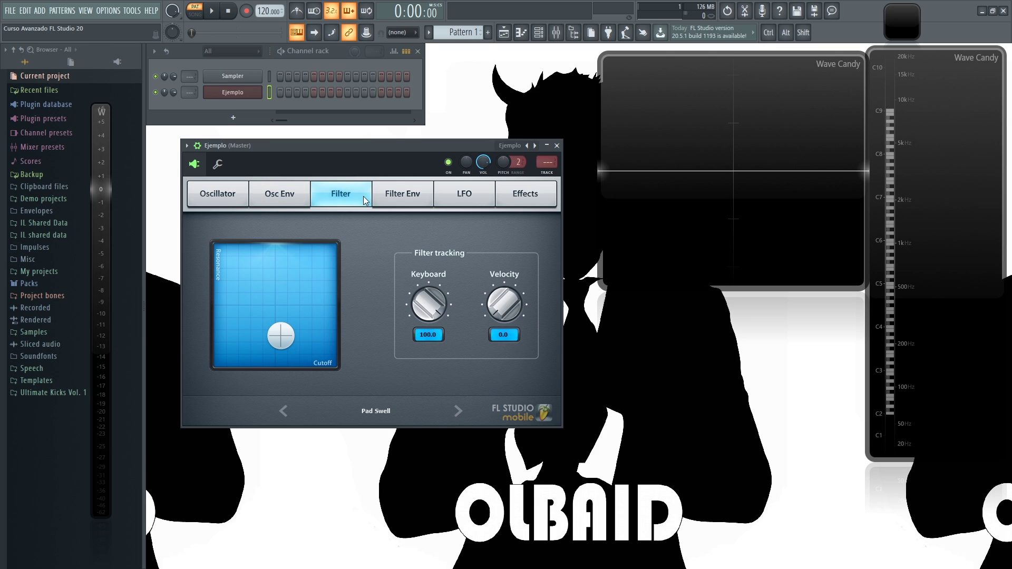
left_click(407, 198)
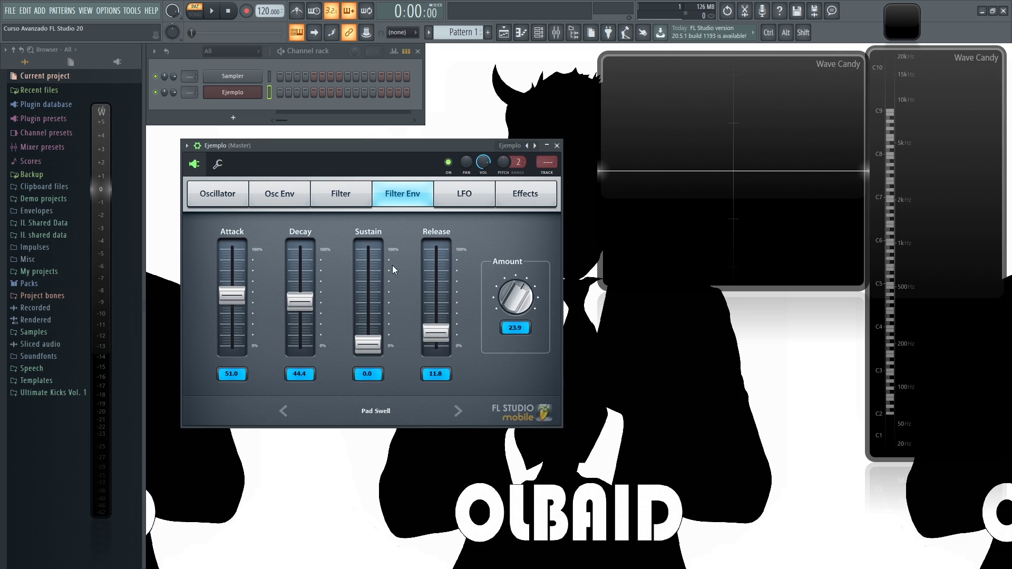
left_click(476, 194)
left_click(530, 194)
left_click(217, 194)
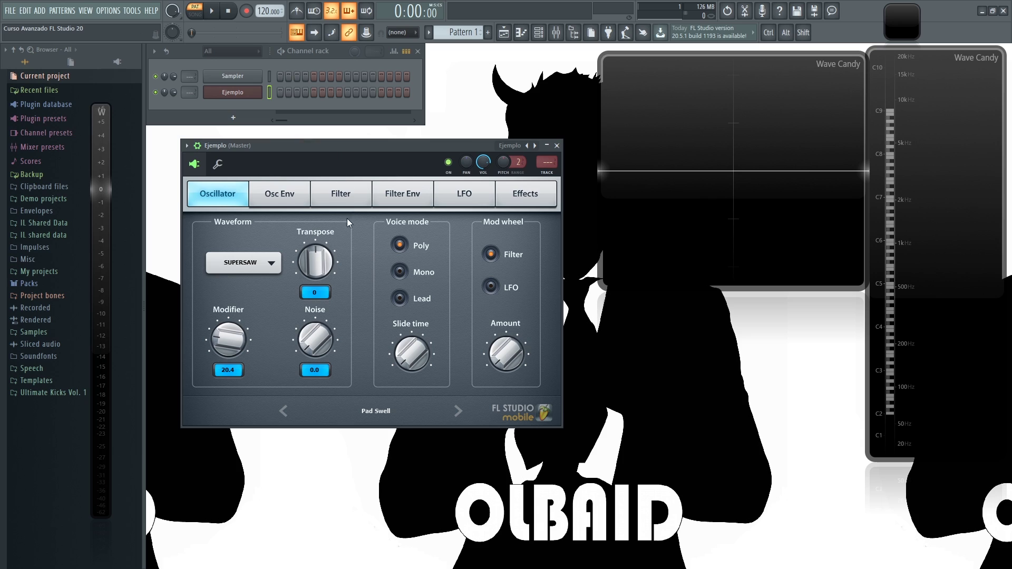
- Set the oscillator waveform to SAW for a test, and load the Default preset
left_click(258, 263)
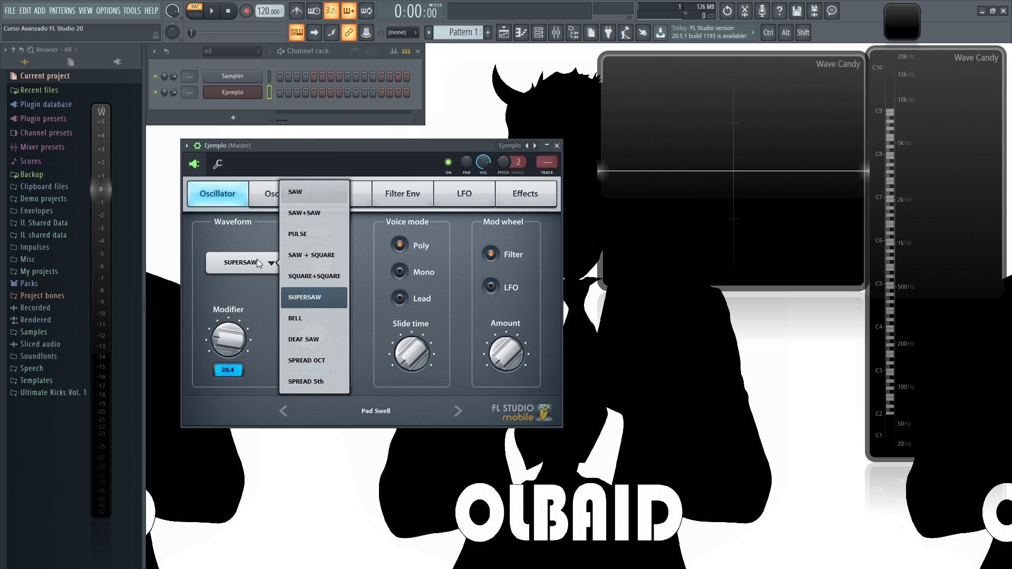
left_click(229, 265)
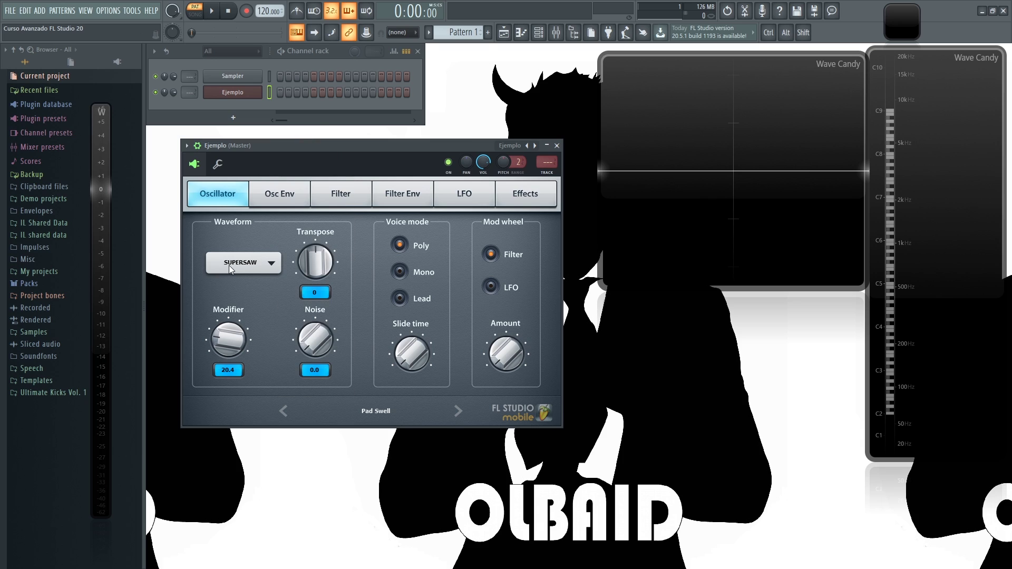
left_click(241, 266)
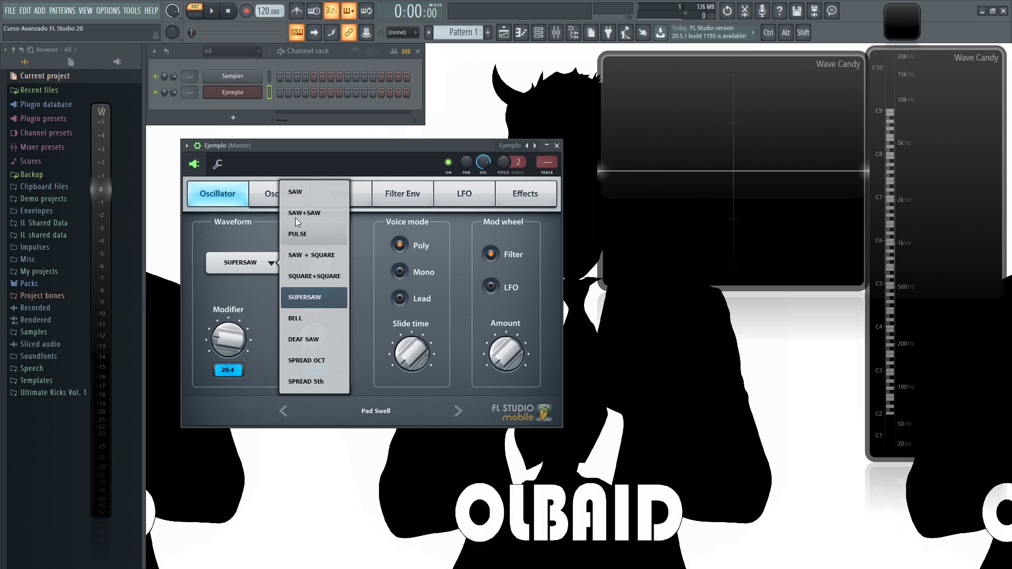
left_click(315, 190)
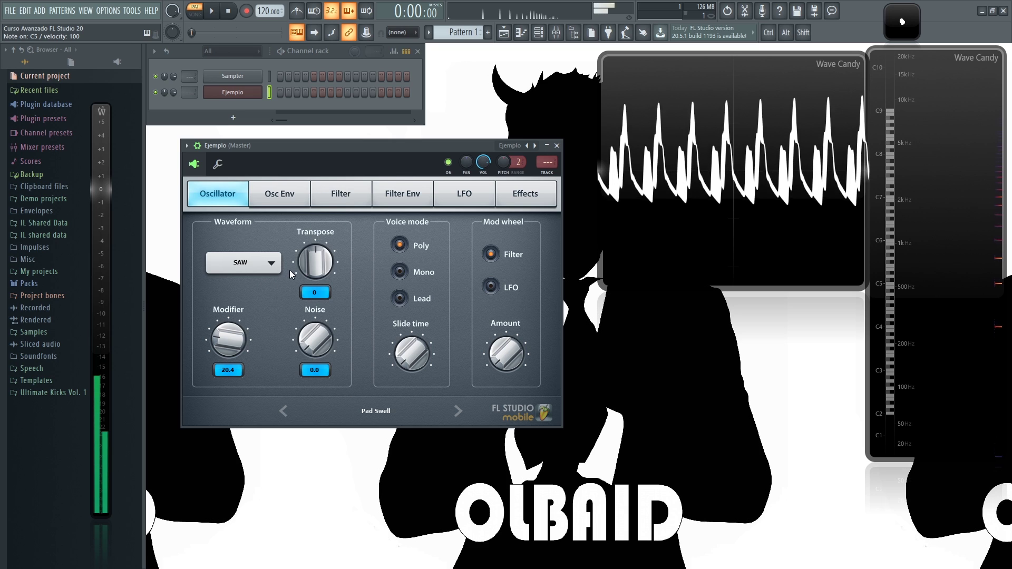
right_click(528, 147)
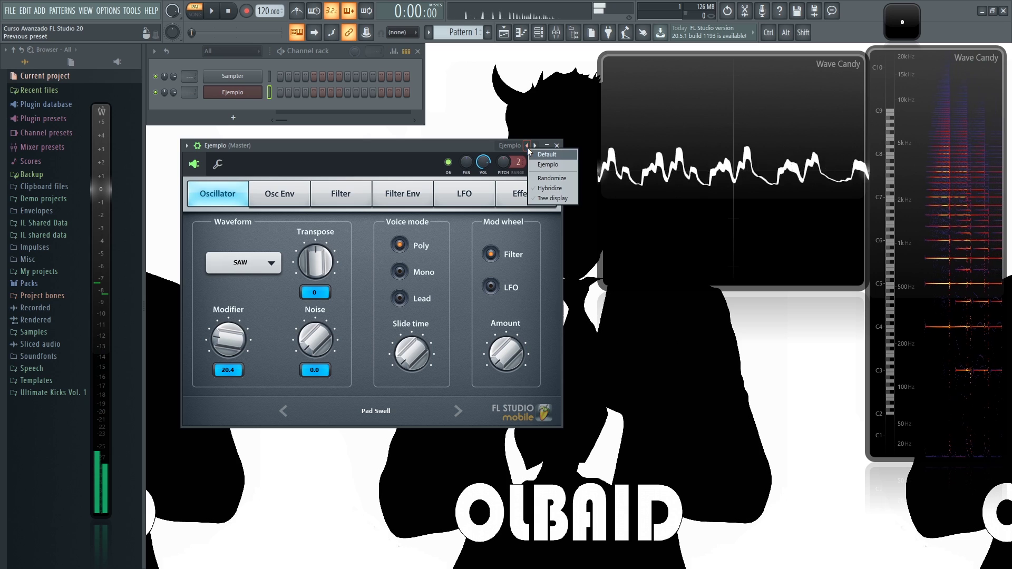
left_click(548, 154)
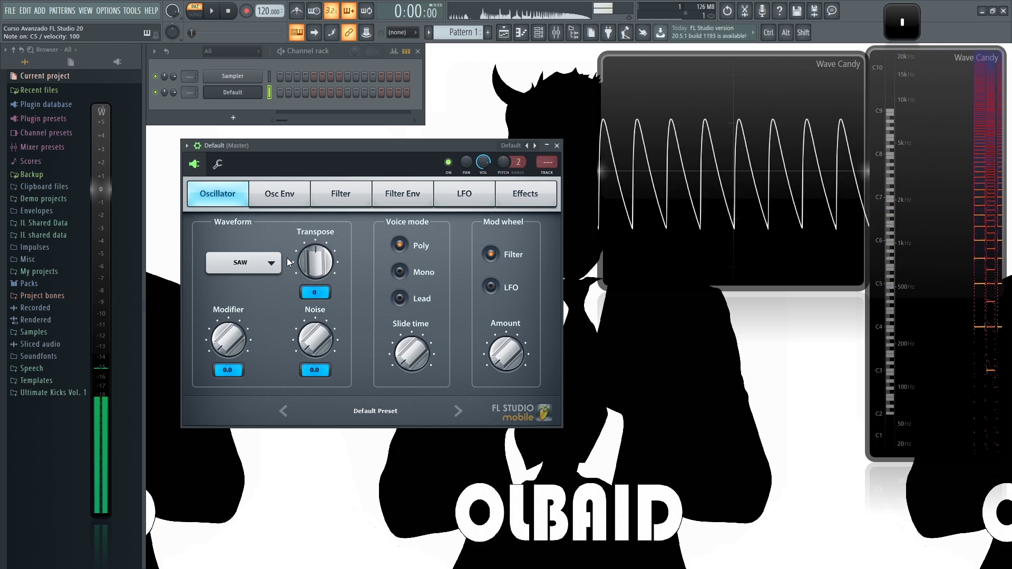
- Set the oscillator waveform to SAW+SAW and play notes to hear it
left_click(261, 261)
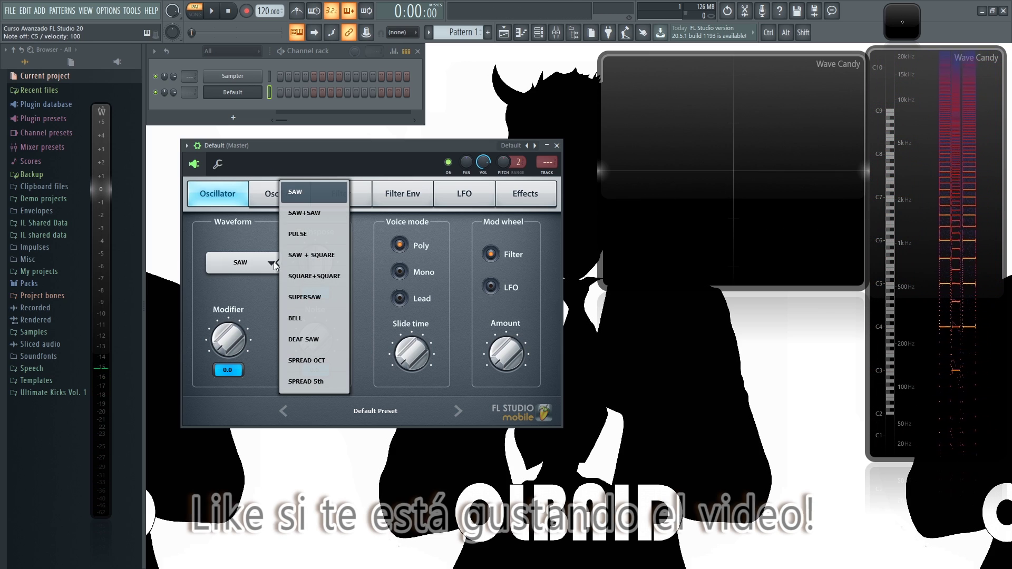
left_click(316, 213)
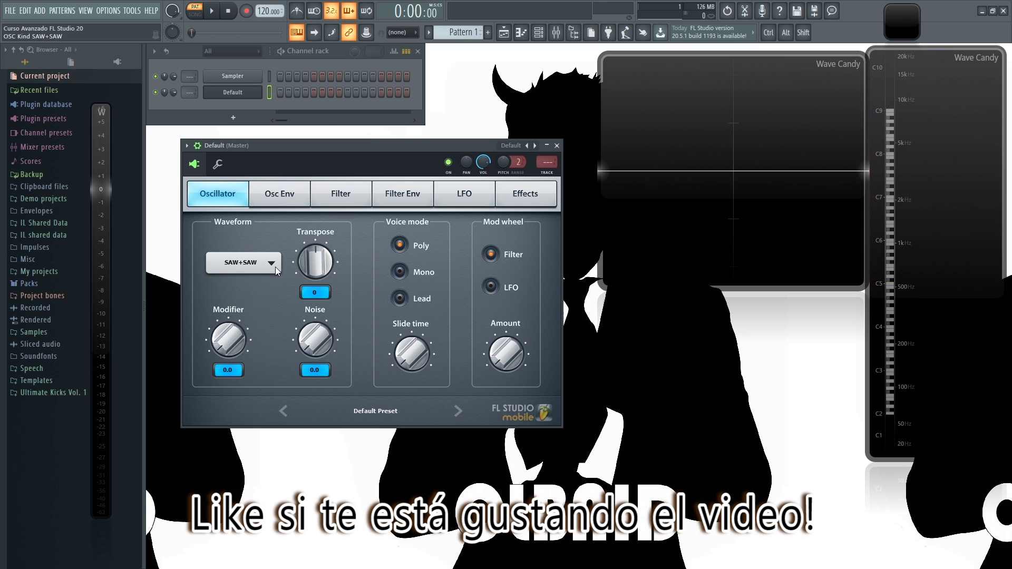
key("z")
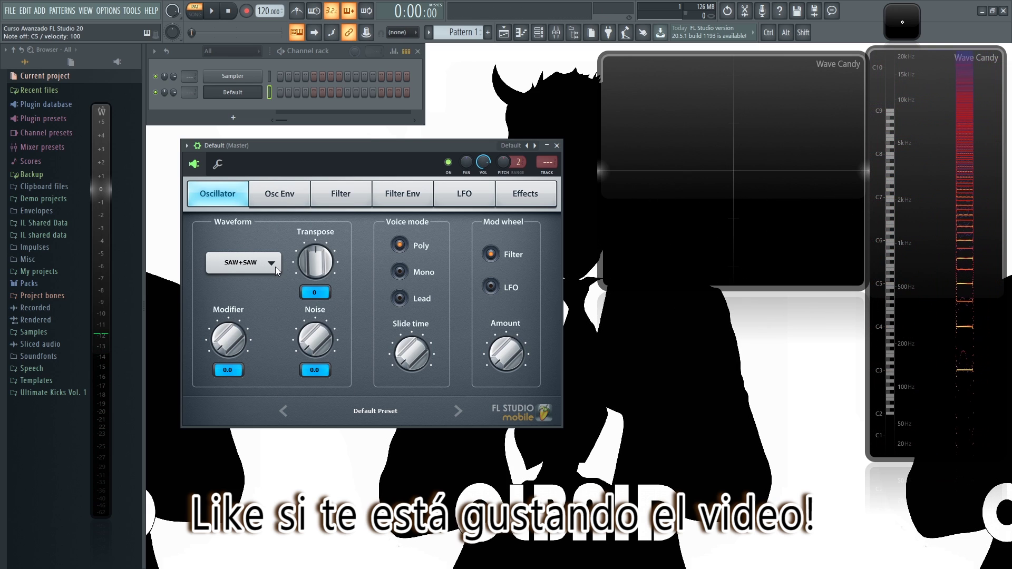
key("z")
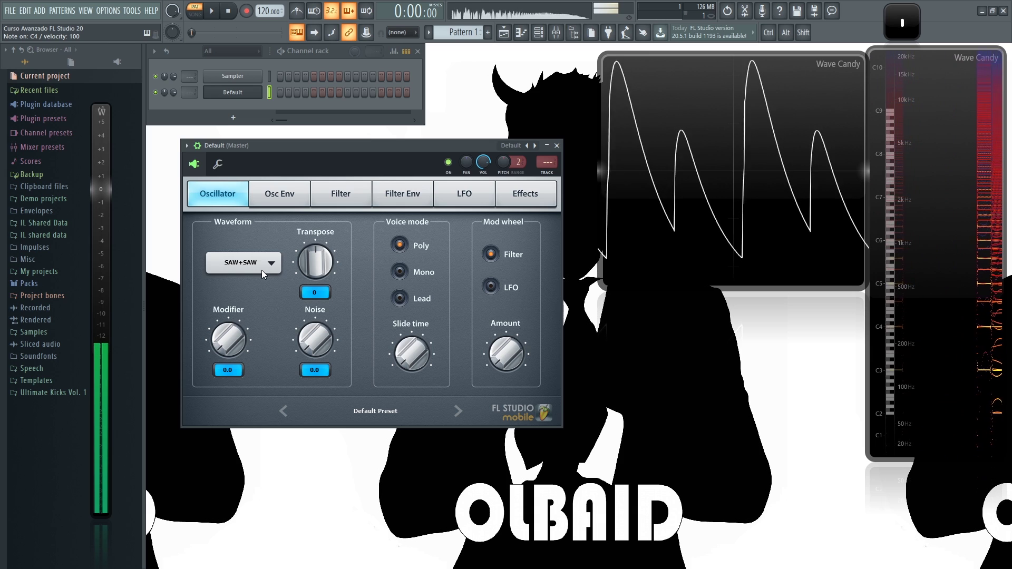
- Set the oscillator waveform to PULSE and raise its Modifier to about 42.8 while playing notes
left_click(261, 269)
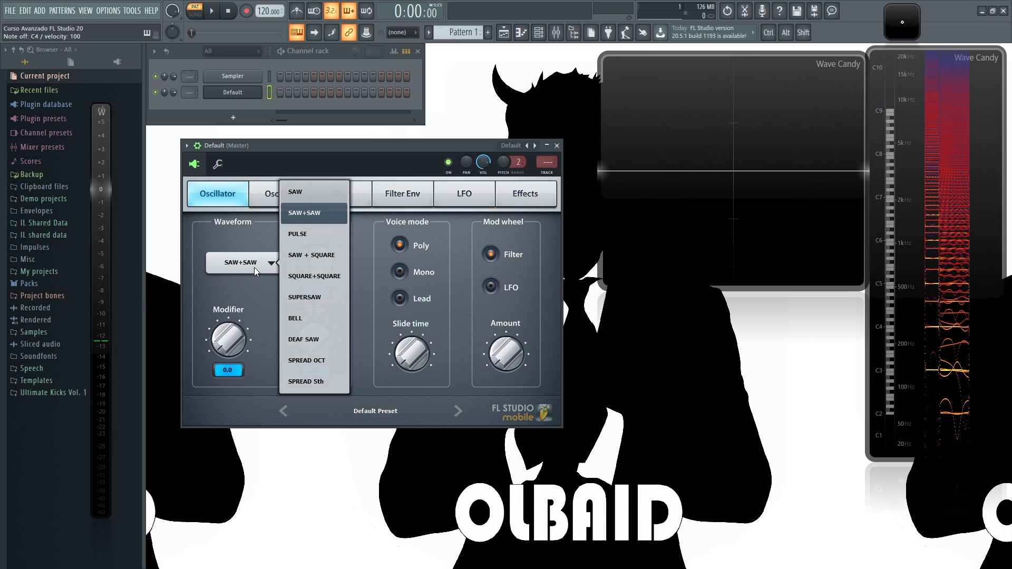
left_click(315, 236)
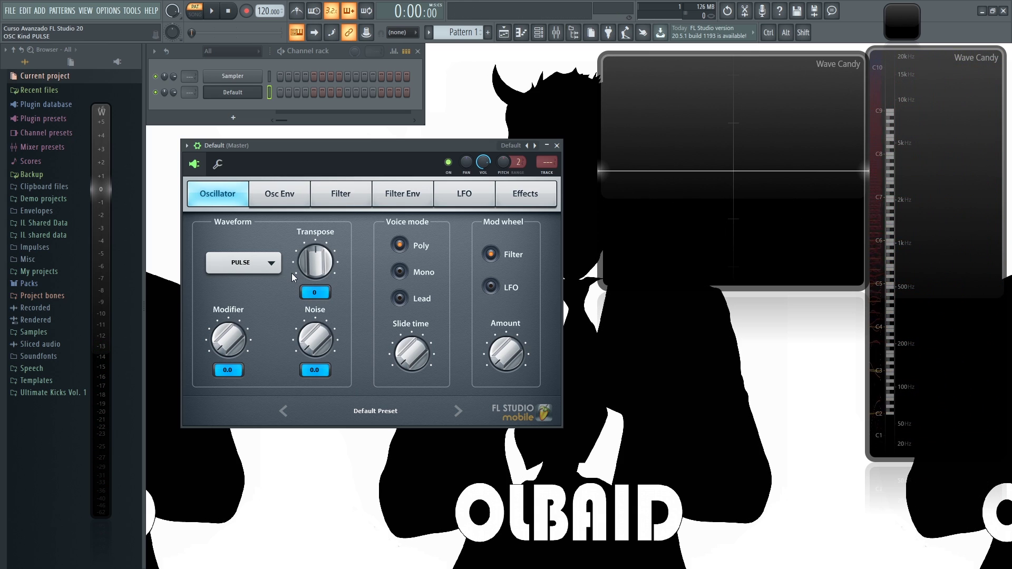
left_click_drag(229, 340, 228, 301)
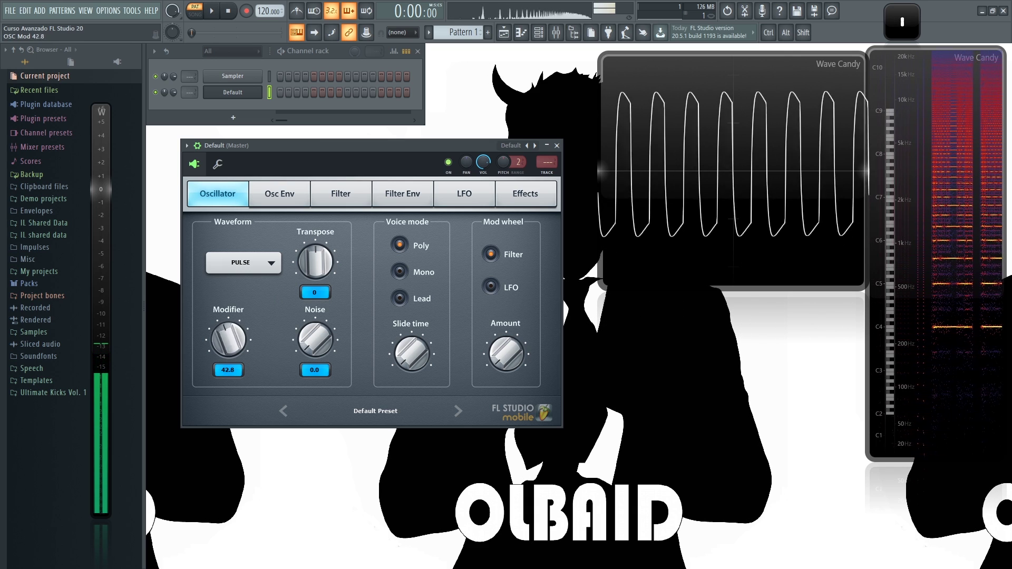
- Set the oscillator waveform to SUPERSAW and play notes to hear it
left_click(270, 263)
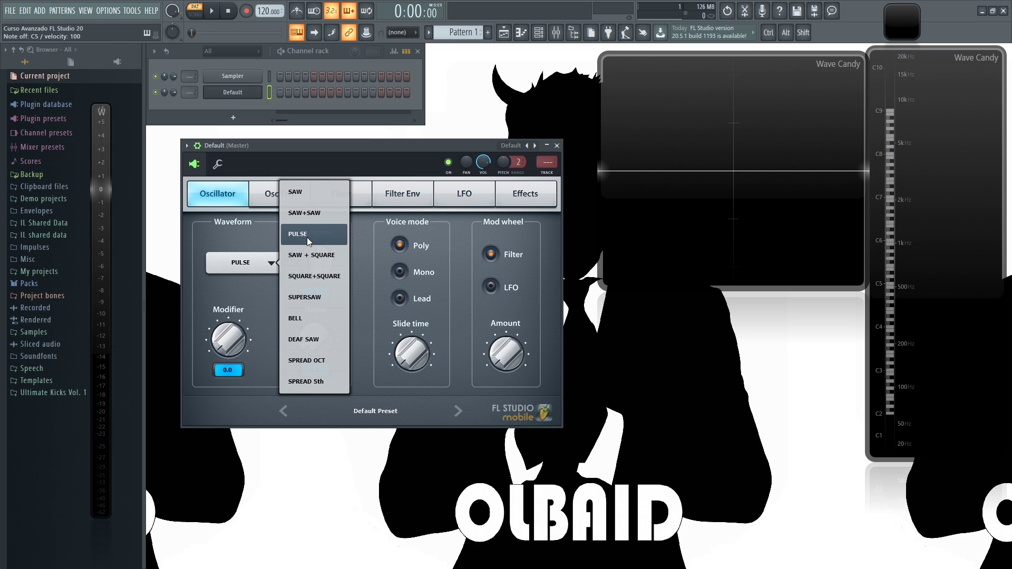
left_click(312, 296)
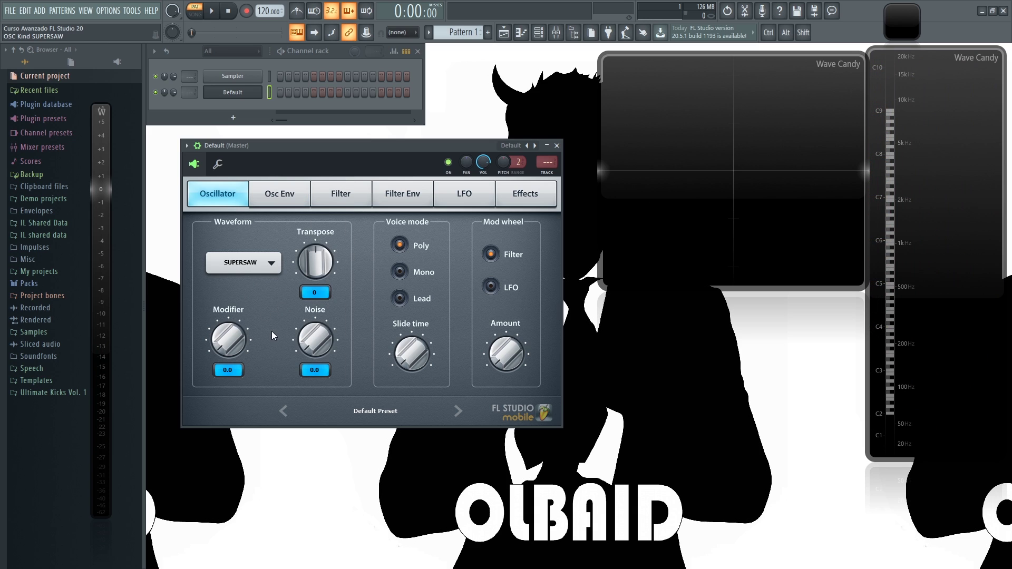
key("z")
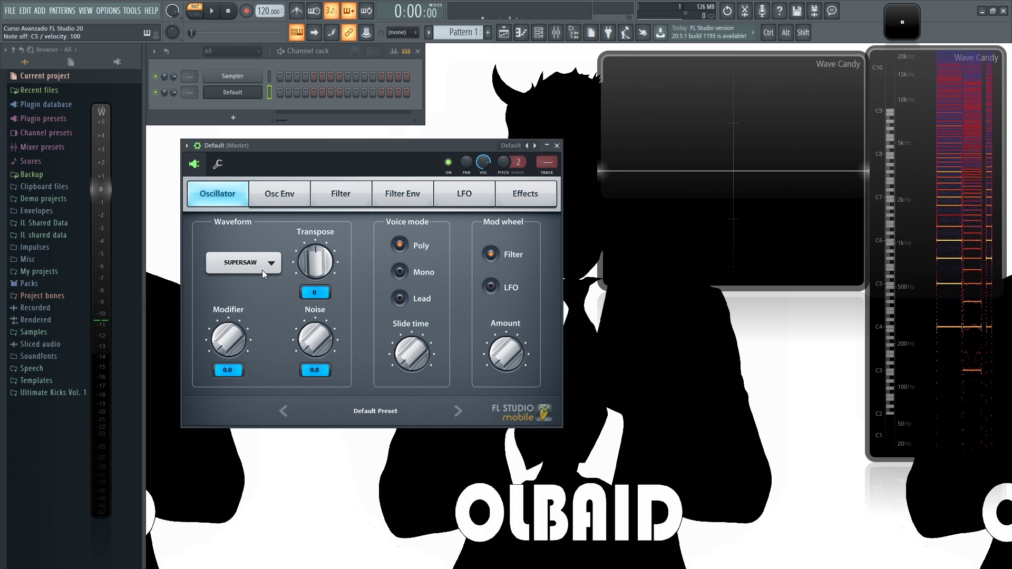
- Audition the BELL waveform and then the DEAF SAW waveform on the oscillator
left_click(261, 270)
left_click(303, 319)
left_click(261, 273)
left_click(309, 340)
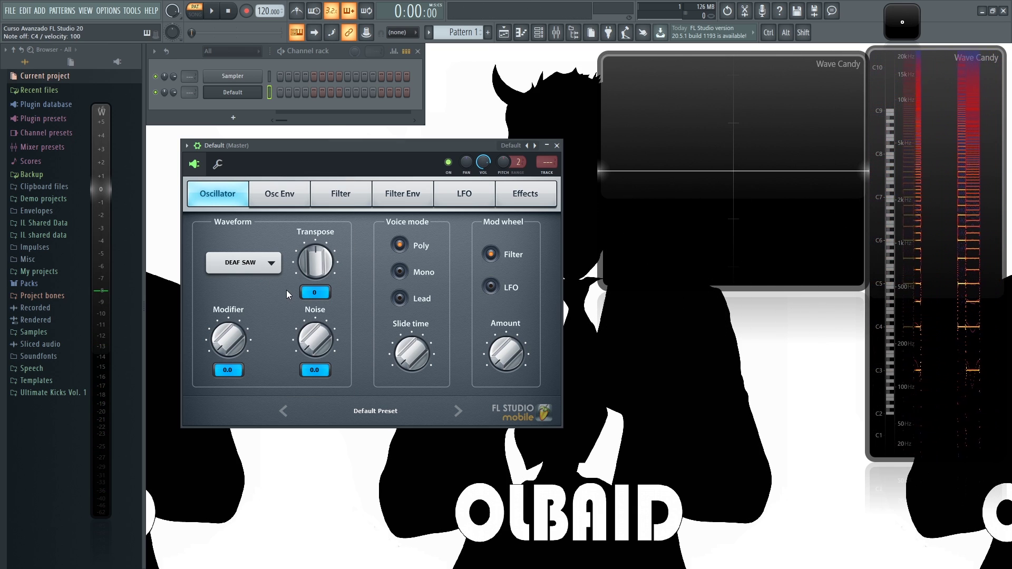
- Set the oscillator waveform to SPREAD OCT and play notes to hear it
left_click(273, 271)
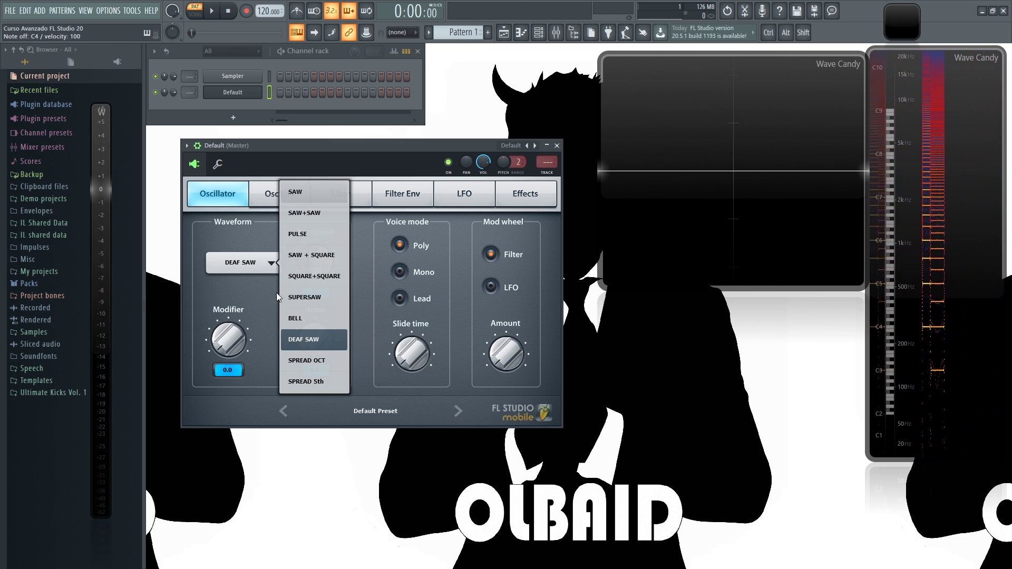
left_click(323, 362)
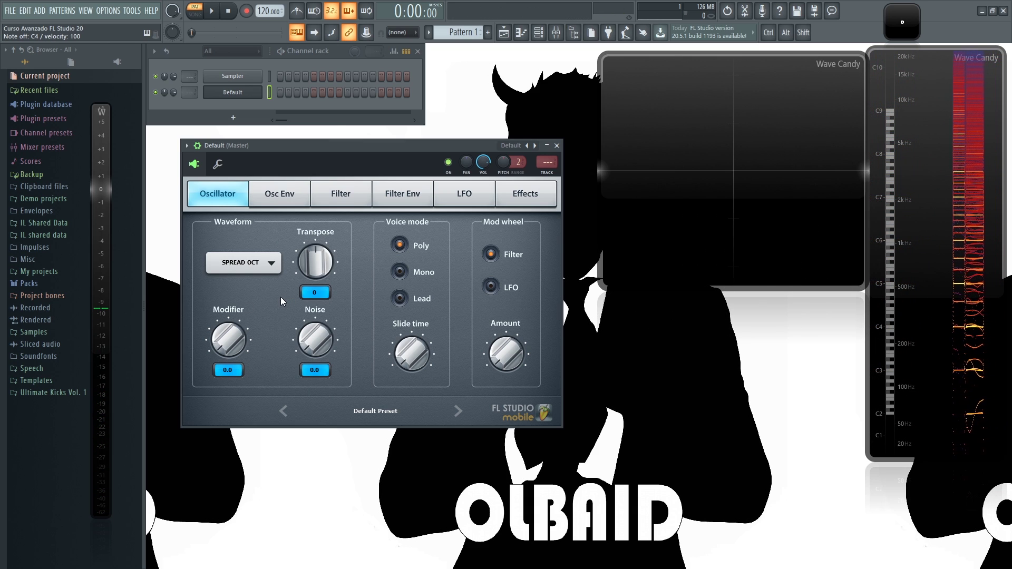
key("z")
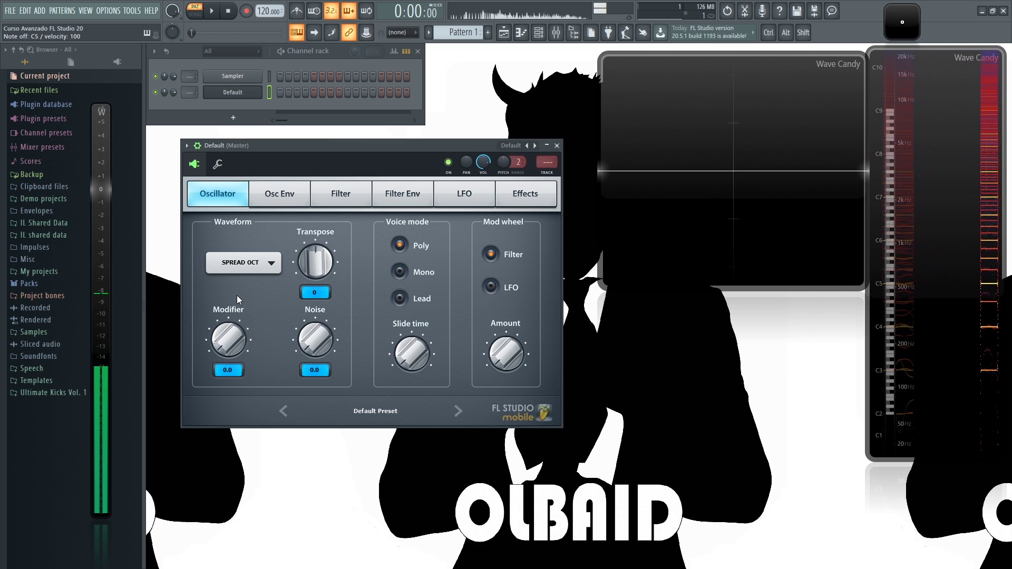
key("z")
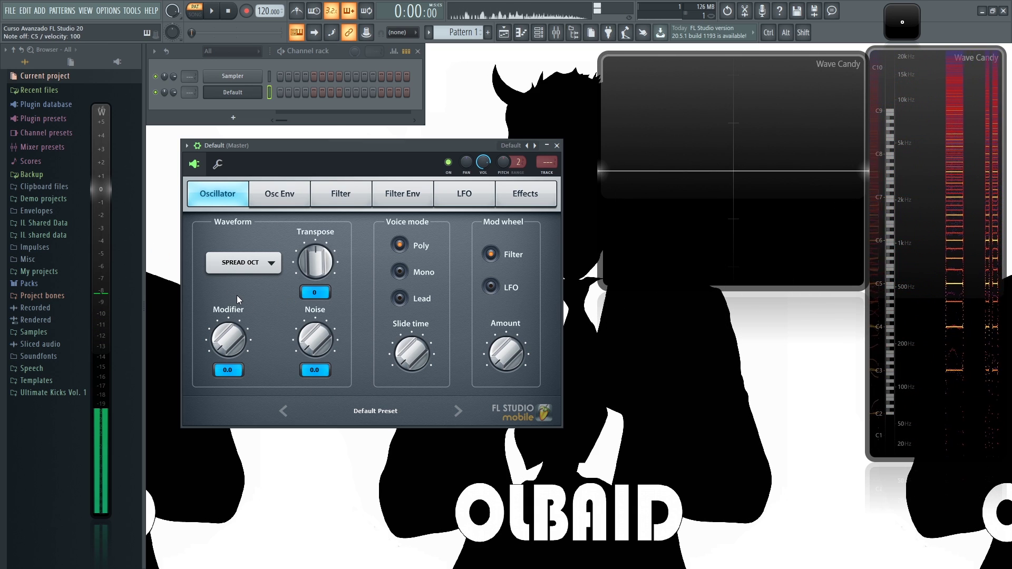
- Audition the SPREAD 5th waveform with played notes, and switch the oscillator waveform to BELL
left_click(252, 265)
left_click(309, 380)
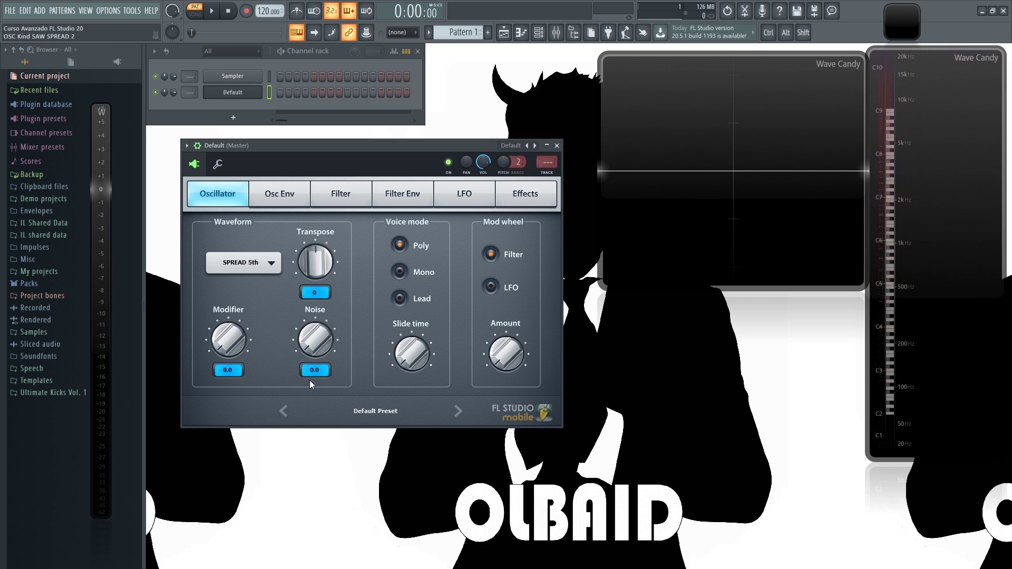
key("c")
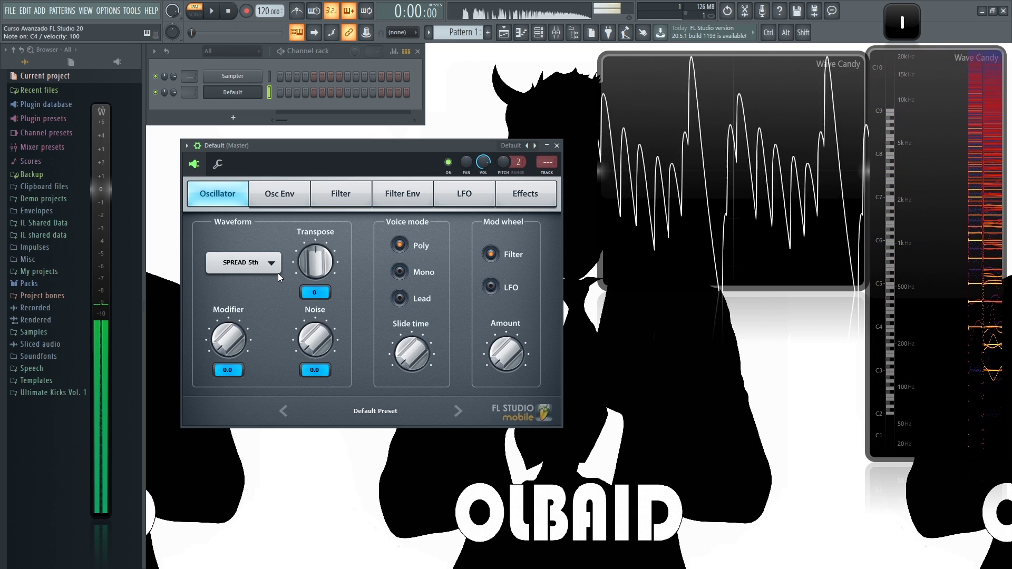
key("z")
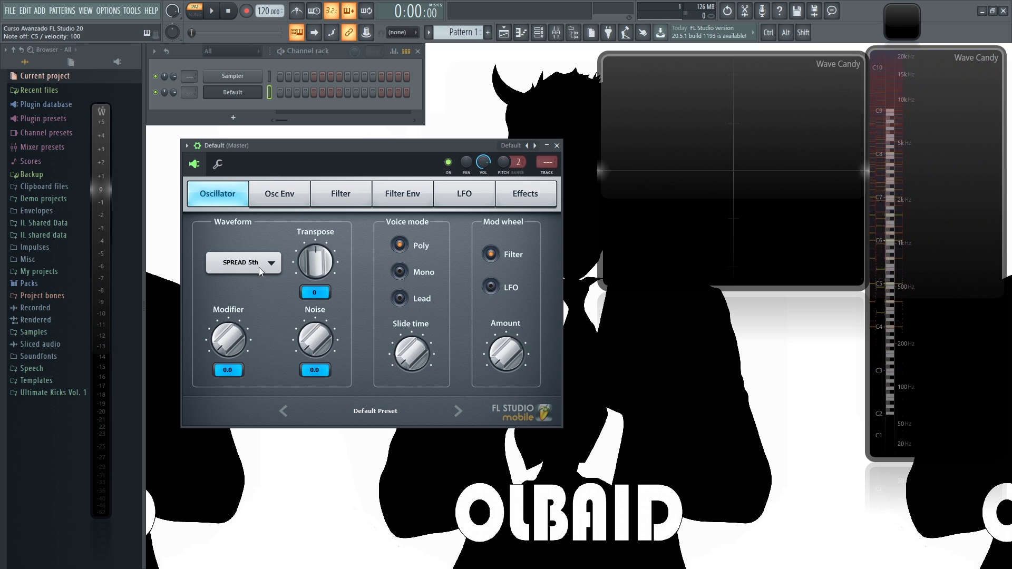
left_click(258, 267)
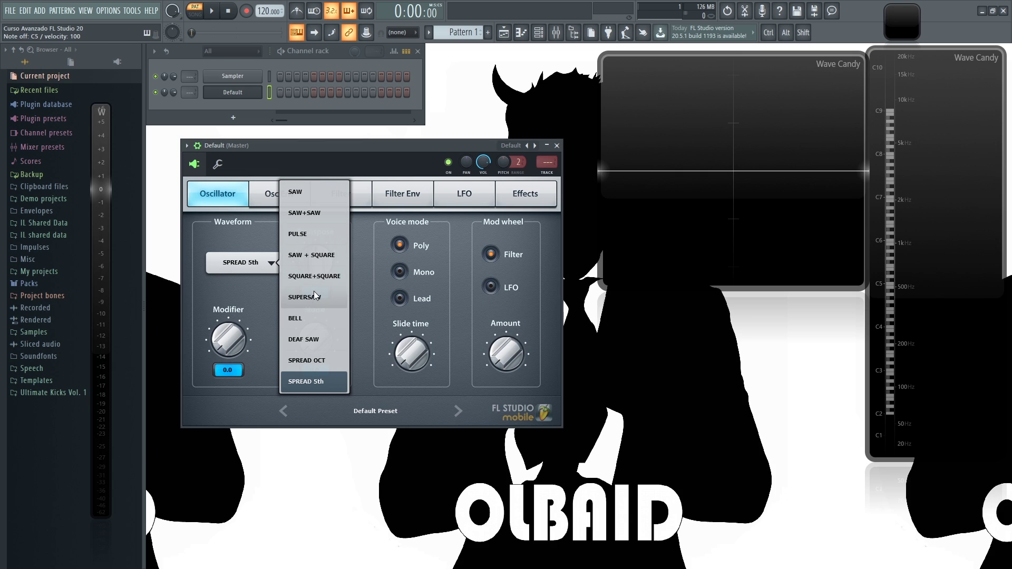
left_click(312, 318)
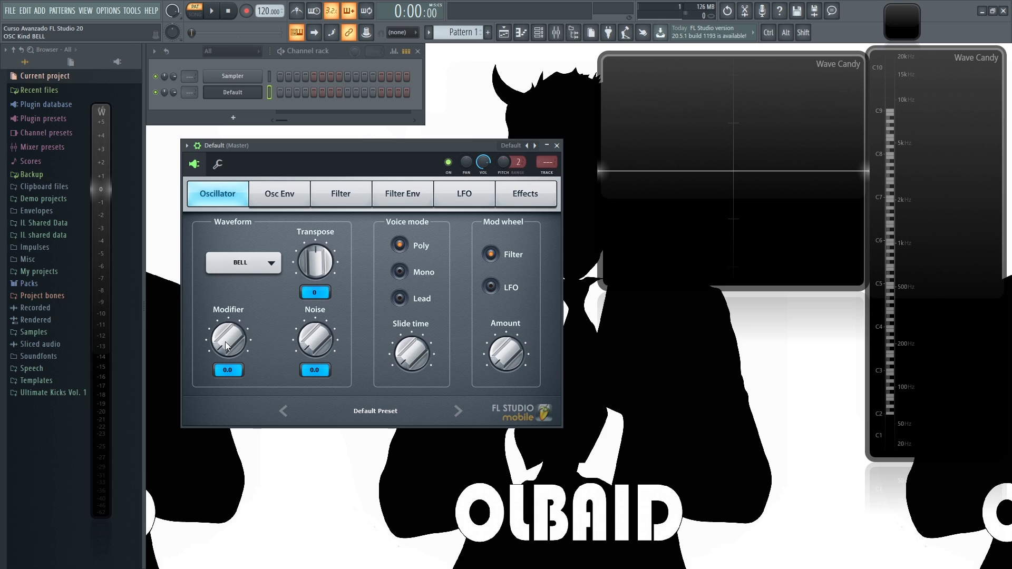
- Set the oscillator waveform to SAW, raise its Modifier to 100.0, and play notes to compare the sound
left_click(267, 268)
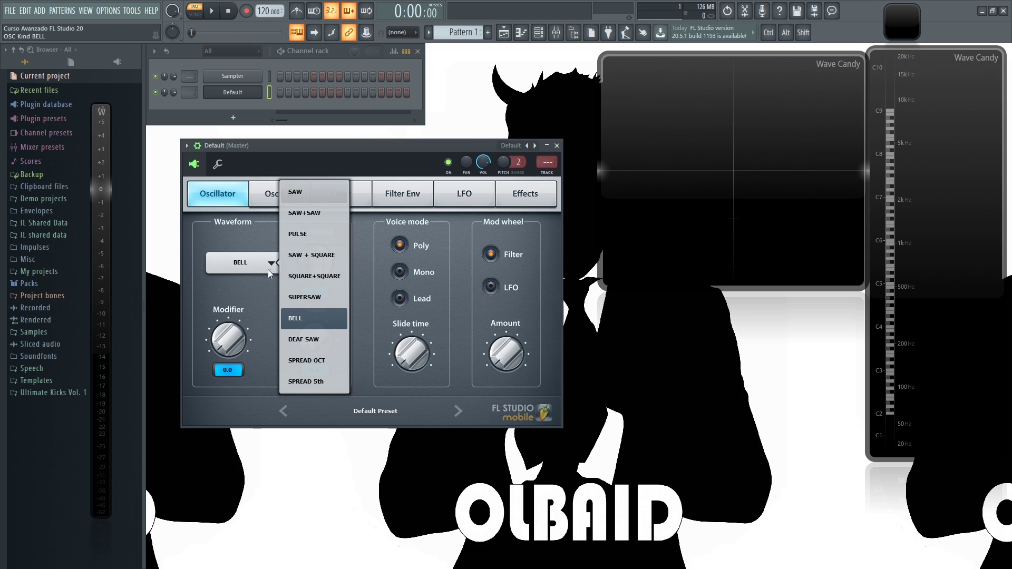
left_click(302, 195)
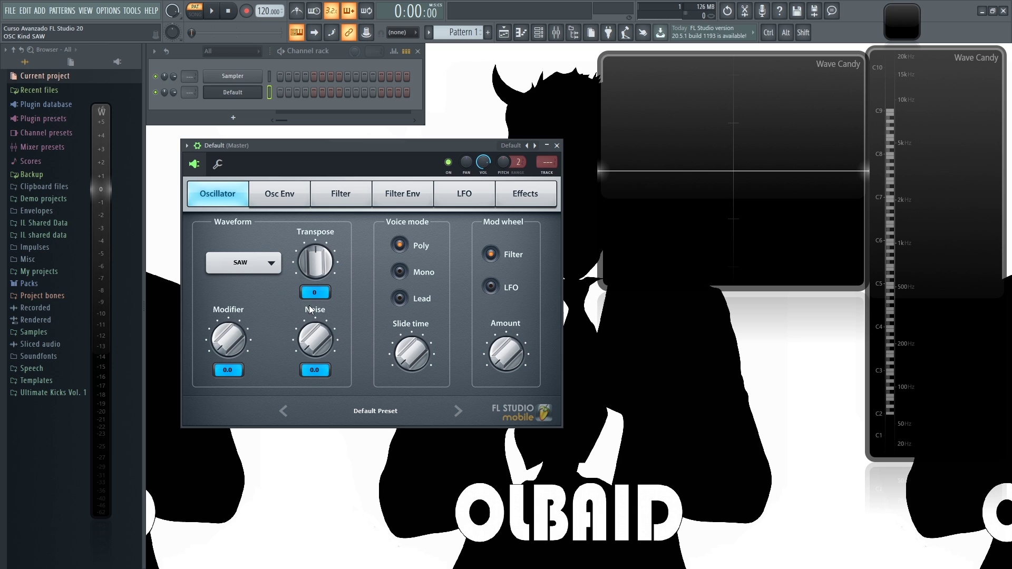
key("z")
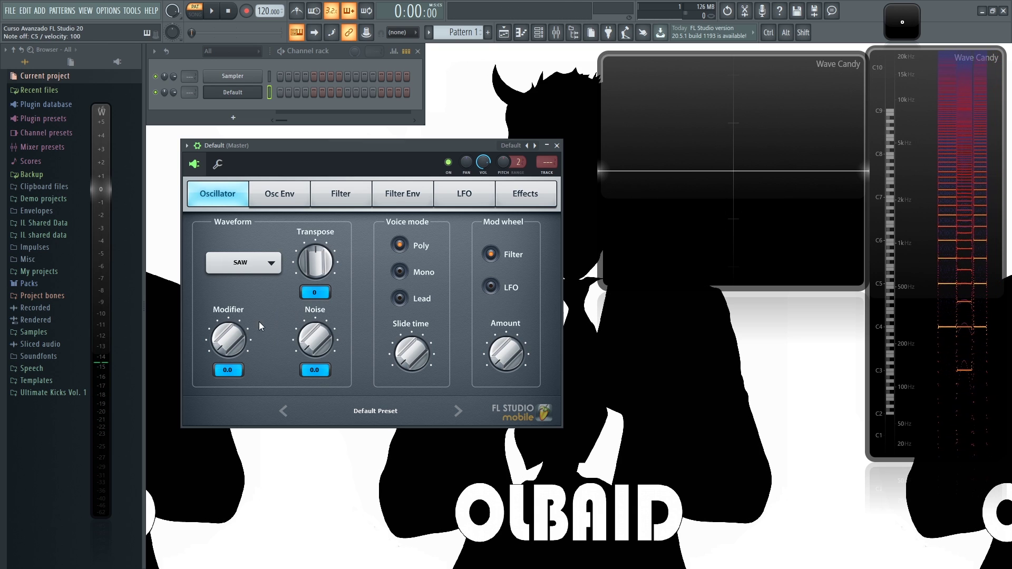
left_click_drag(226, 345, 225, 281)
key("z")
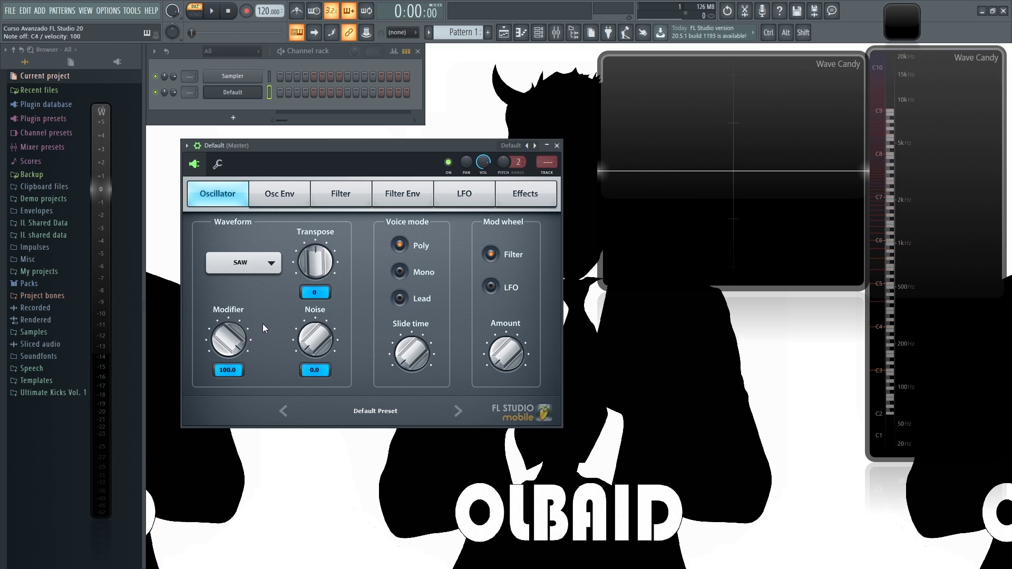
- Lower the oscillator's Modifier to 0.0, raise it to 13.0, and bring up its automation and controller options
left_click_drag(240, 337, 210, 346)
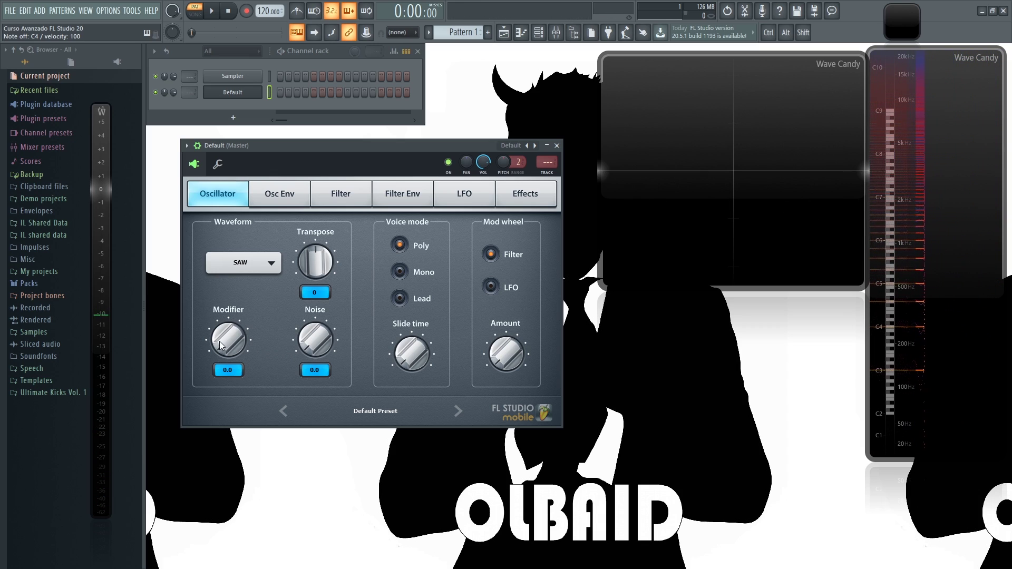
left_click_drag(222, 346, 222, 335)
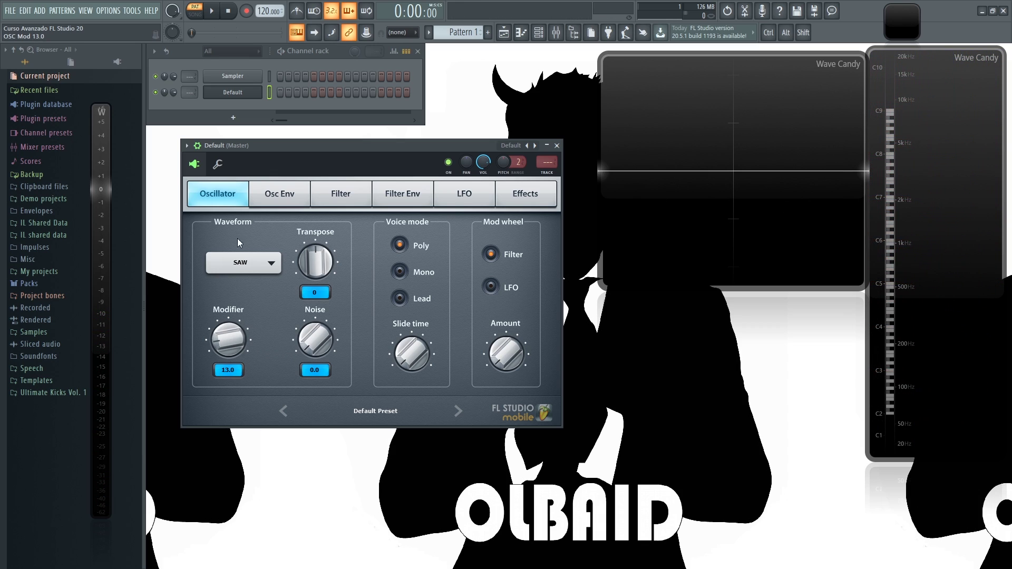
right_click(222, 338)
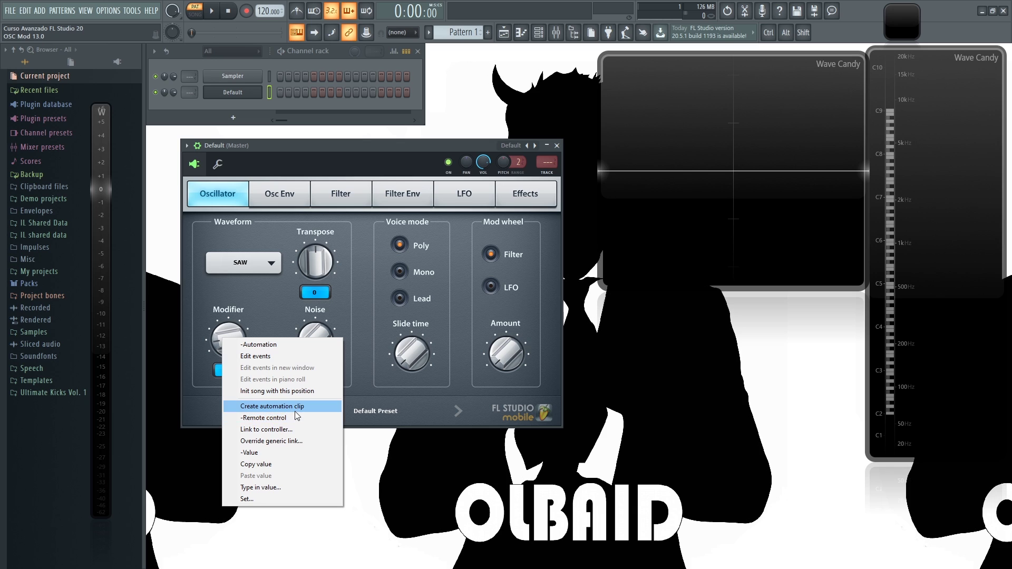
left_click(253, 268)
- Set the oscillator waveform to SUPERSAW and its Modifier to 0.0, and play notes to hear it
left_click(254, 268)
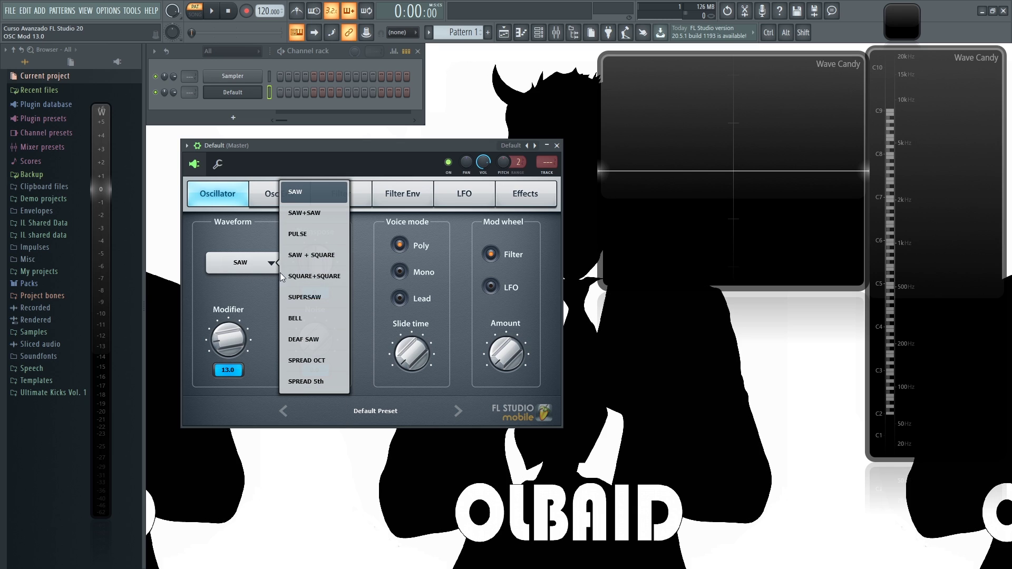
left_click(316, 293)
left_click_drag(237, 346, 237, 358)
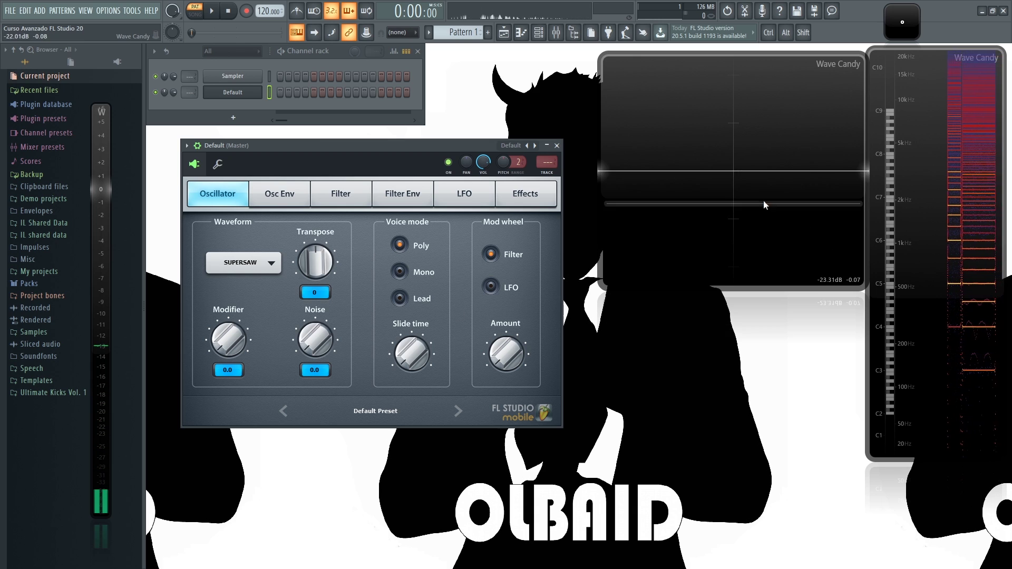
mouse_move(229, 341)
left_mouse_down()
mouse_move(228, 301)
mouse_move(230, 374)
mouse_move(232, 336)
left_mouse_up()
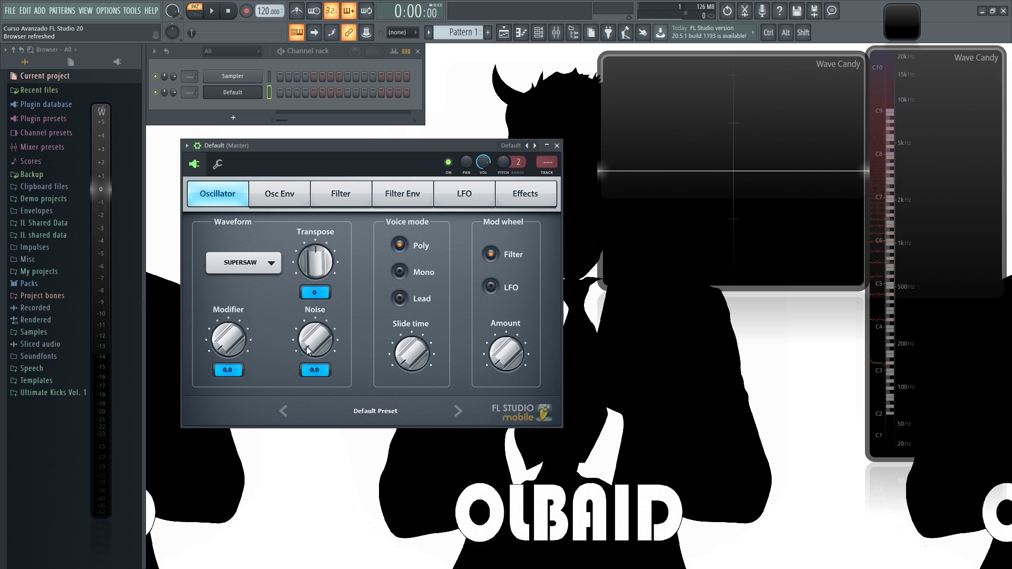
- Raise the oscillator's Noise while playing a note, and return it to 0.0
left_click_drag(309, 352, 309, 352)
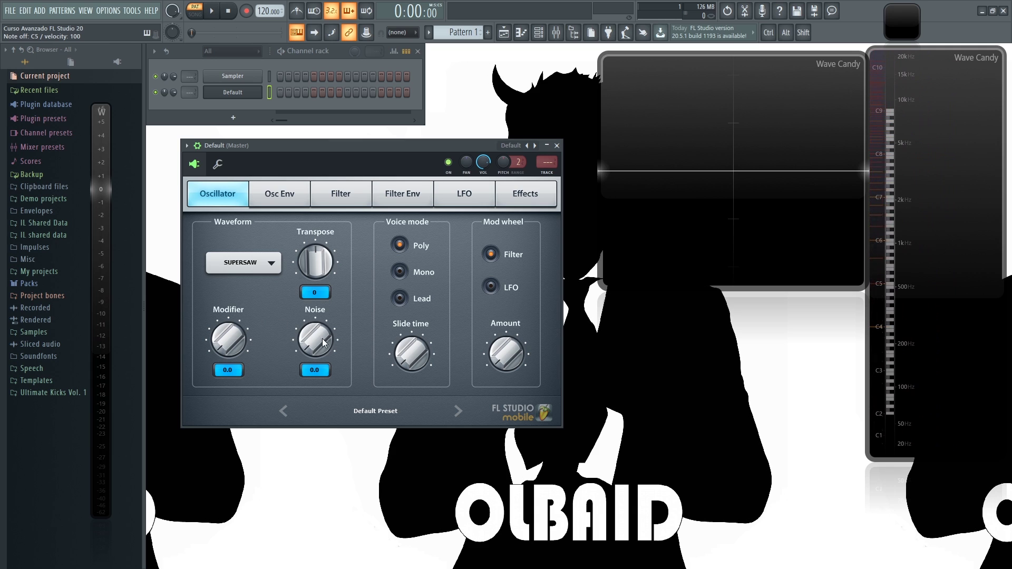
key("z")
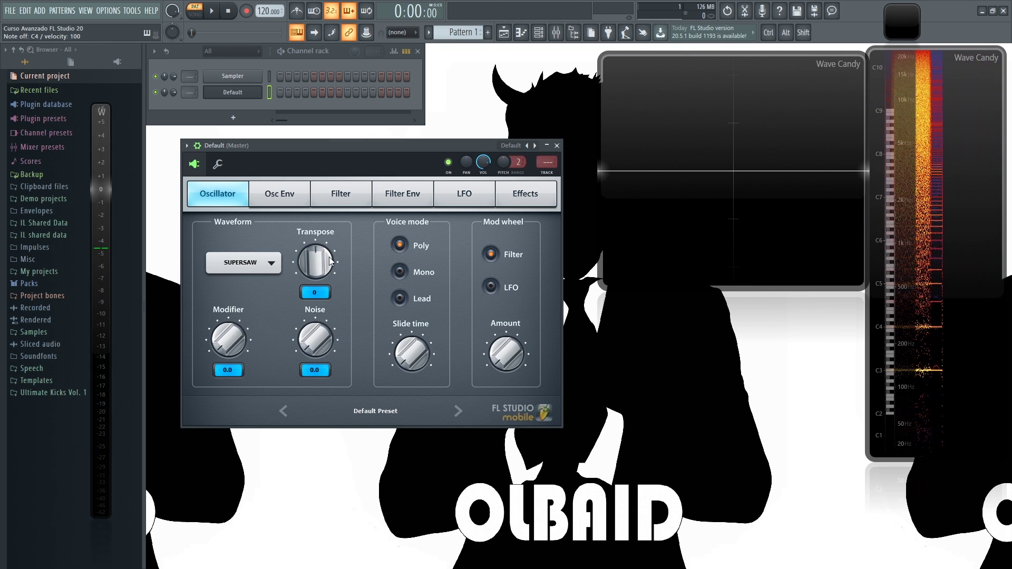
- Play notes with Transpose at 12, and vary it down to -3 to compare the pitch
key("q")
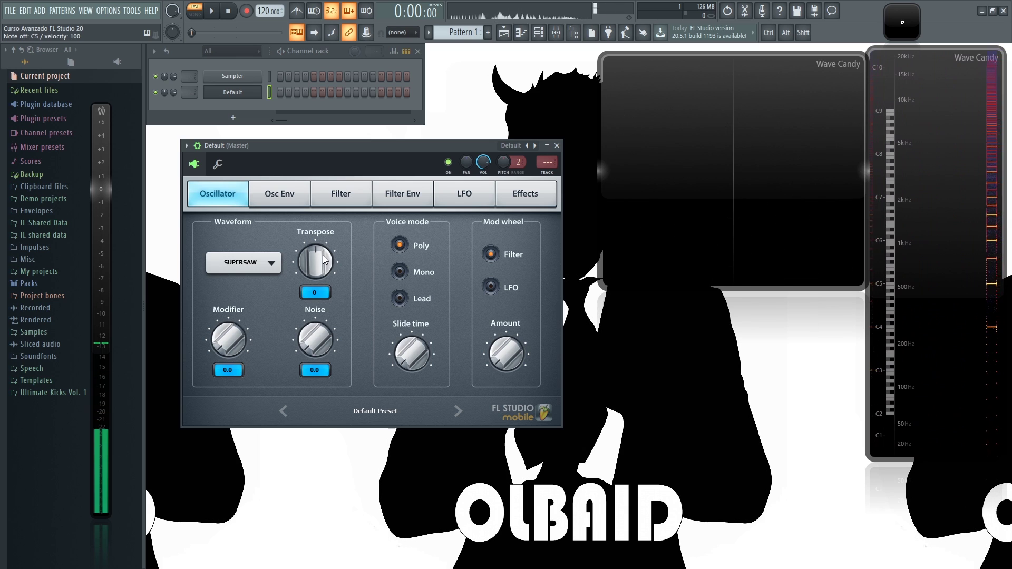
scroll(322, 255, "up", 12)
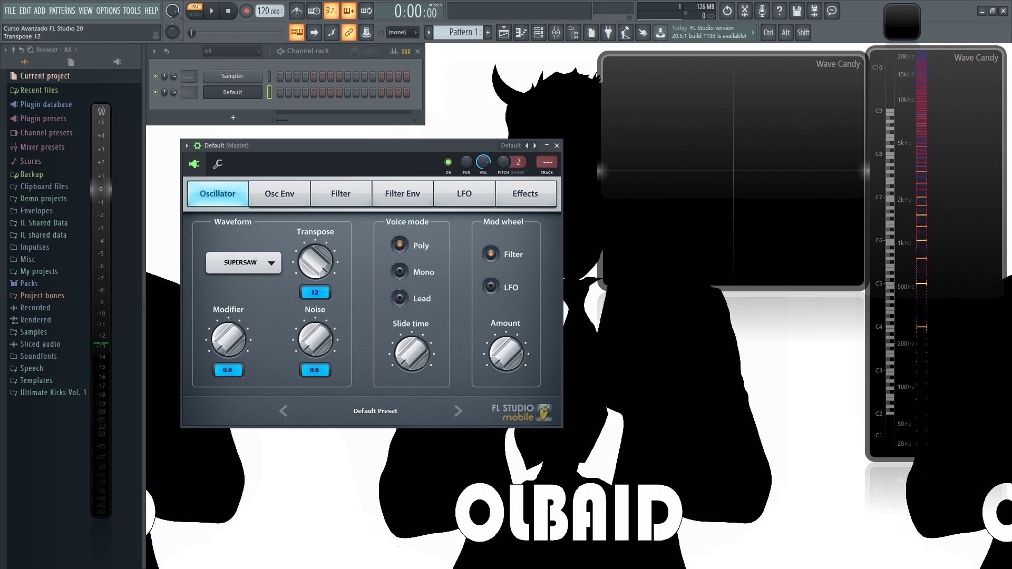
key("q")
mouse_move(321, 258)
left_mouse_down()
mouse_move(321, 300)
mouse_move(321, 290)
left_mouse_up()
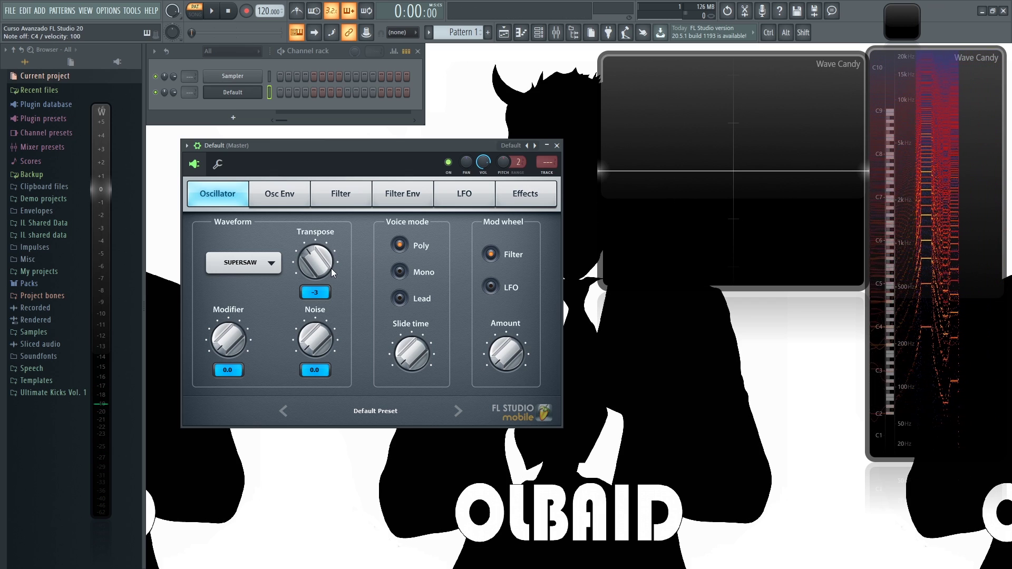
key("alt")
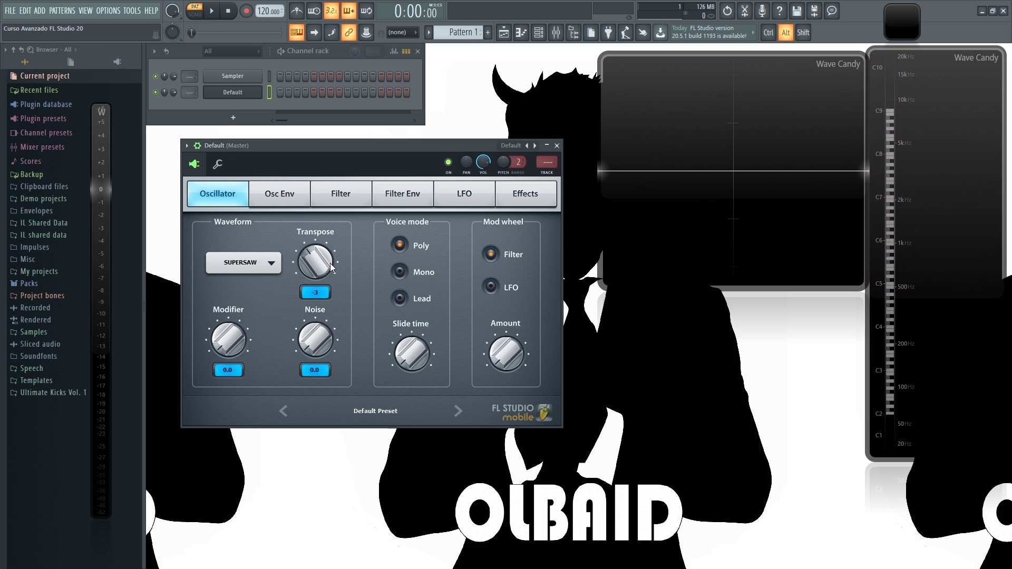
- Switch the oscillator waveform to SQUARE+SQUARE and back to SAW, and reset Transpose to 0
left_click(257, 274)
left_click(311, 276)
left_click(257, 267)
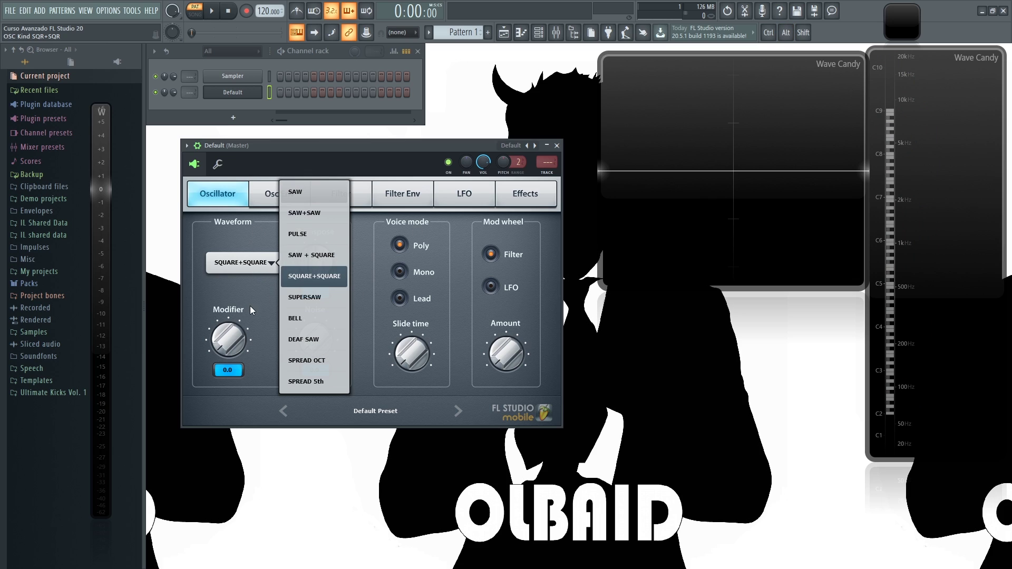
left_click(250, 306)
left_click(253, 275)
left_click(299, 195)
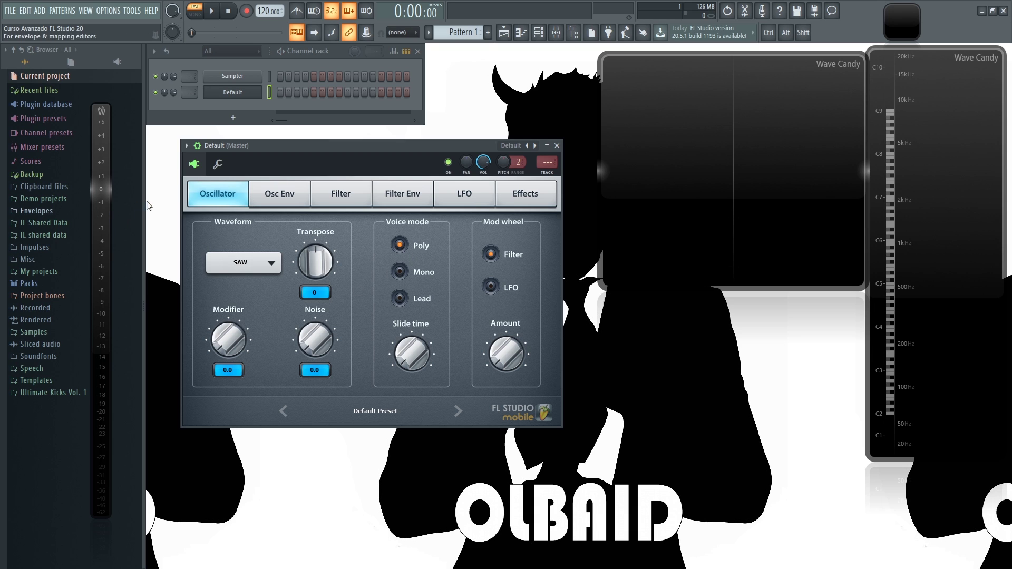
- Play several notes together to hear the SAW waveform in Poly voice mode
key("z")
key("c")
key("b")
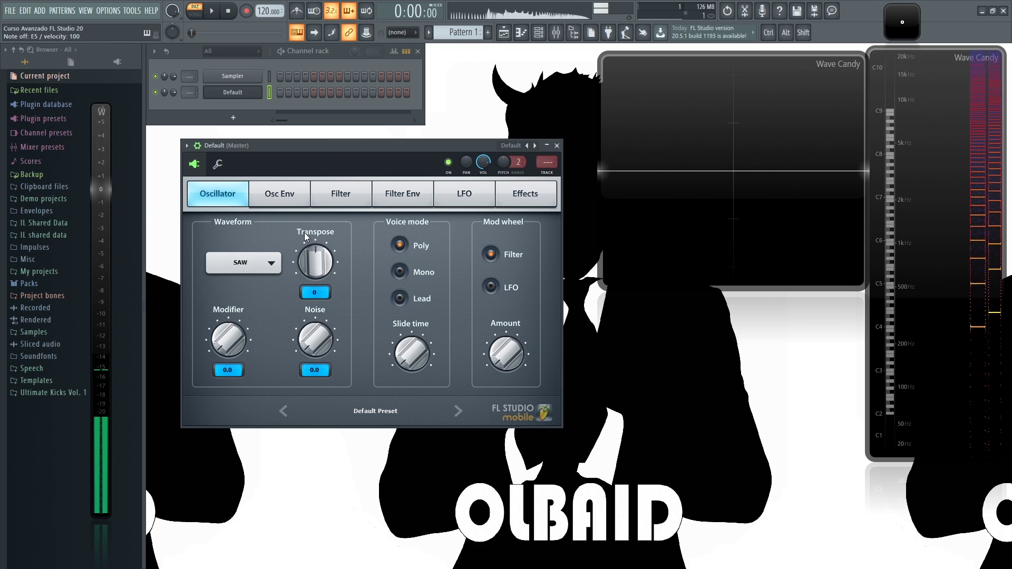
key("z")
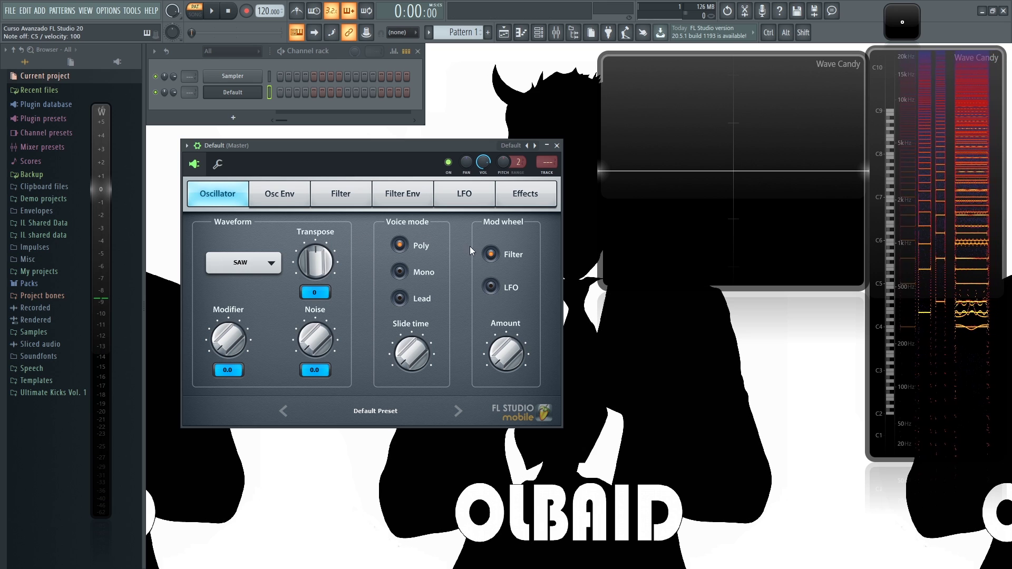
- Set the Voice mode to Mono, play overlapping notes, and open the miscellaneous functions page to watch the played keys
left_click(403, 270)
key("z")
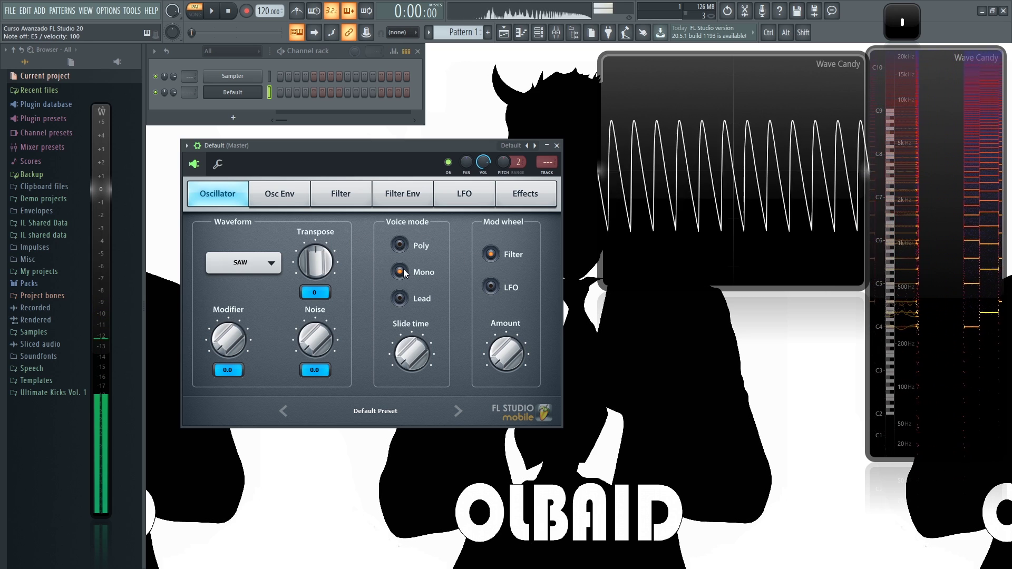
key("c")
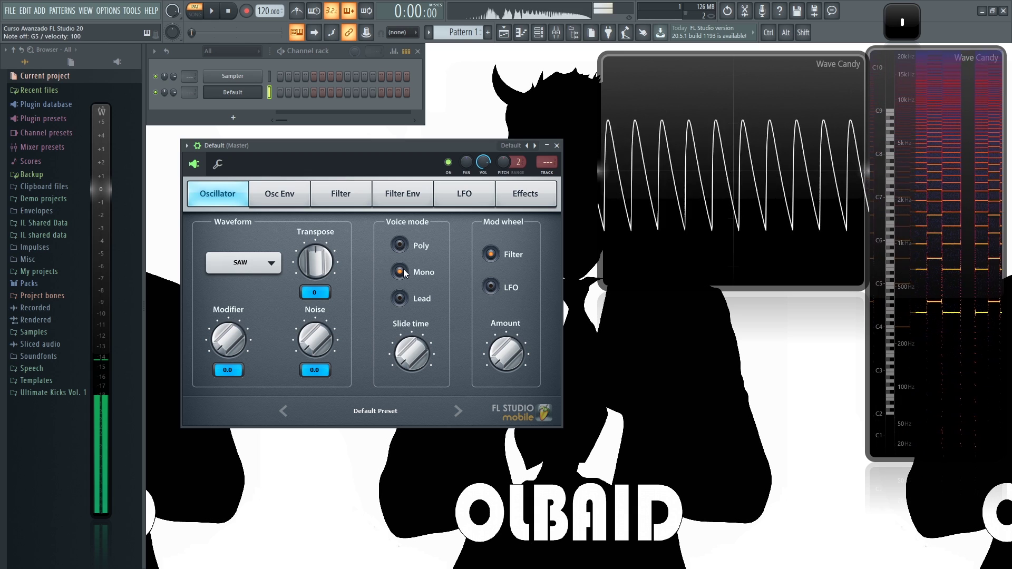
key("b")
left_click(217, 164)
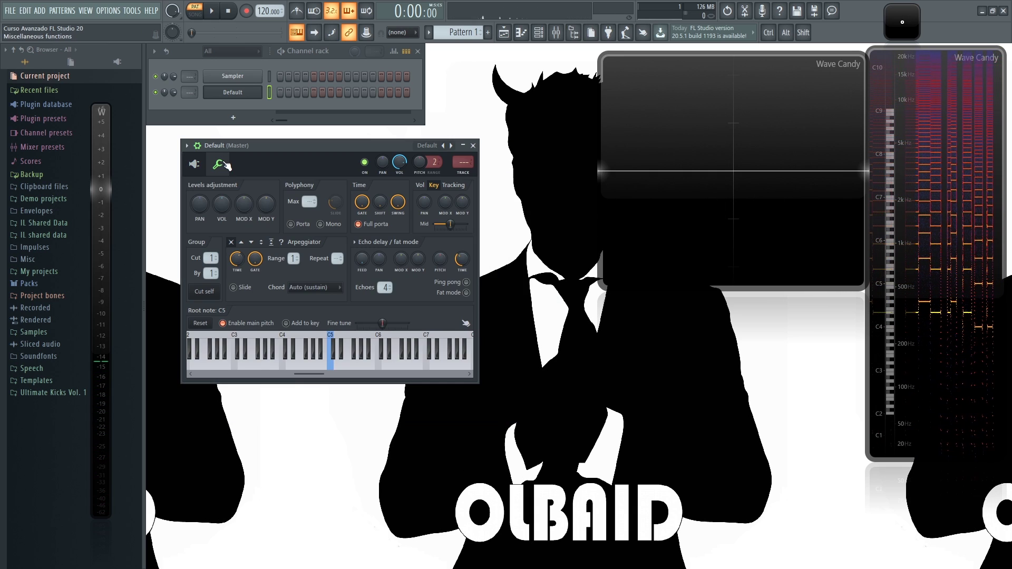
key("c")
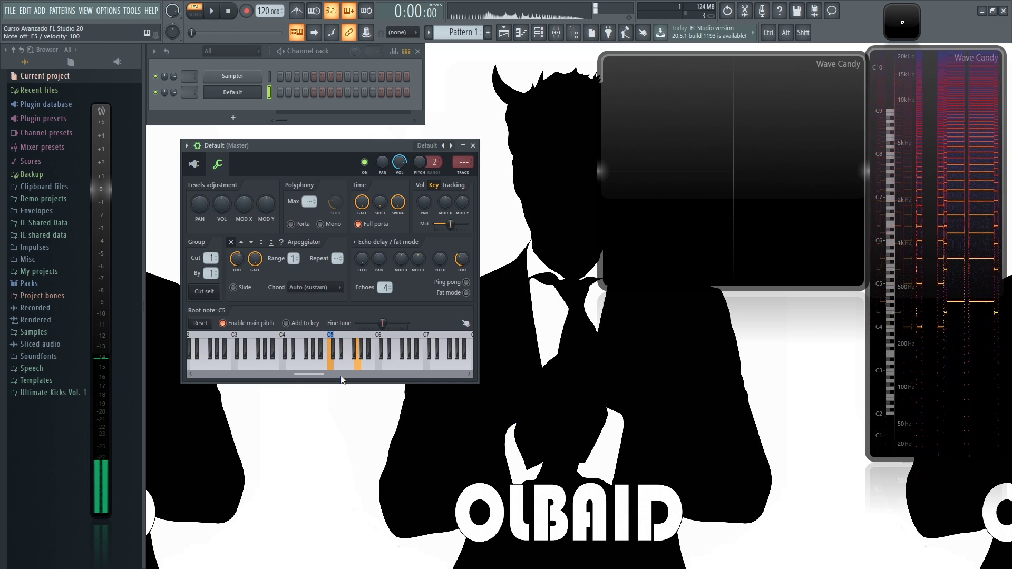
- Return to the synth's parameters, set the Voice mode to Lead, and play notes to hear it
left_click(194, 164)
left_click(405, 299)
key("c")
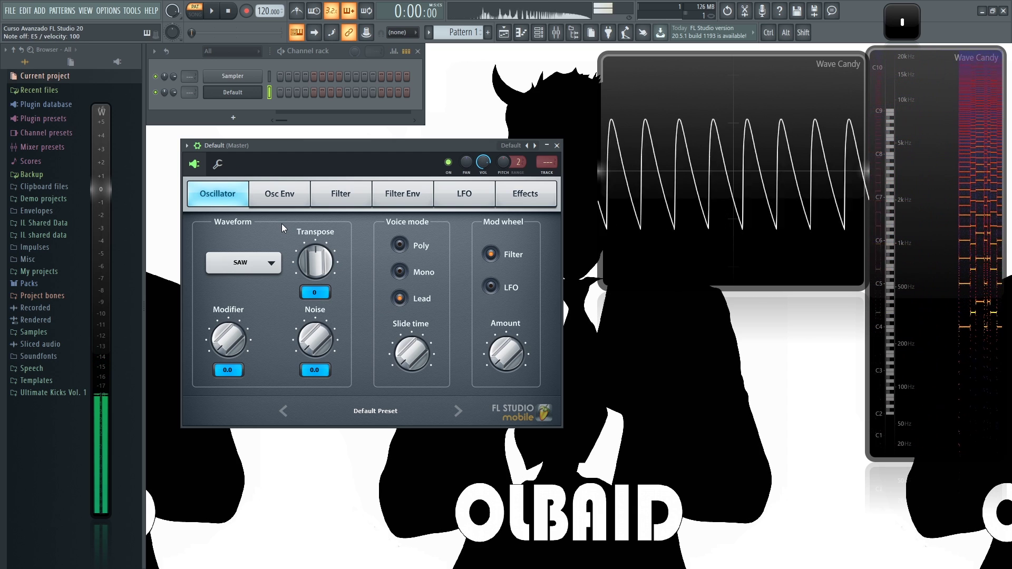
key("z")
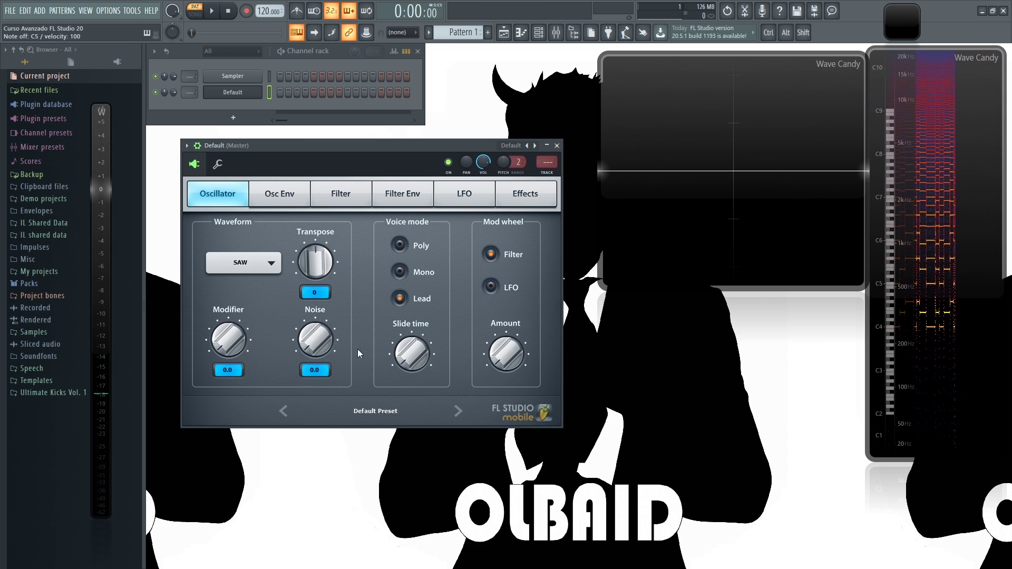
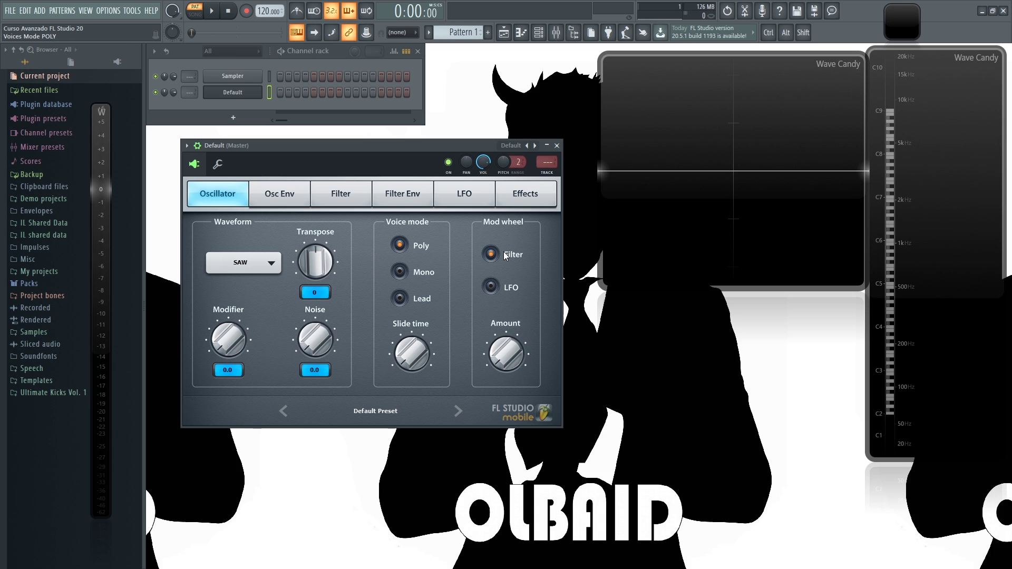
- Assign the Mod wheel to LFO and set its Amount to 53.5
left_click(491, 288)
mouse_move(517, 361)
left_mouse_down()
mouse_move(511, 338)
mouse_move(512, 372)
left_mouse_up()
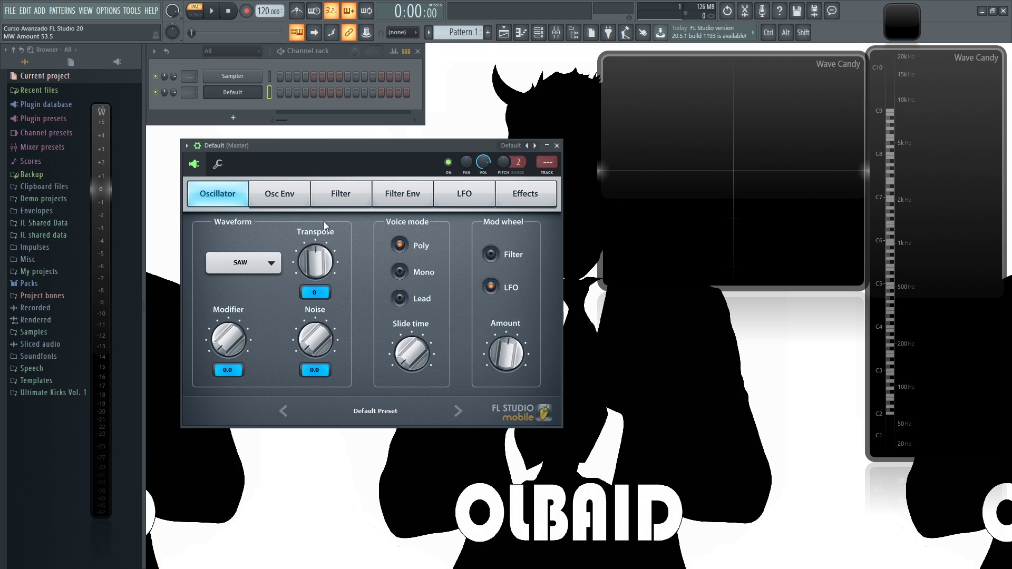
- On the oscillator envelope page, try different Attack values such as 6.5, return it to 0.0, and play notes
left_click(279, 199)
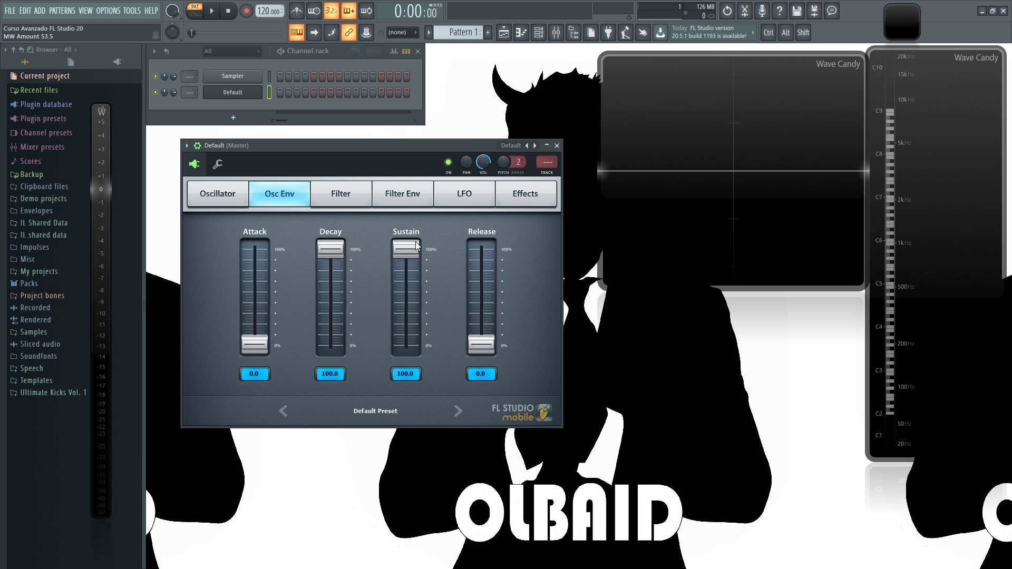
left_click(260, 349)
left_click_drag(254, 248, 255, 338)
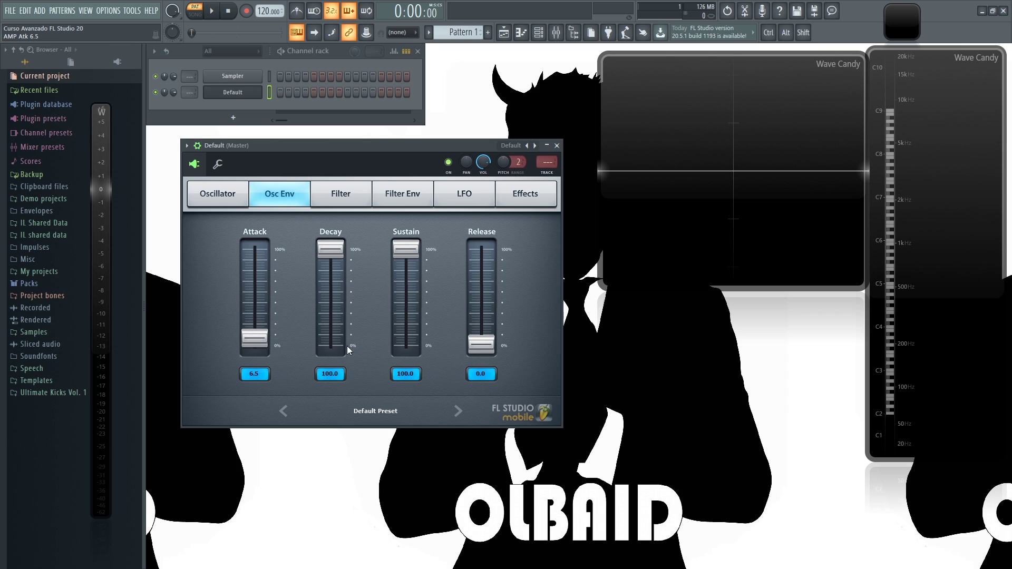
mouse_move(264, 339)
left_mouse_down()
mouse_move(260, 248)
mouse_move(259, 337)
left_mouse_up()
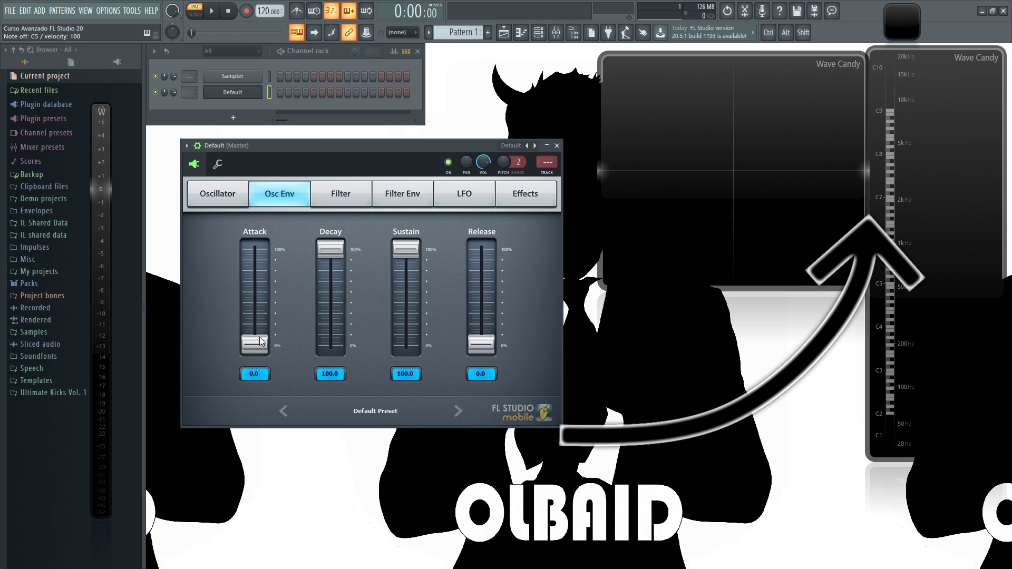
key("b")
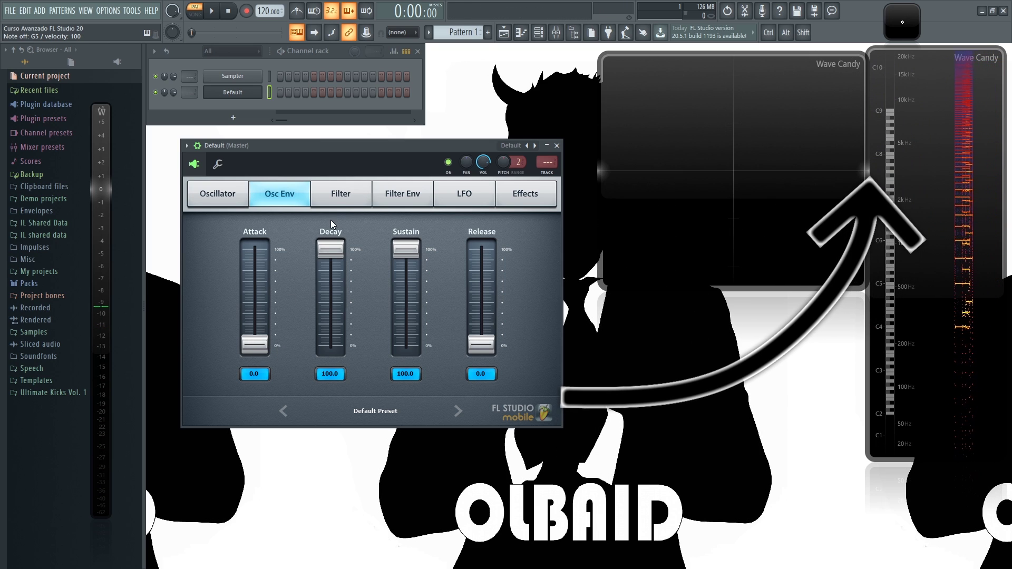
- Open the Filter page and move the filter point to a mid-range cutoff and resonance
left_click(341, 199)
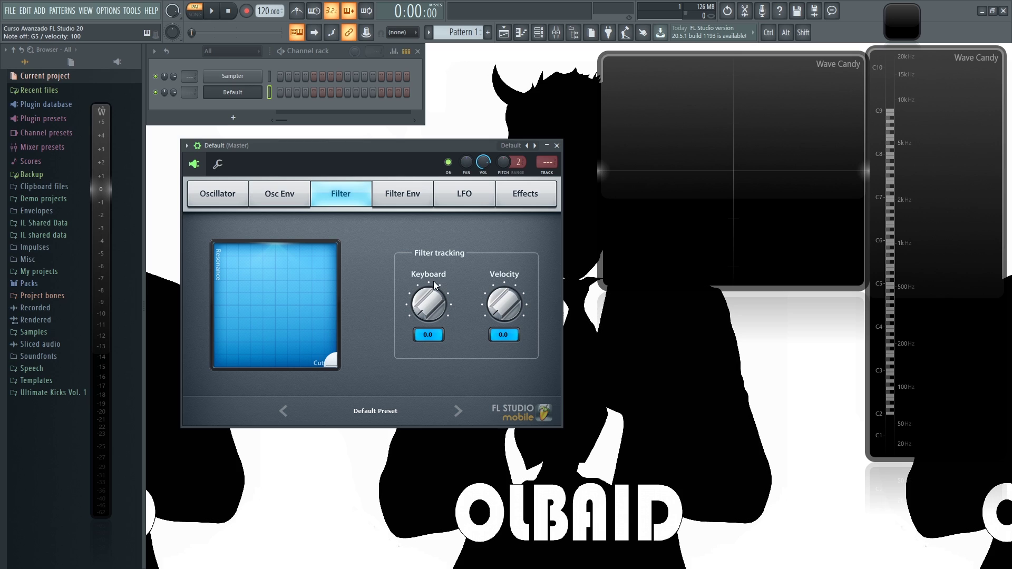
left_click_drag(297, 294, 324, 358)
left_click_drag(277, 330, 288, 330)
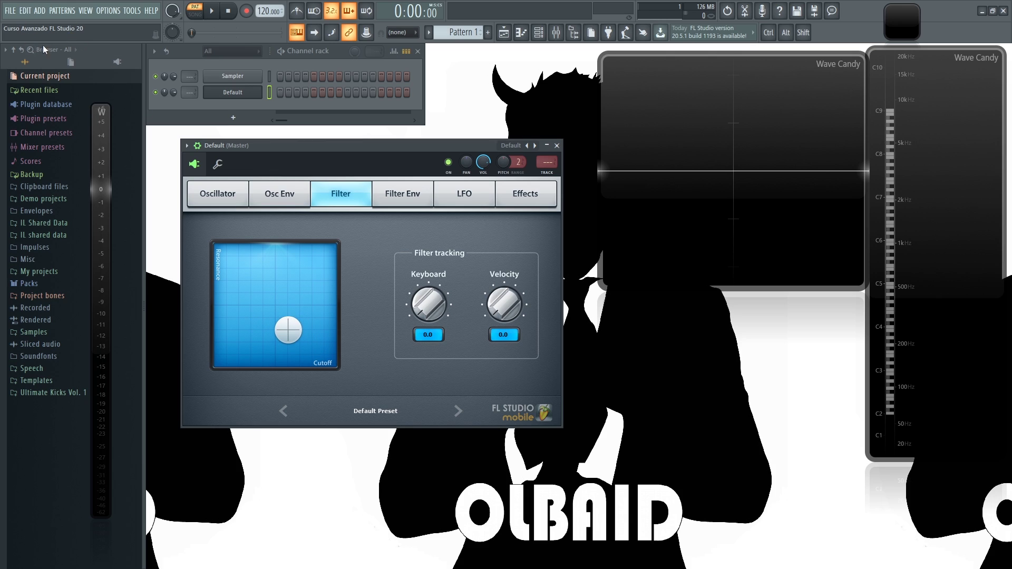
left_click_drag(296, 335, 297, 292)
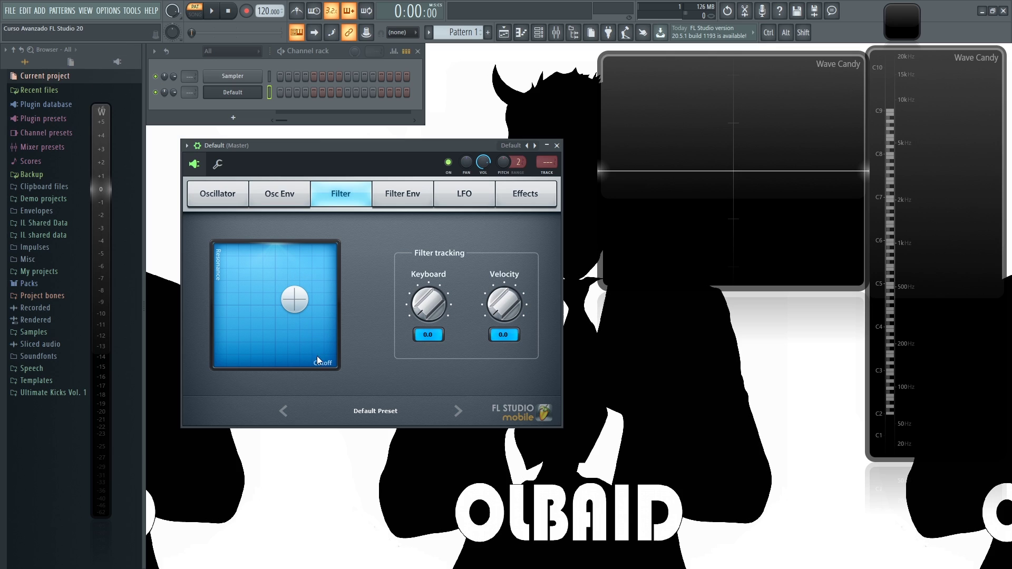
left_click_drag(286, 341, 291, 298)
- Look up the automation options for the last tweaked filter parameter, and set the filter's resonance peak to 60.7
left_click(132, 10)
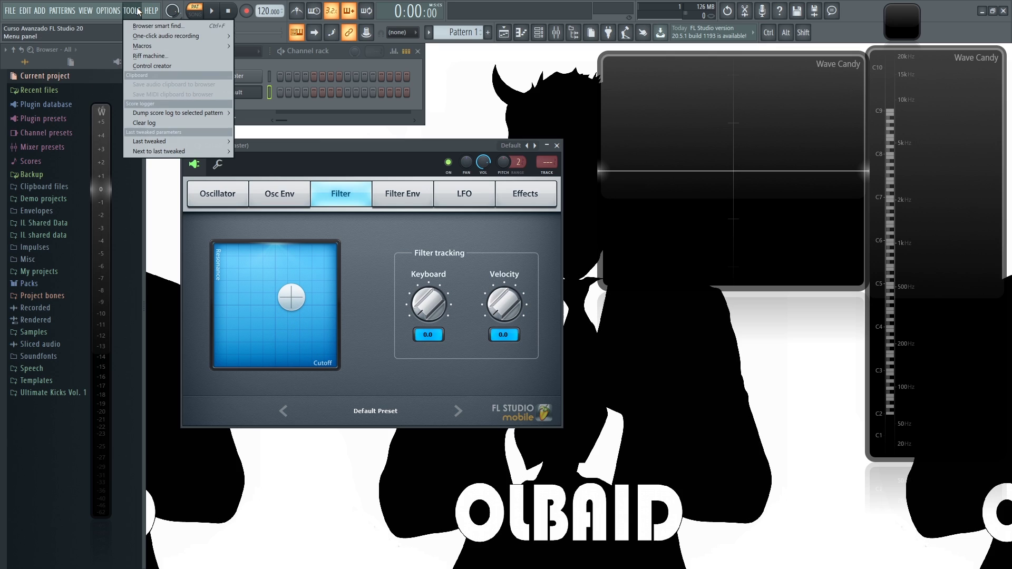
mouse_move(199, 141)
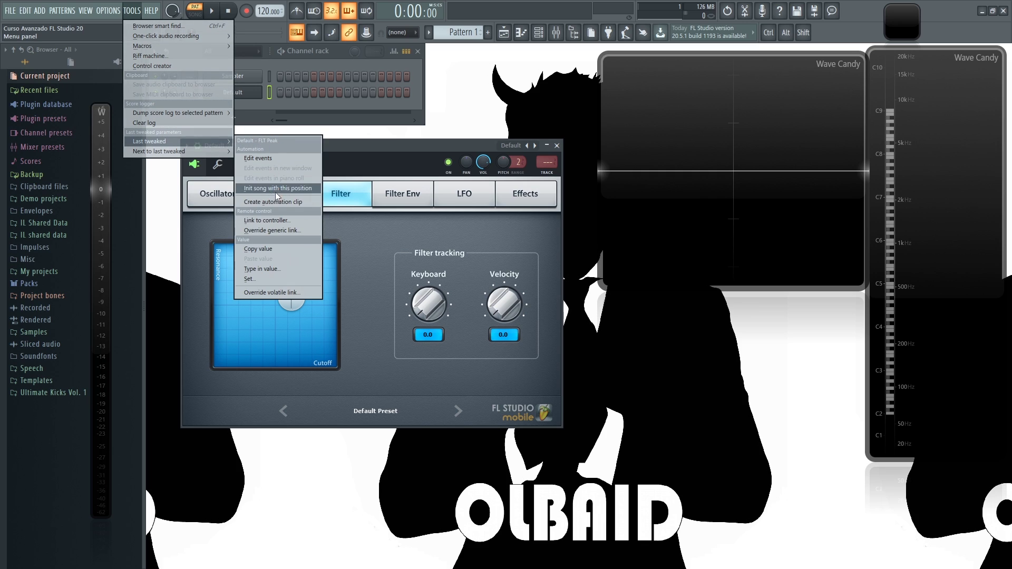
left_click(265, 202)
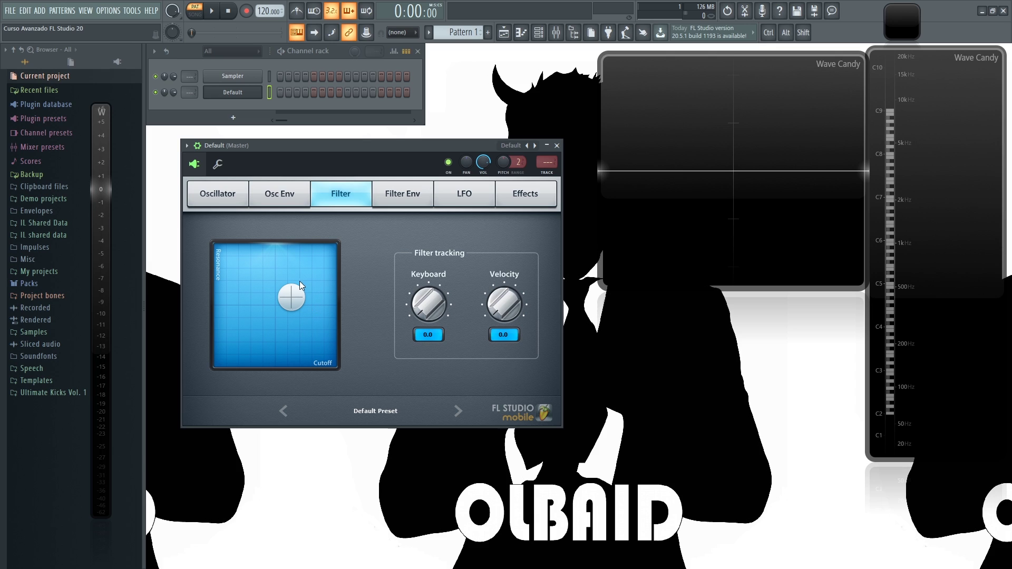
left_click_drag(273, 278, 291, 291)
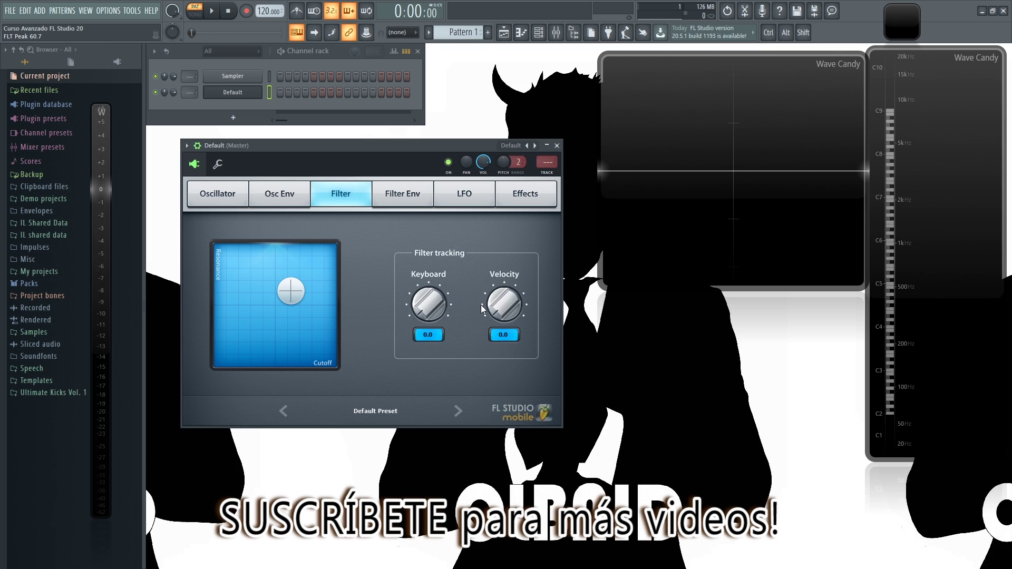
- Set the filter to full cutoff with 0.0 resonance, and try Keyboard tracking at 100.0 and 17.8 while playing notes
left_click_drag(283, 306, 336, 363)
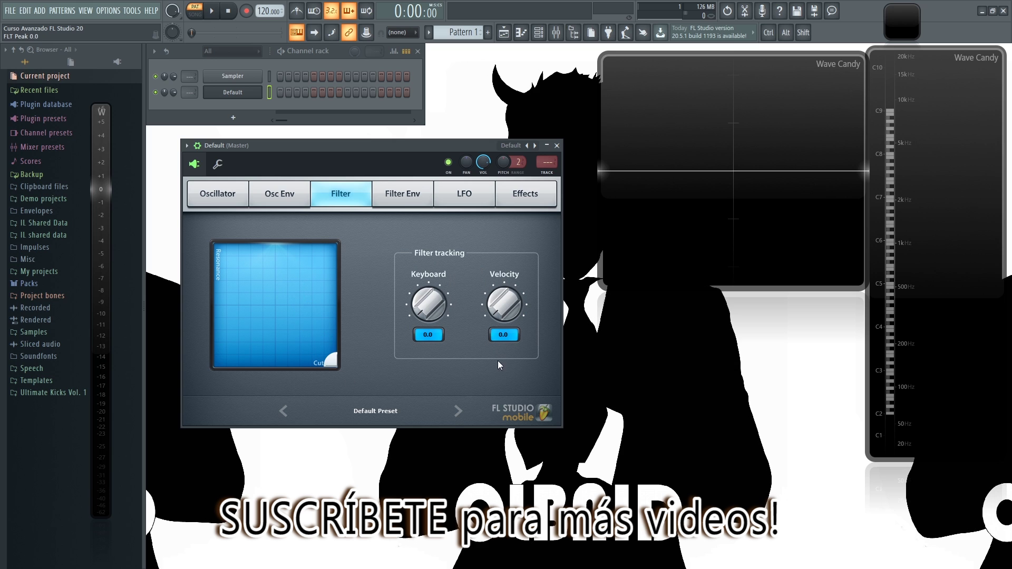
left_click_drag(423, 303, 431, 312)
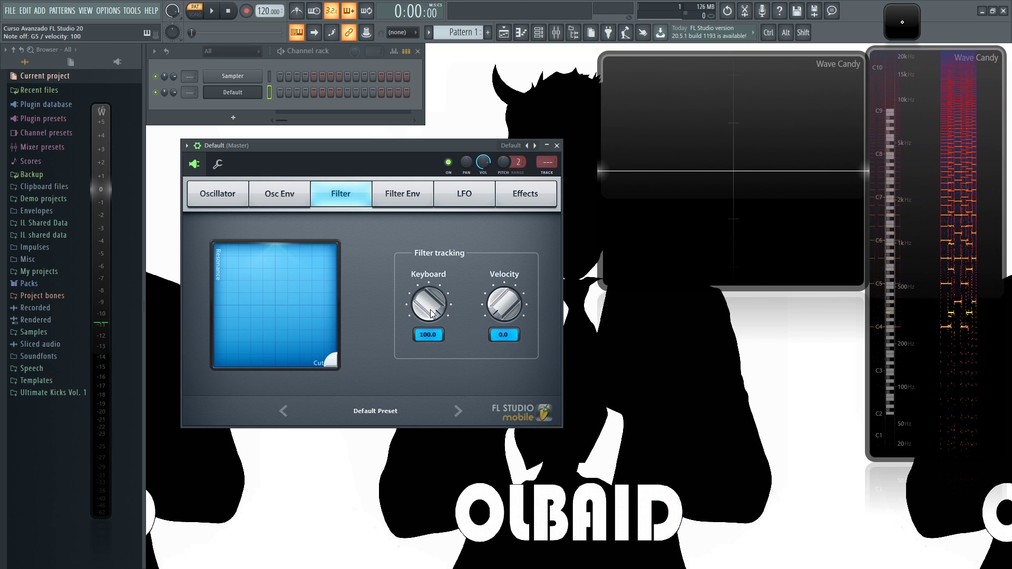
key("r")
left_click_drag(431, 312, 431, 343)
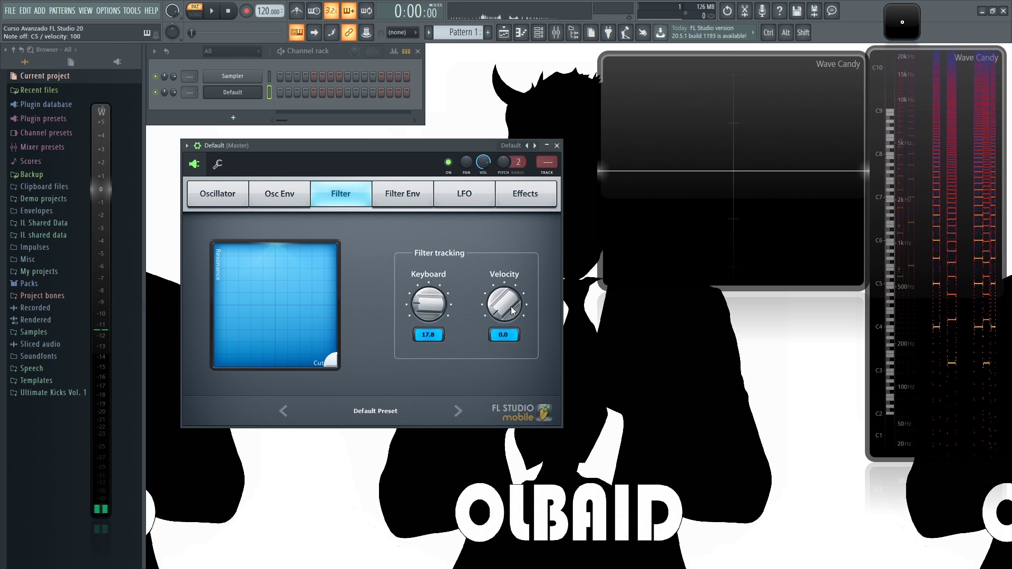
- Try Velocity tracking at 100.0 and Keyboard at 58.3, return both to 0.0, and reset the filter point to full cutoff
left_click_drag(507, 302, 508, 248)
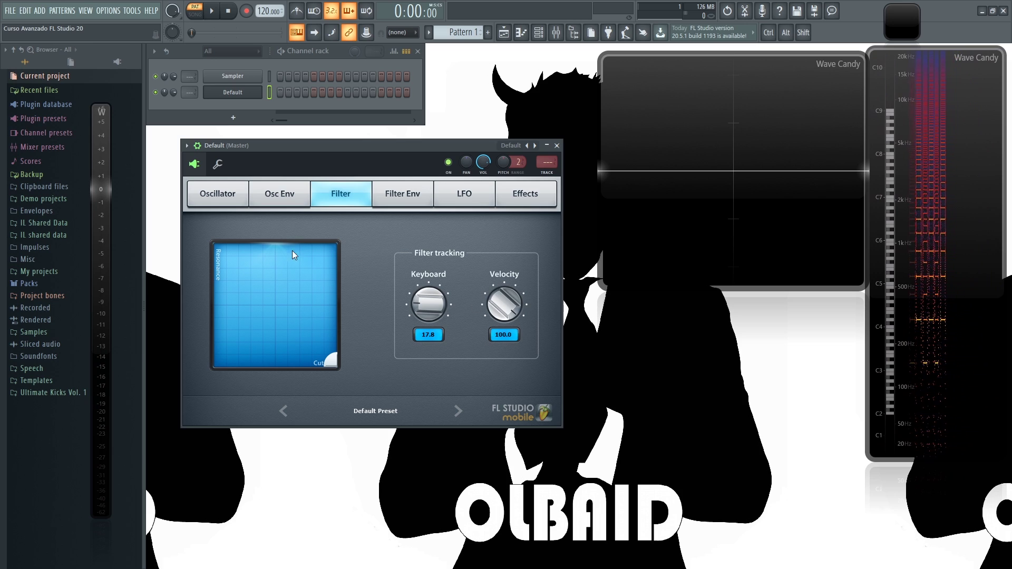
left_click_drag(423, 299, 423, 269)
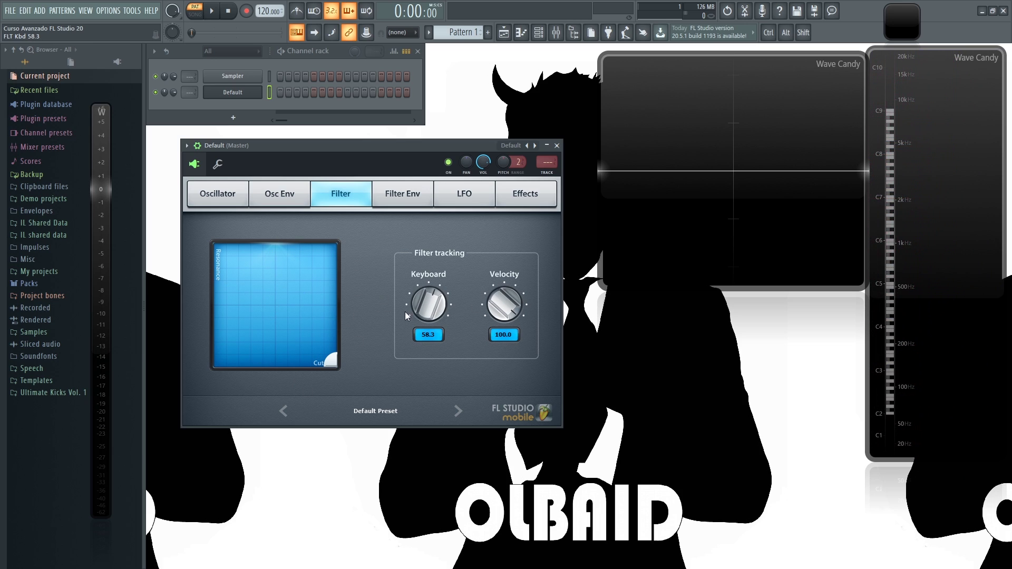
left_click_drag(421, 306, 455, 299)
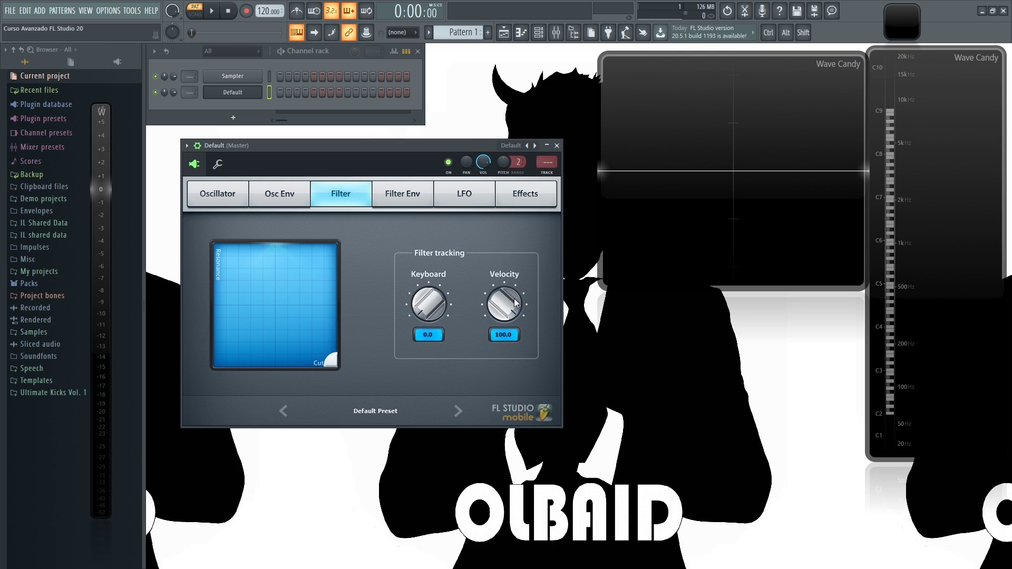
left_click_drag(514, 299, 514, 337)
left_click(257, 287)
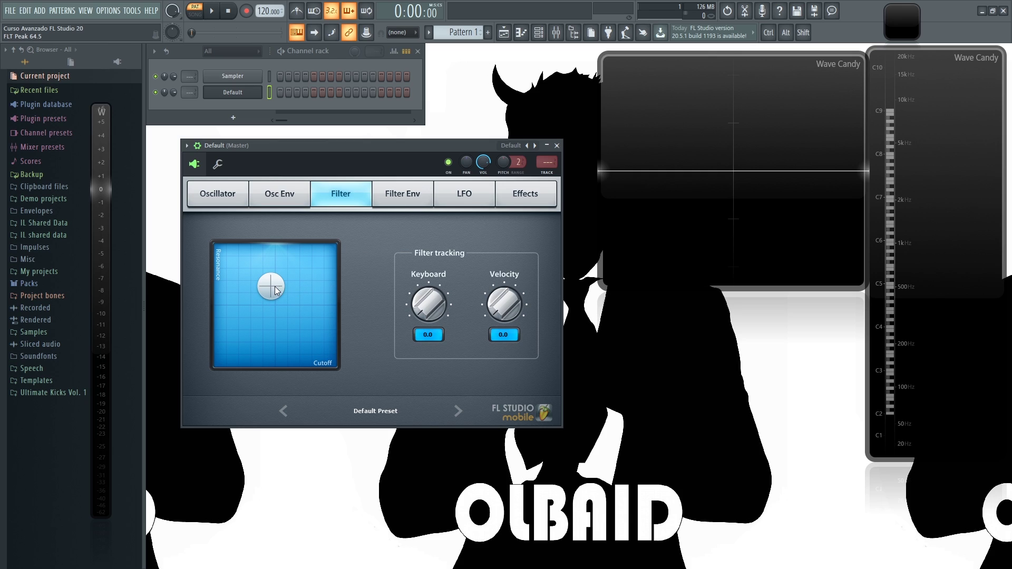
double_click(272, 287)
- On the filter envelope page, set Attack to 2.5 and Amount to 6.5, comparing with the oscillator envelope page in between
left_click(410, 194)
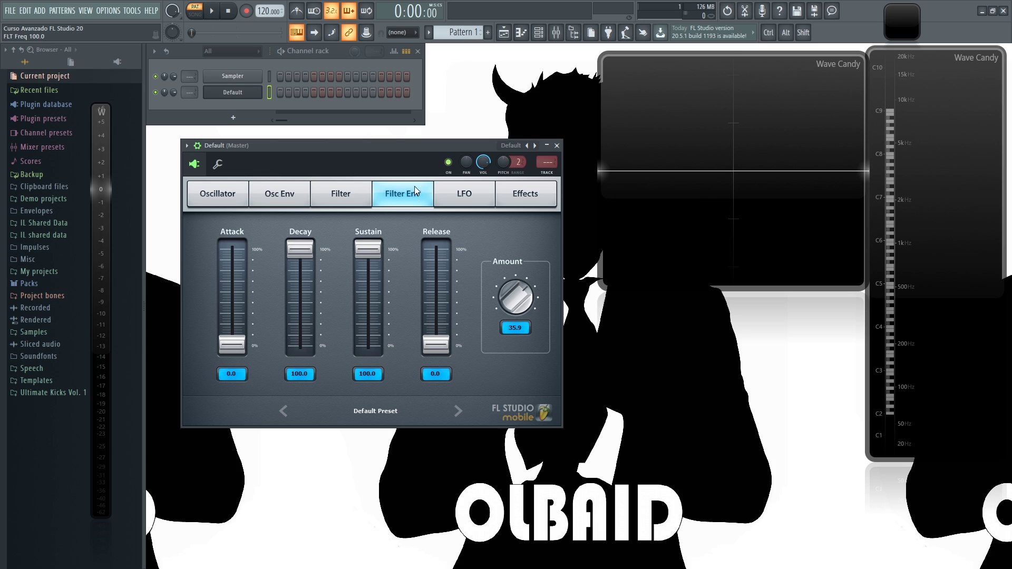
mouse_move(245, 334)
left_mouse_down()
mouse_move(244, 255)
mouse_move(245, 343)
left_mouse_up()
left_click(287, 191)
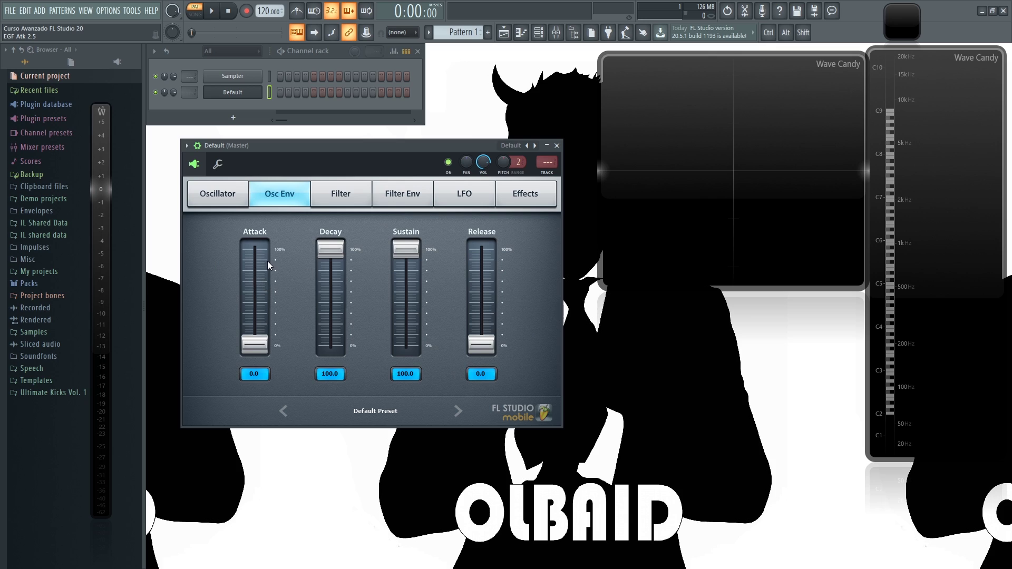
left_click(404, 196)
left_click_drag(524, 306, 523, 317)
- On the Filter page, move the filter point to a low-mid cutoff with resonance at 88.5, and play a note
left_click(340, 196)
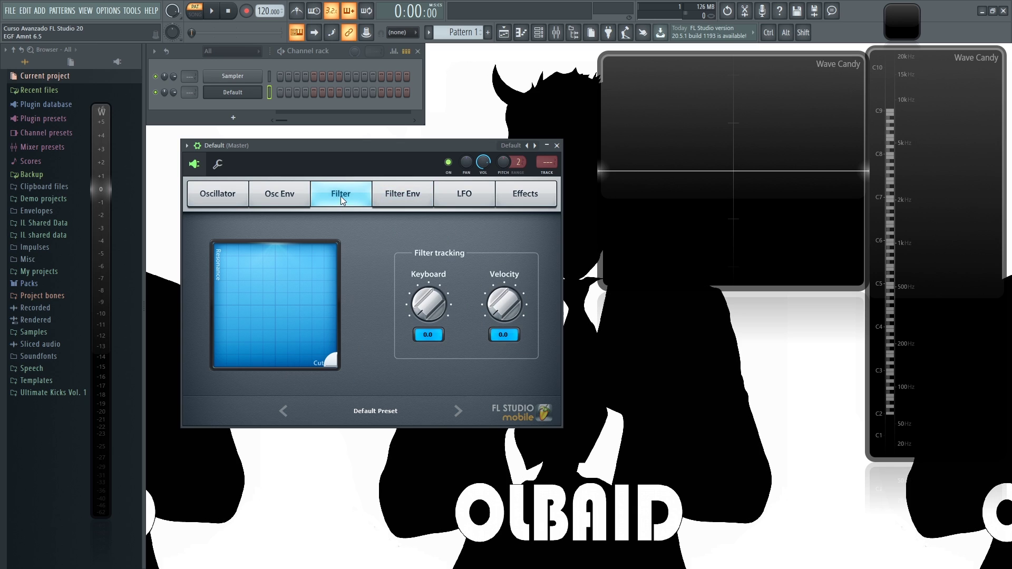
left_click_drag(309, 334, 267, 260)
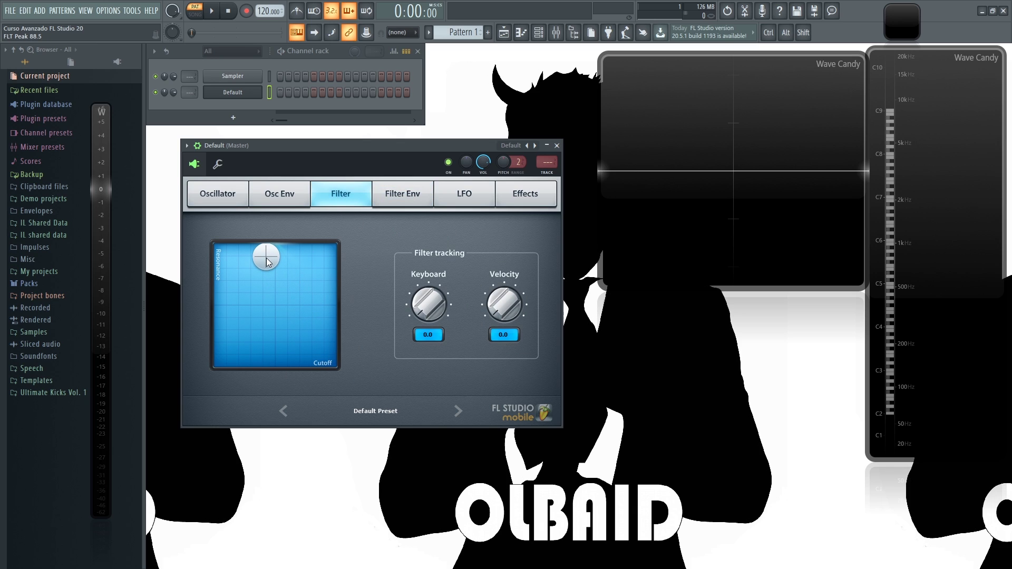
key("b")
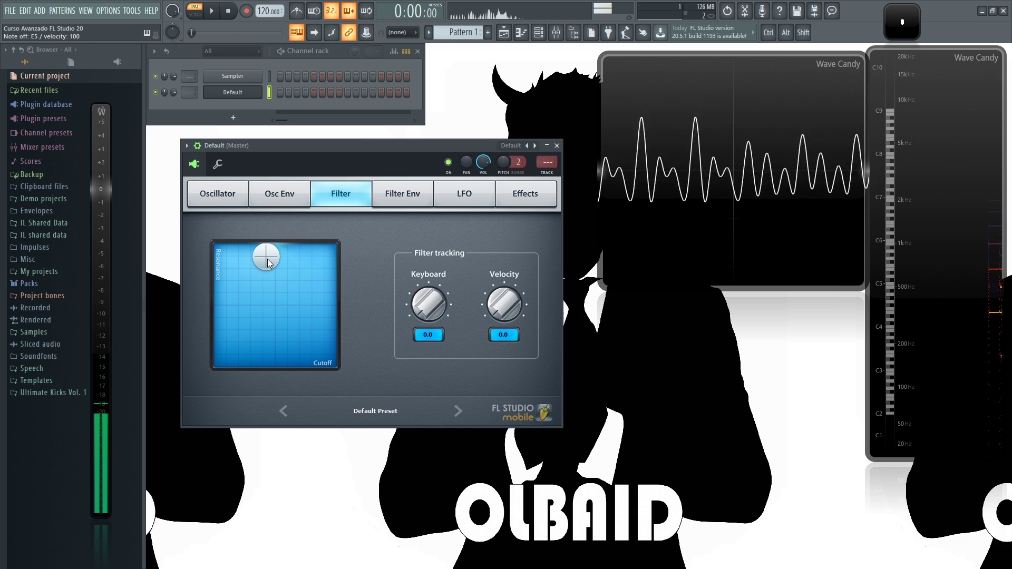
- Set the filter envelope's Attack to 36.2, Decay to 87.5, Sustain to 1.2 and Release to 31.0, and play notes
left_click(396, 196)
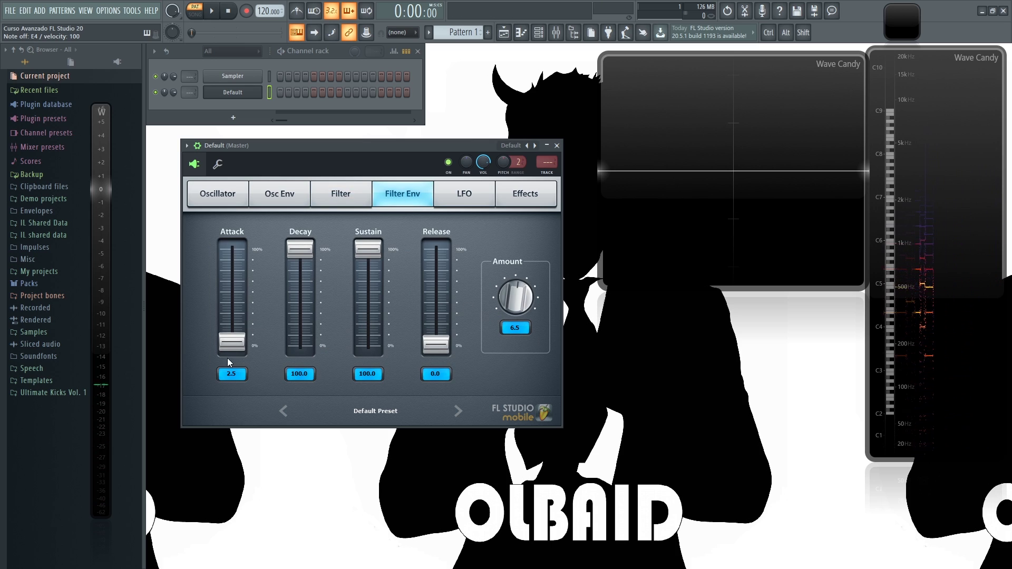
left_click_drag(232, 343, 292, 299)
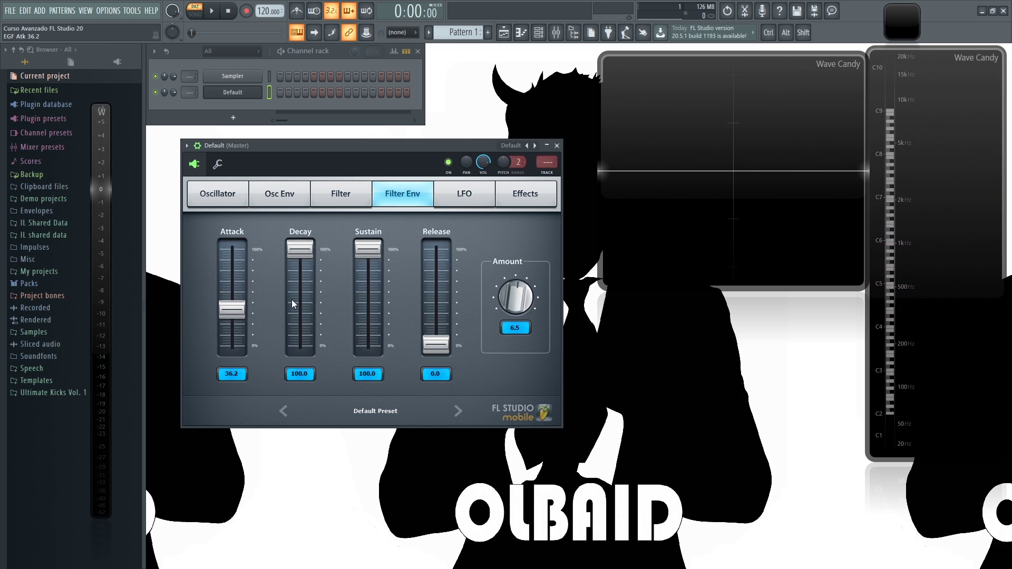
left_click_drag(368, 248, 368, 344)
left_click_drag(299, 248, 300, 261)
left_click_drag(435, 344, 436, 315)
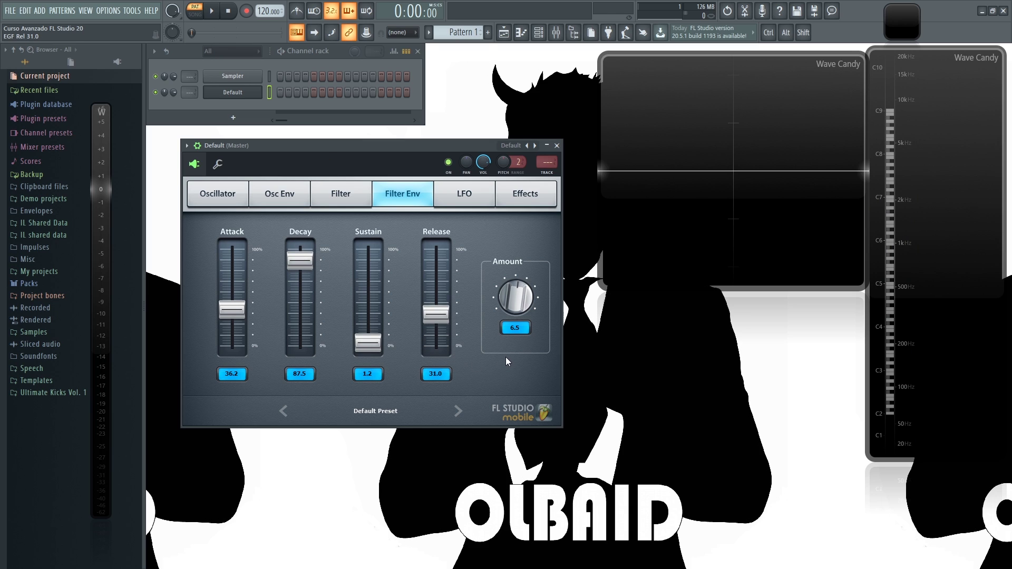
key("e")
key("c")
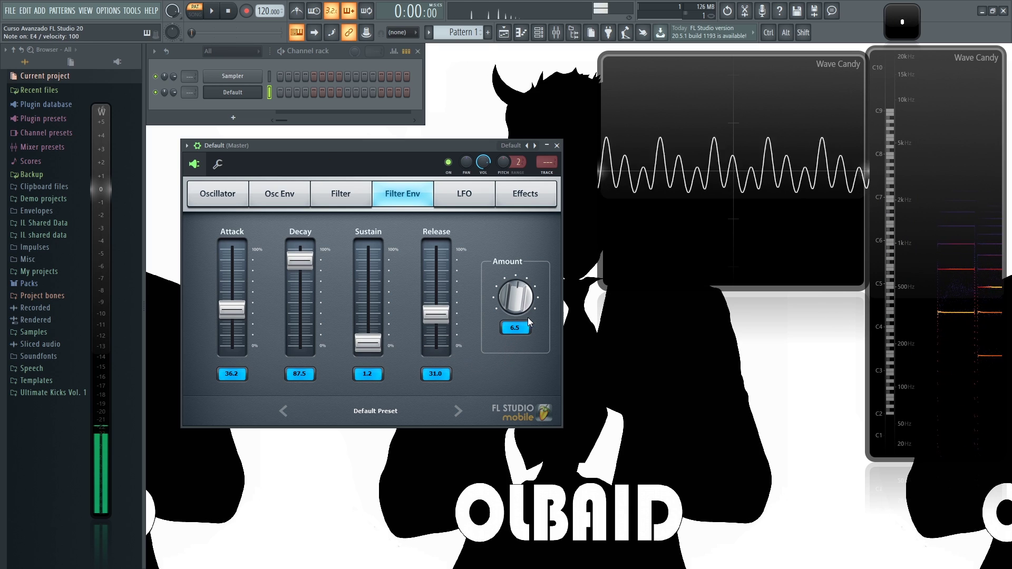
- Audition different filter envelope Amount values such as 18.0, -48.0, -100.0 and -53.5 while playing notes
mouse_move(521, 305)
left_mouse_down()
mouse_move(521, 317)
mouse_move(521, 295)
mouse_move(521, 314)
left_mouse_up()
key("c")
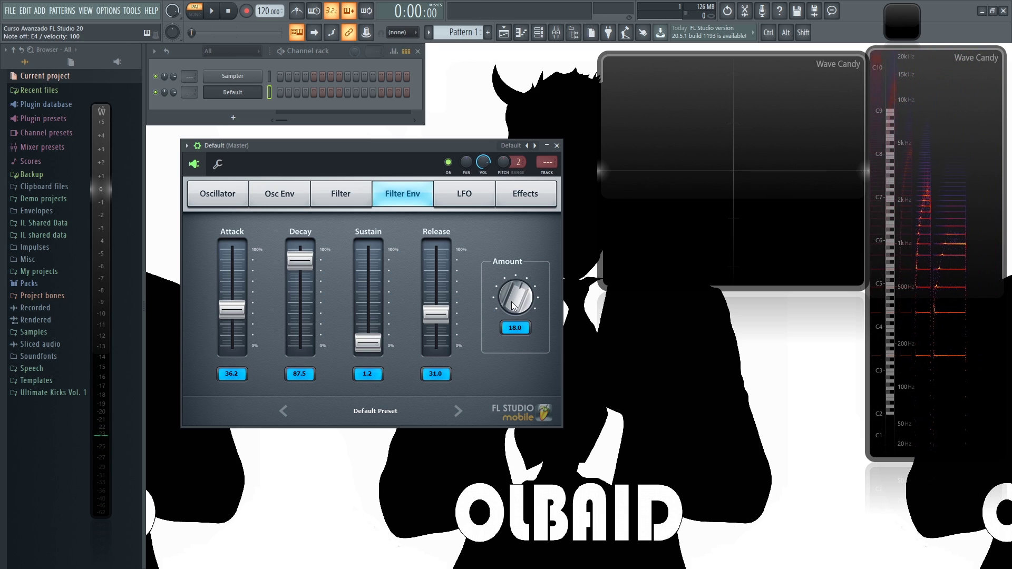
mouse_move(514, 306)
left_mouse_down()
mouse_move(513, 327)
mouse_move(514, 290)
left_mouse_up()
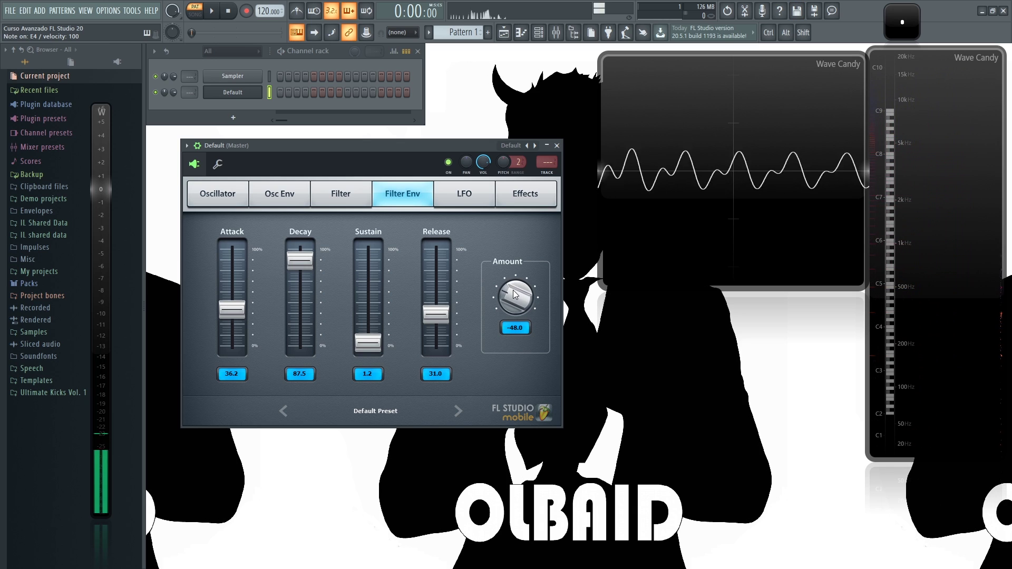
scroll(513, 290, "down", 5)
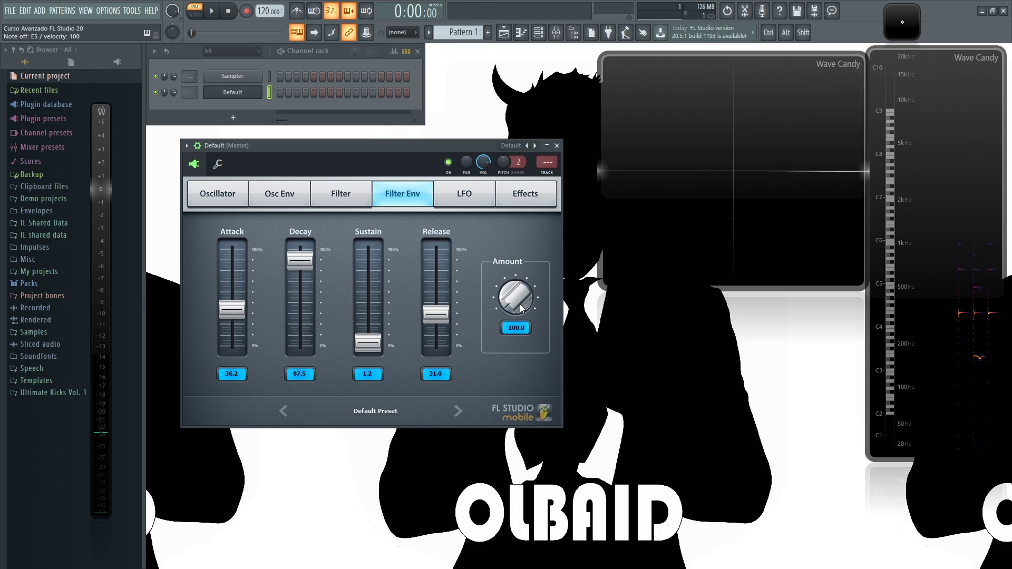
mouse_move(521, 308)
left_mouse_down()
mouse_move(521, 275)
mouse_move(520, 297)
left_mouse_up()
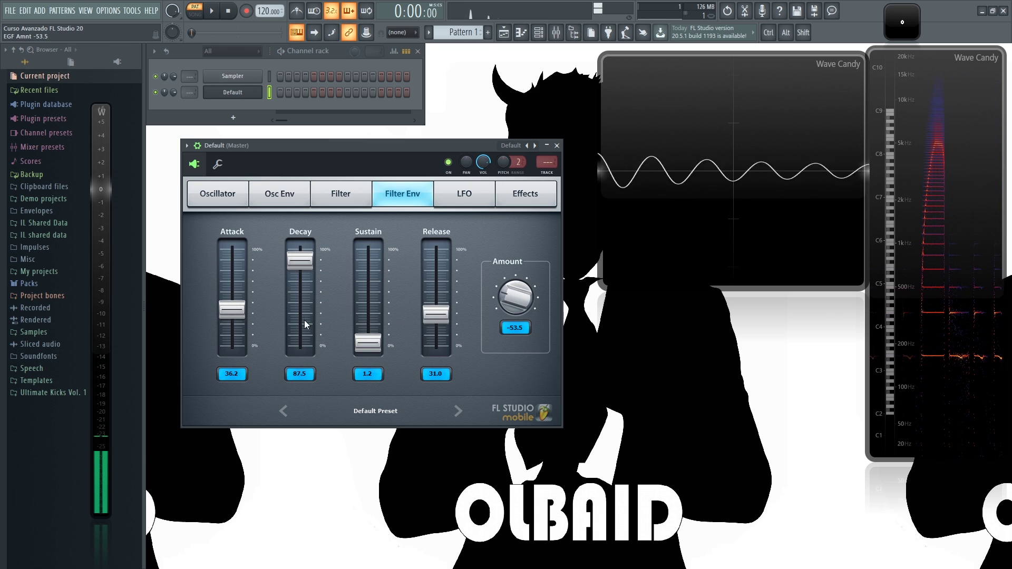
- Set the filter envelope's Attack to 0.0, Sustain to 95.5, Decay to 1.3 and Release to 65.8, with Amount at 85.0
left_click_drag(220, 310, 220, 346)
left_click_drag(368, 342, 368, 253)
left_click_drag(300, 260, 300, 344)
left_click_drag(446, 318, 445, 286)
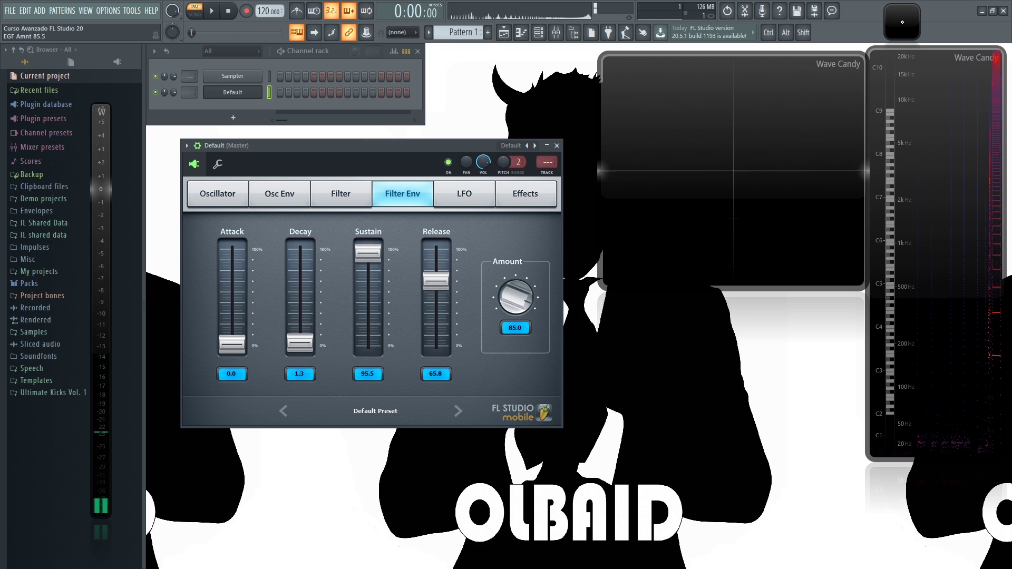
- Review the Filter and LFO pages, and set the filter envelope's Decay to 99.3, Sustain to 100.0, Release to 0.0 and Amount to 1.5
left_click(345, 196)
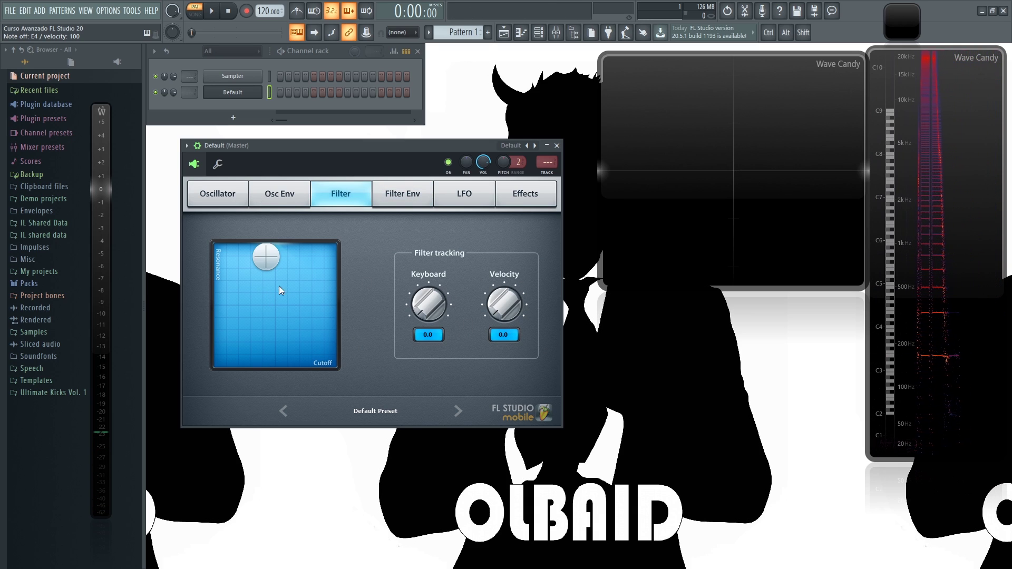
left_click(459, 195)
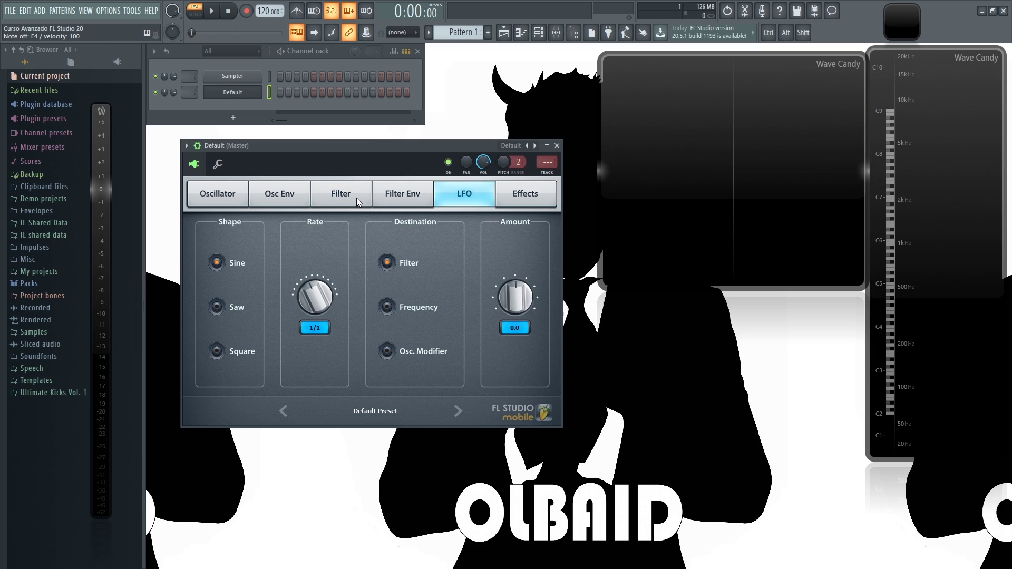
left_click(389, 202)
left_click_drag(300, 336, 300, 250)
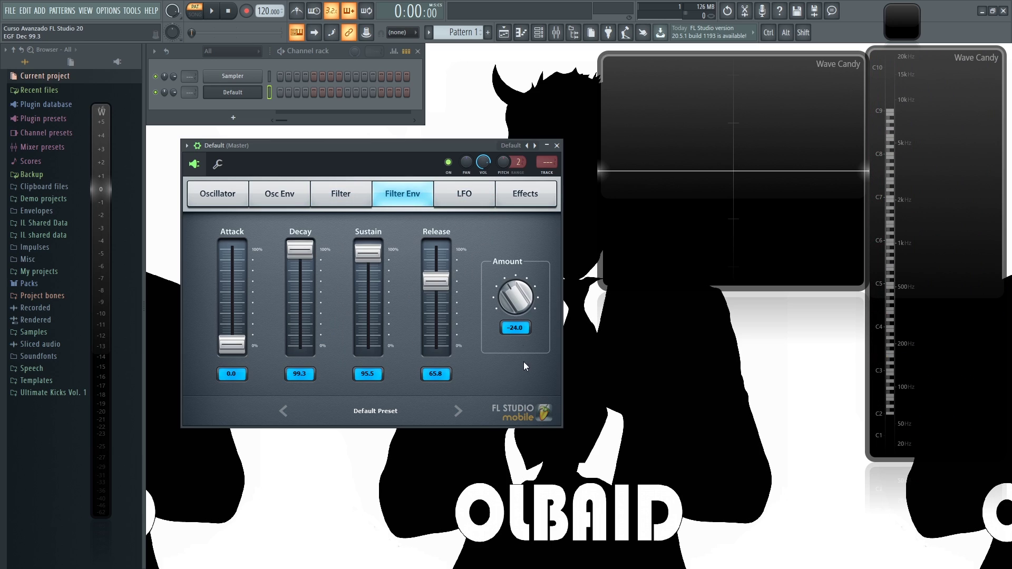
left_click_drag(516, 297, 515, 279)
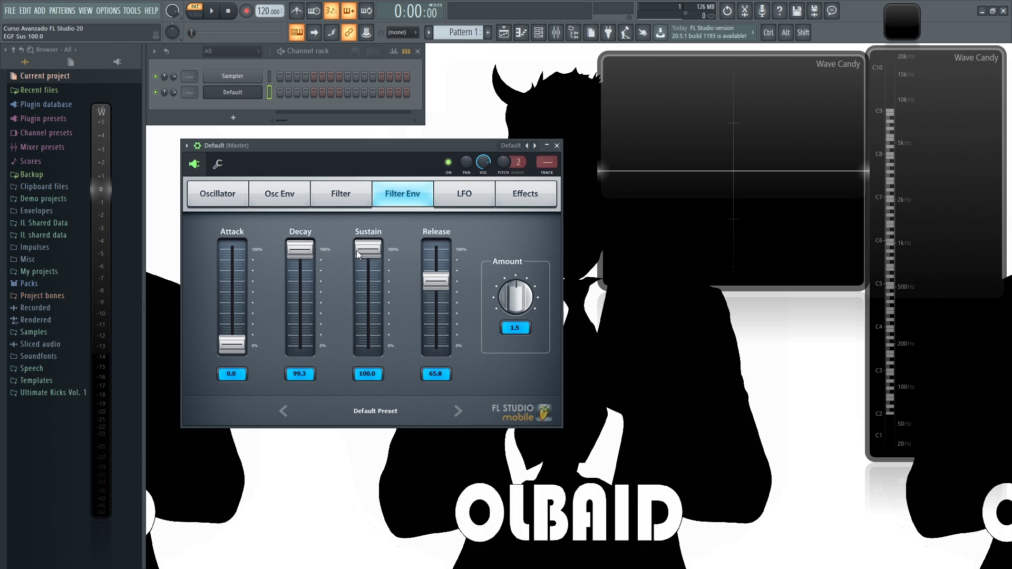
left_click_drag(439, 280, 440, 348)
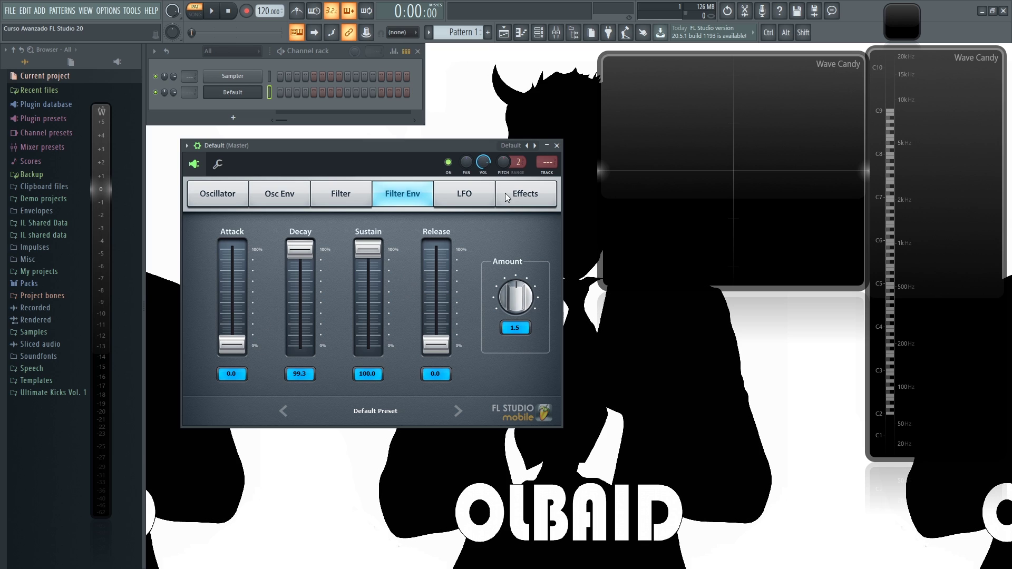
- On the Filter page, move the filter point to a cutoff of 53.4 with high resonance
left_click(329, 199)
left_click_drag(263, 304, 276, 261)
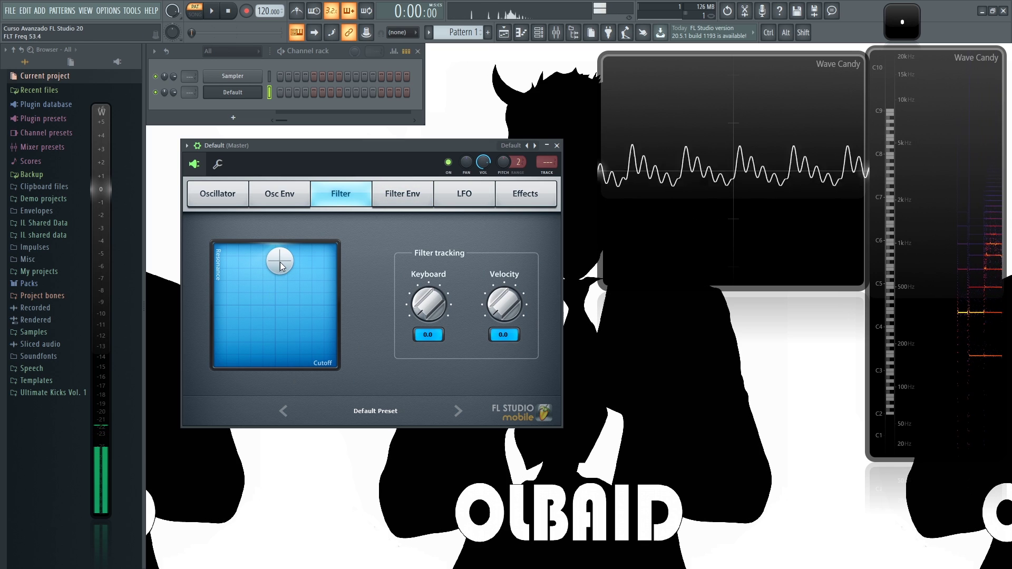
- Open the LFO page and switch the shape to Saw, Square and back to Sine
left_click(455, 195)
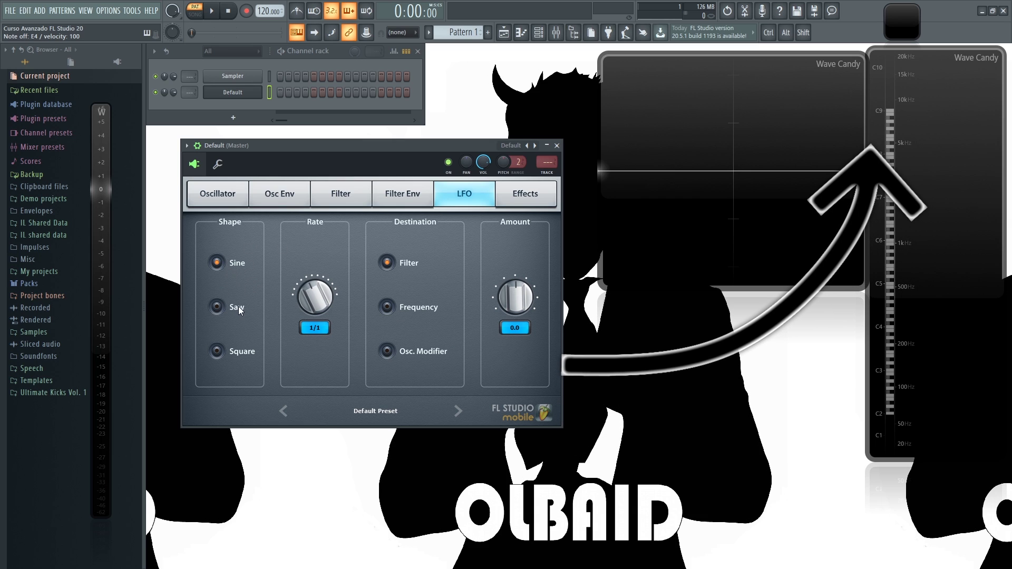
left_click(218, 308)
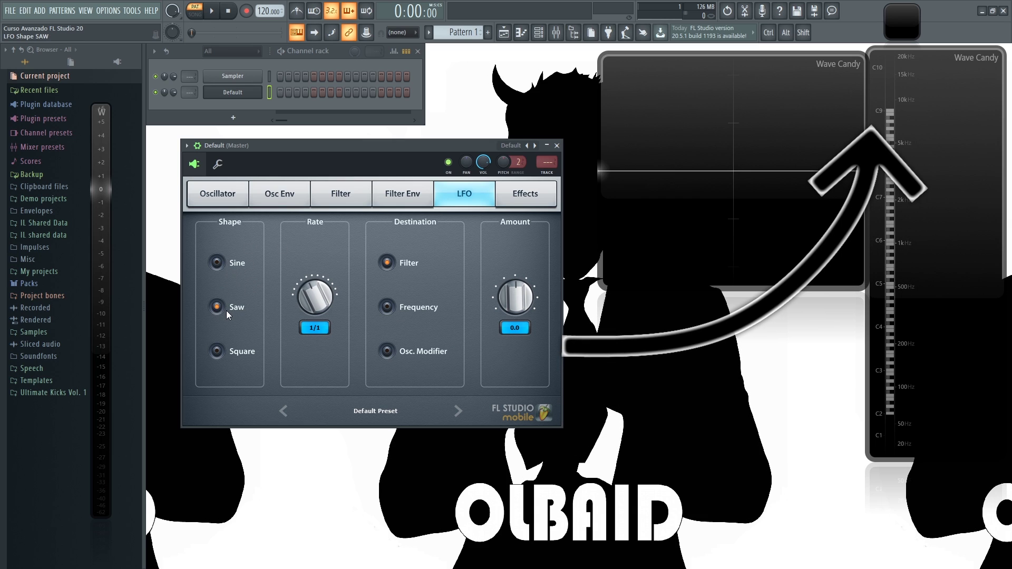
left_click(217, 351)
left_click(219, 263)
- Try LFO rates such as 3/8 and 16 bars, and set the rate to 8/1
left_click_drag(328, 305, 317, 307)
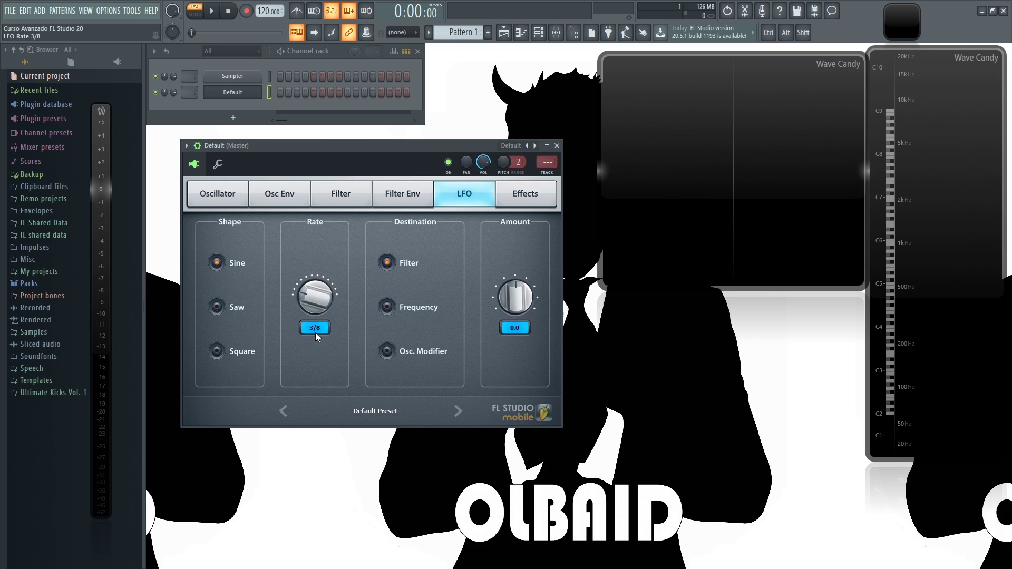
left_click_drag(317, 307, 316, 289)
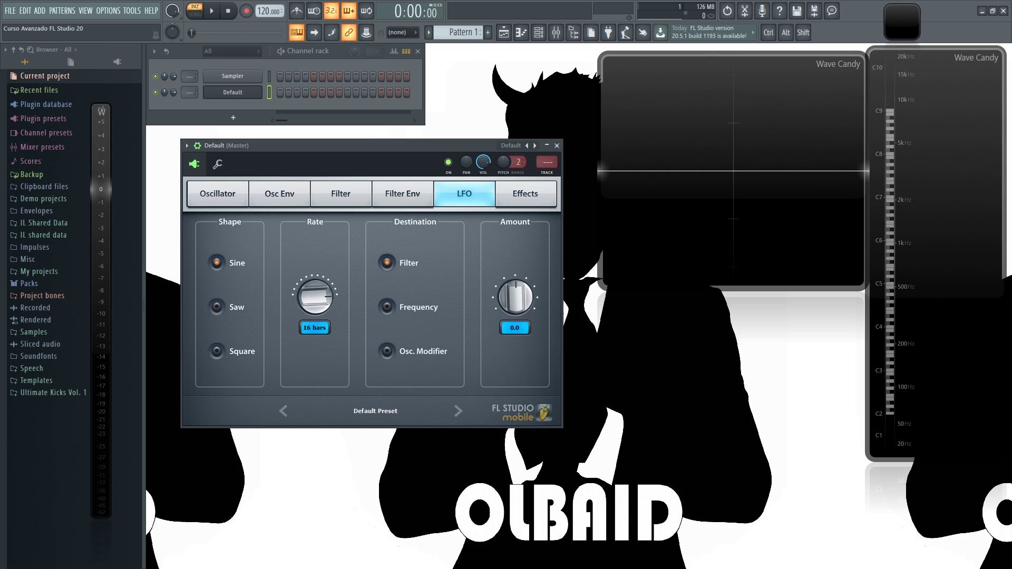
left_click_drag(315, 297, 315, 288)
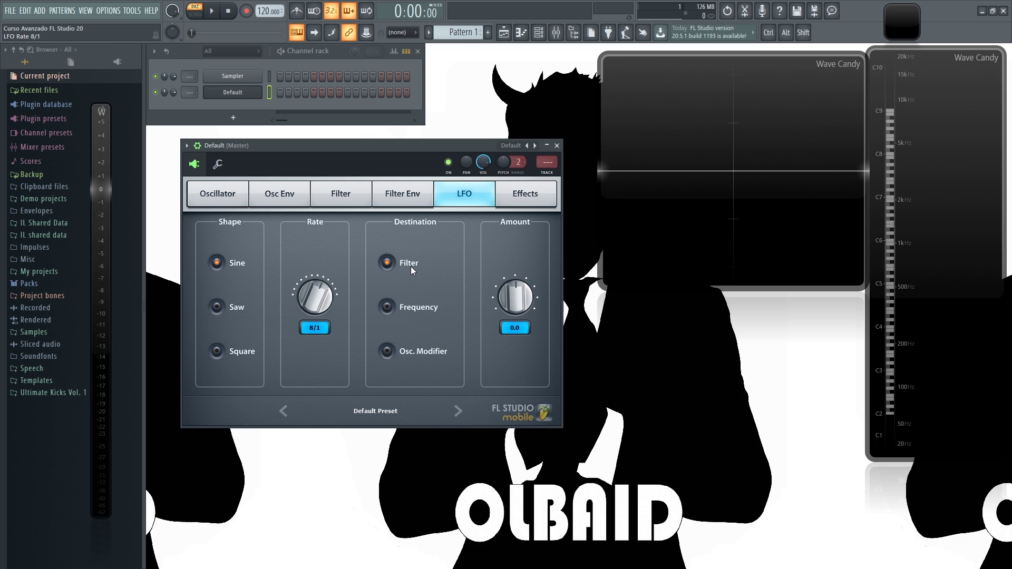
- Play notes while switching the LFO destination to Frequency and Osc. Modifier, and open the Oscillator page
key("c")
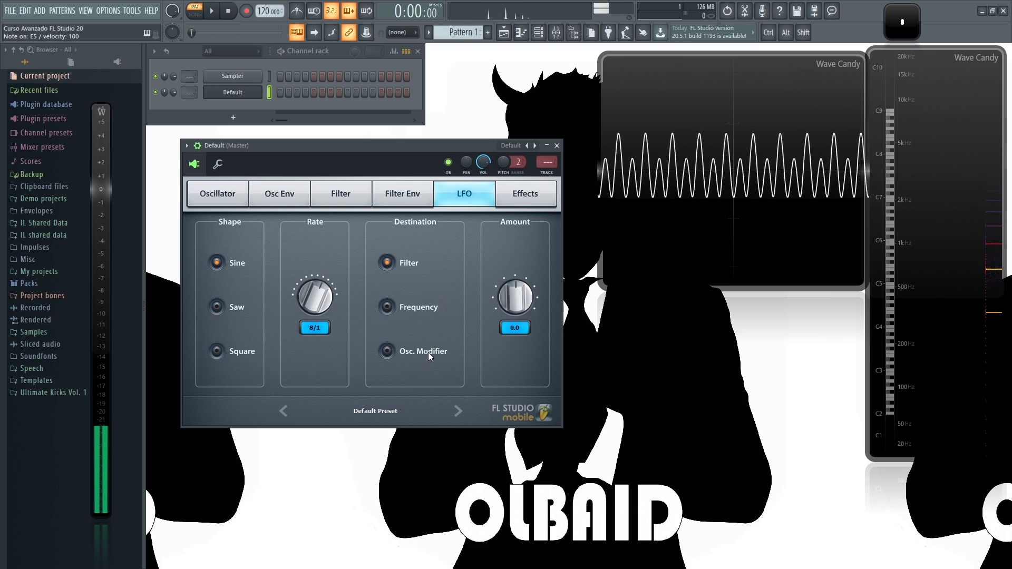
left_click(386, 307)
key("c")
left_click(387, 352)
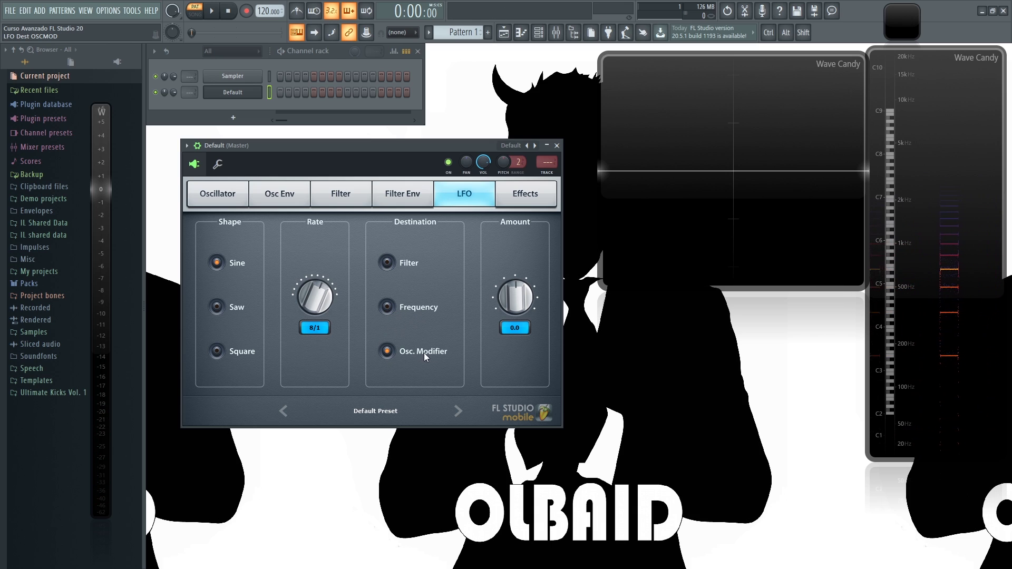
left_click(231, 195)
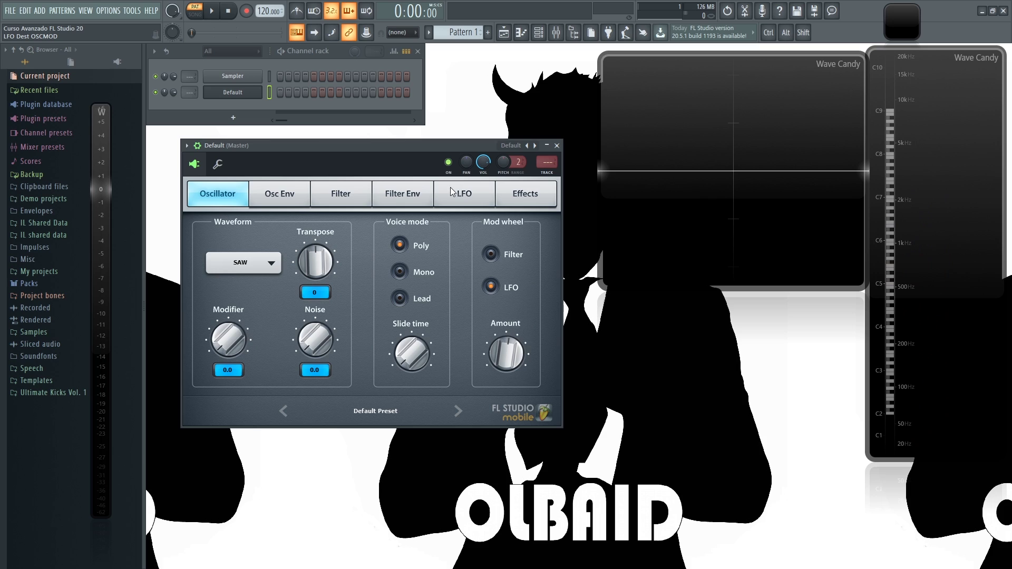
- On the LFO page, target the Filter destination, set the rate to 1/2, and try amounts of 100.0 and 44.0 while playing notes
left_click(477, 192)
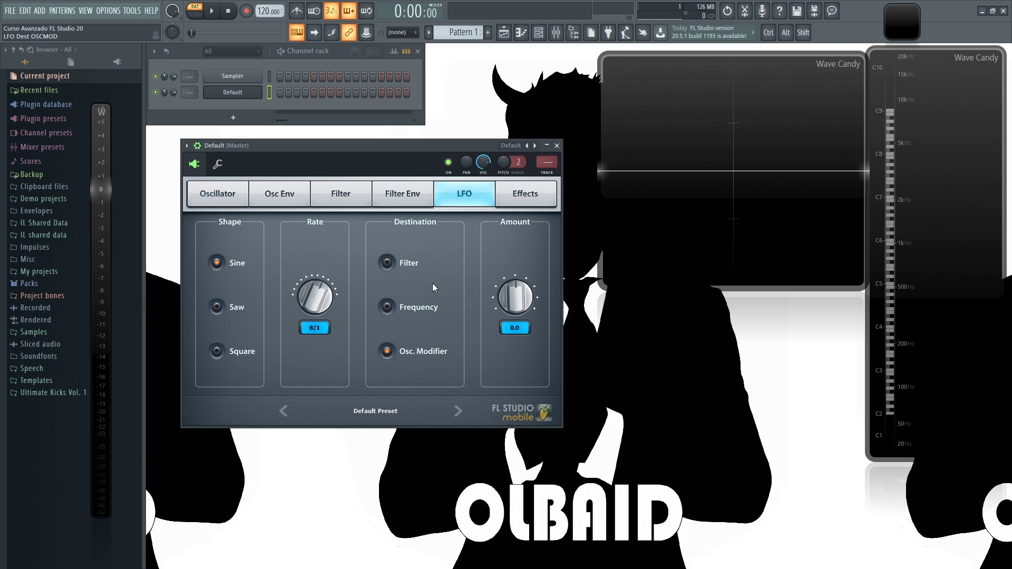
mouse_move(515, 296)
left_mouse_down()
mouse_move(514, 264)
mouse_move(514, 296)
left_mouse_up()
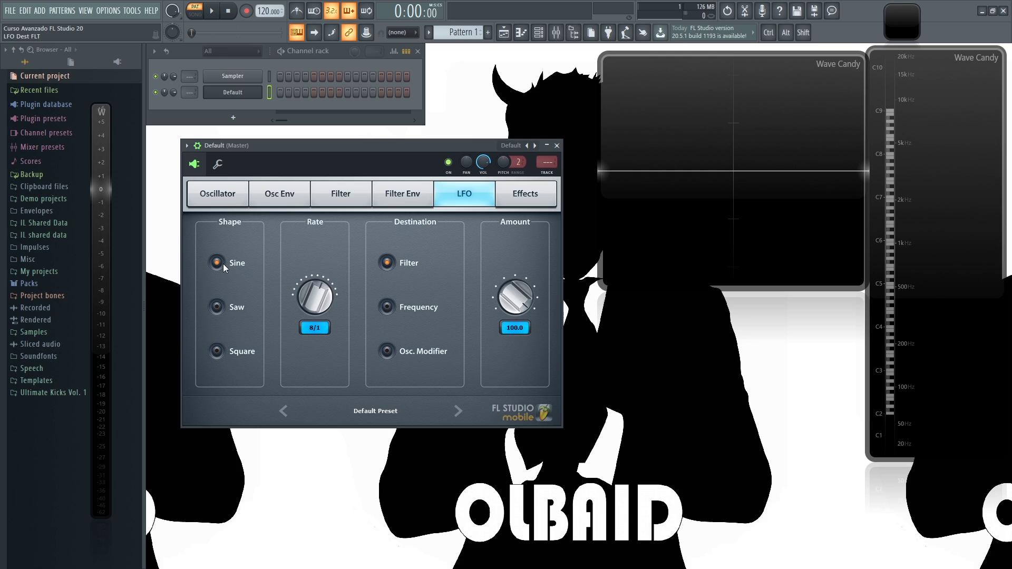
left_click_drag(315, 297, 315, 322)
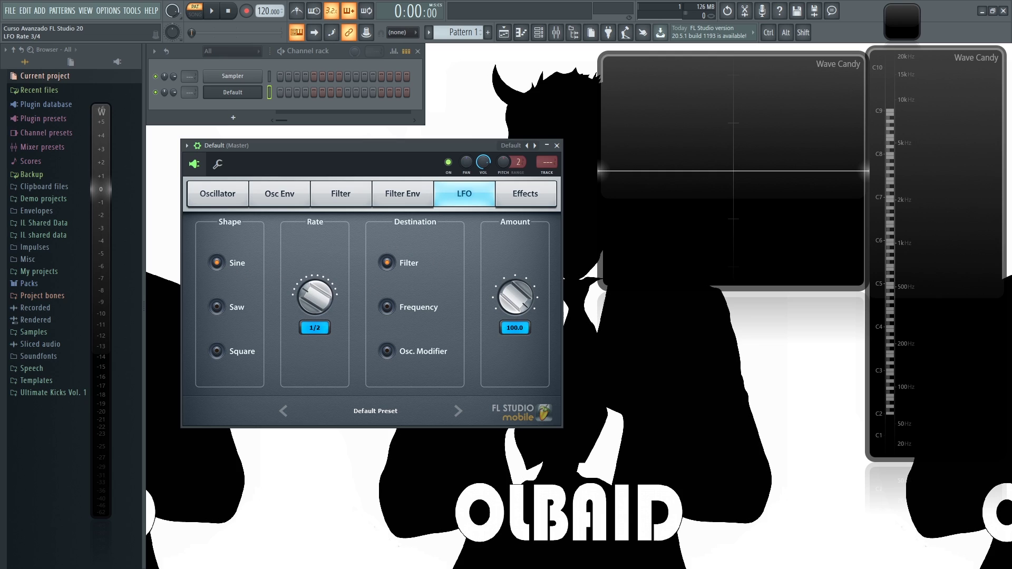
left_click_drag(515, 297, 524, 317)
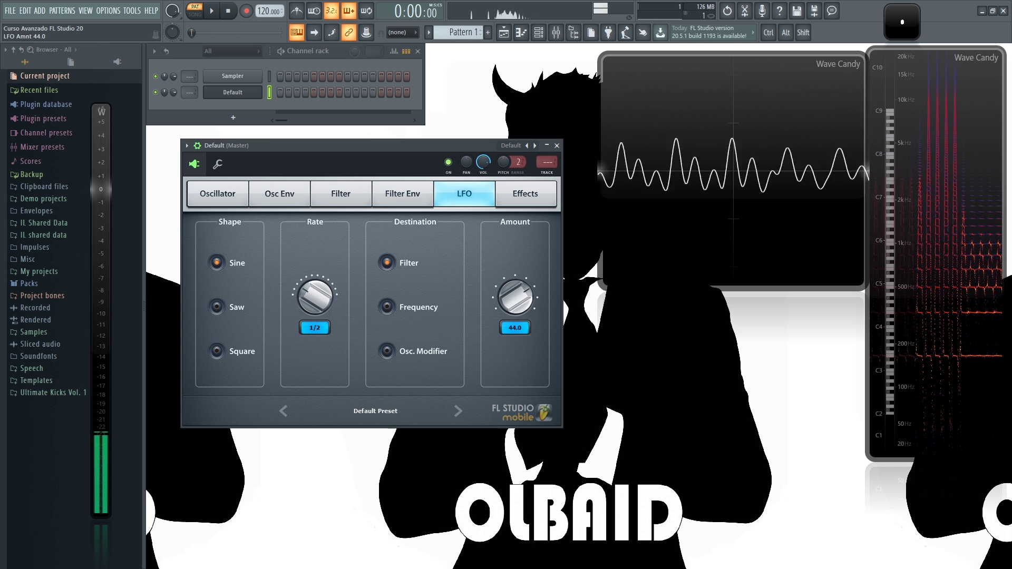
- Audition the Frequency LFO destination with played notes and set the amount to 51.5
left_click(387, 308)
key("c")
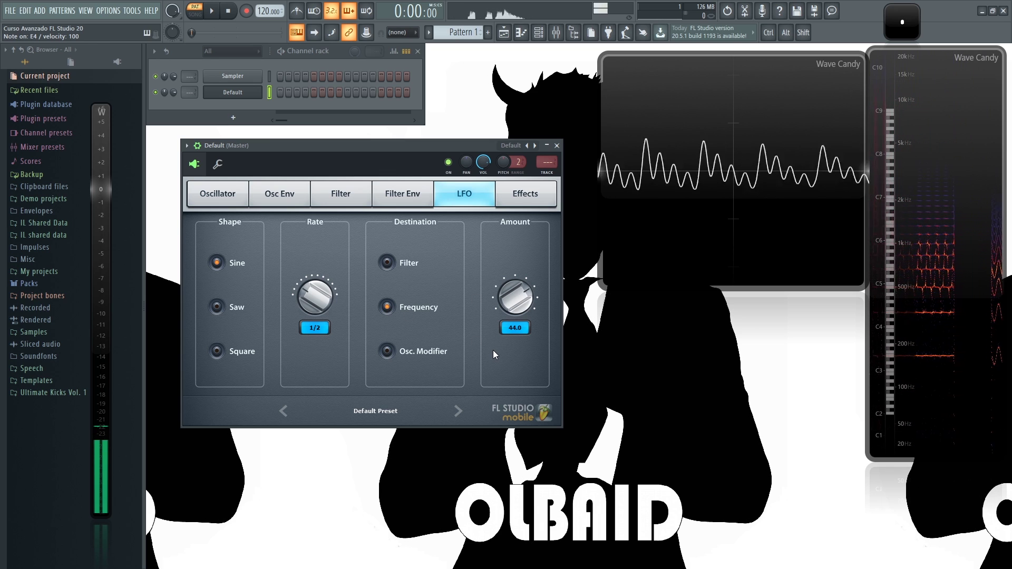
mouse_move(515, 297)
left_mouse_down()
mouse_move(515, 274)
mouse_move(515, 295)
left_mouse_up()
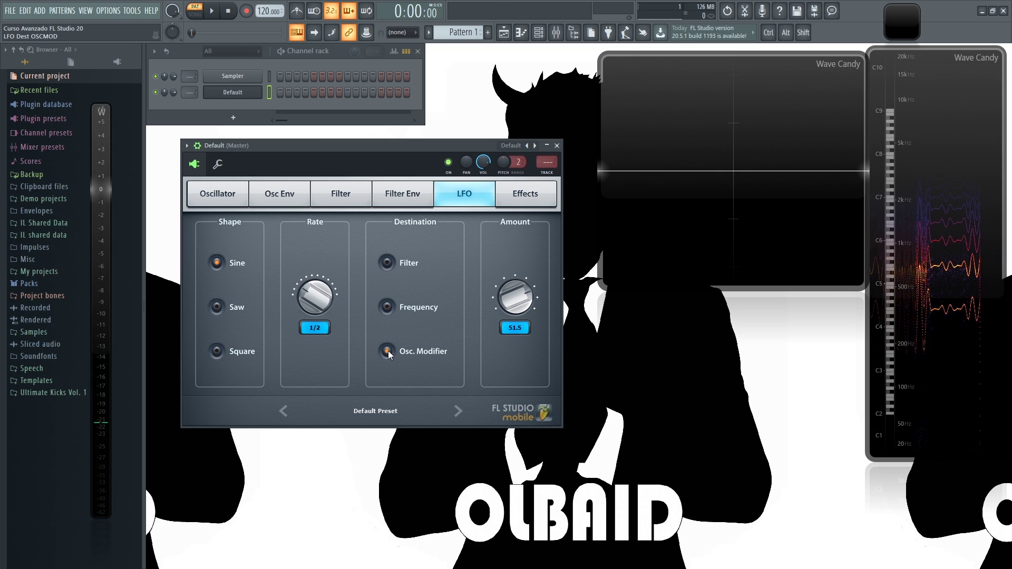
- Play notes with the Osc. Modifier destination, try an amount of 100.0, set the rate to 2/1 and lower the amount to 1.0
key("c")
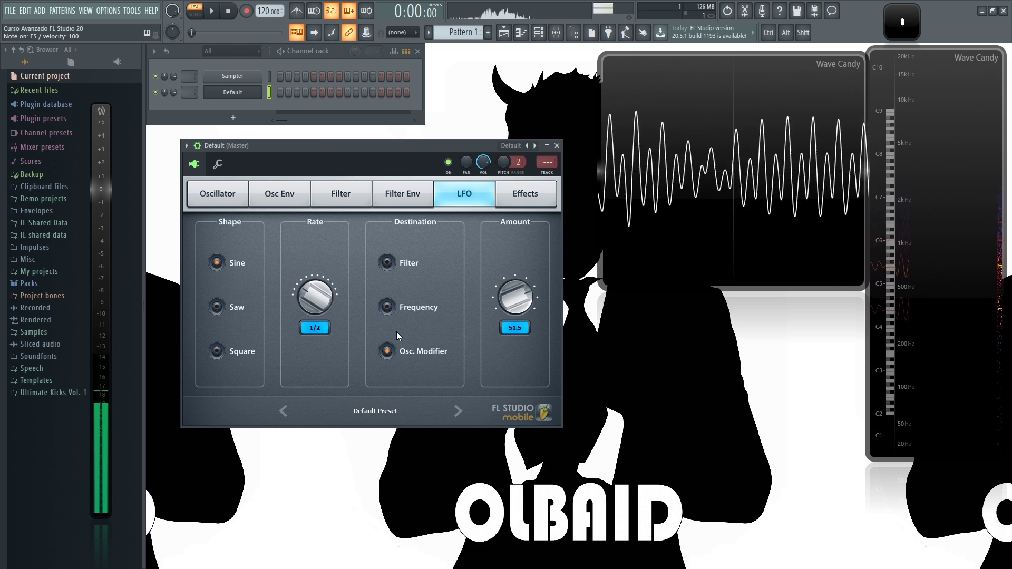
left_click_drag(515, 298, 515, 277)
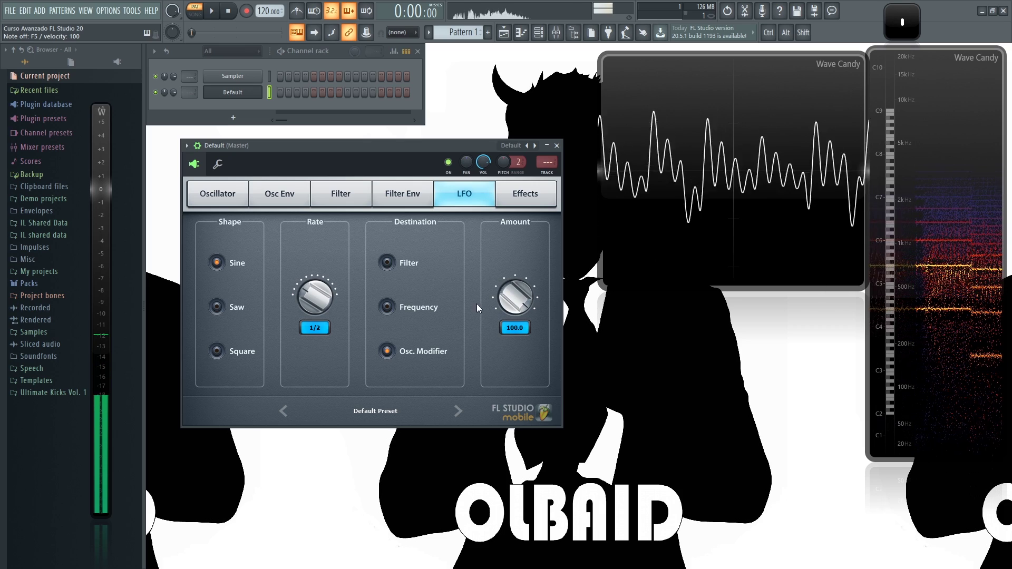
left_click_drag(315, 296, 315, 292)
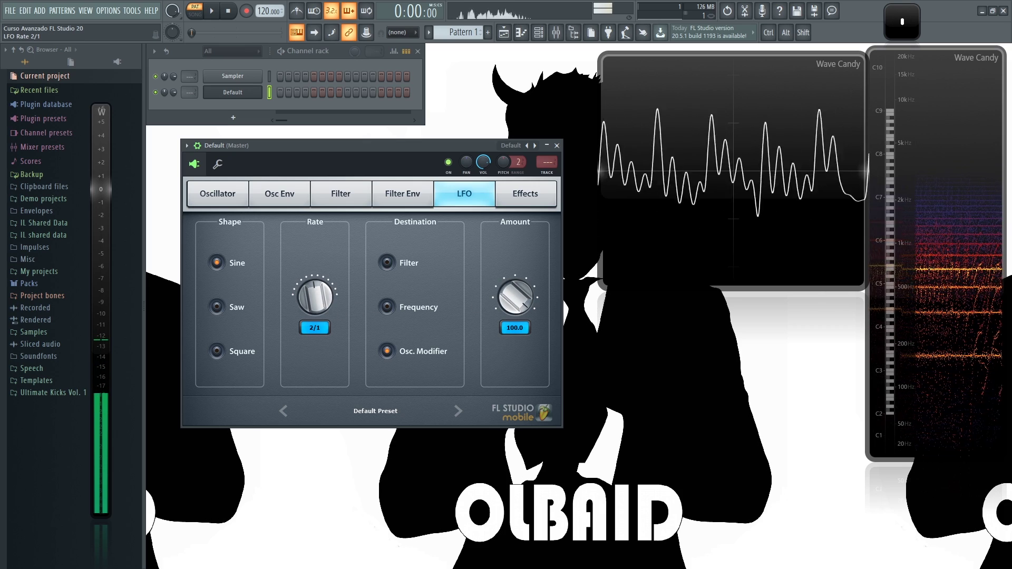
left_click_drag(515, 298, 515, 340)
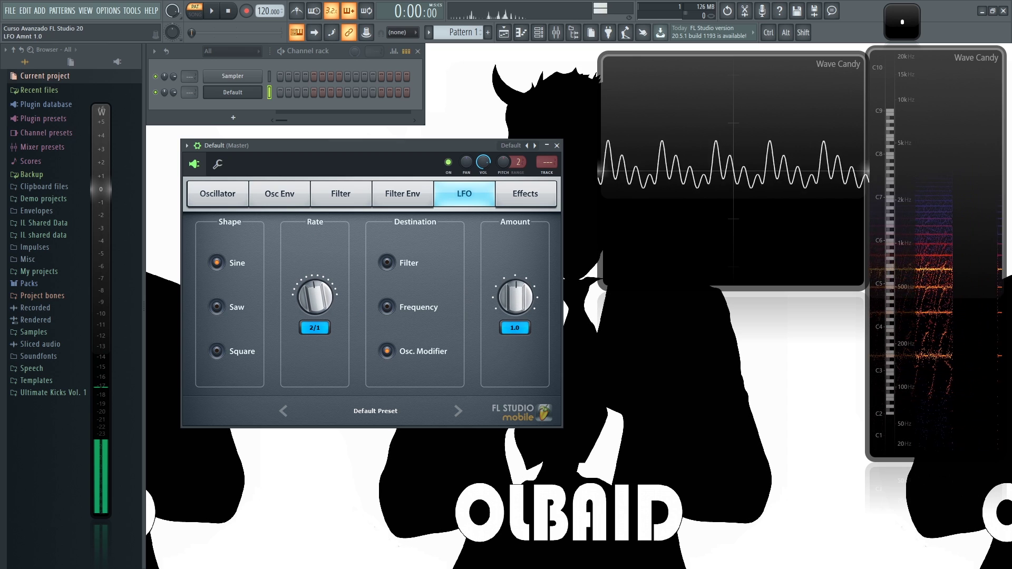
- Set the modifier on the Oscillator page to 0.5 and return to the LFO page
left_click(217, 195)
left_click_drag(229, 339, 228, 409)
left_click(449, 195)
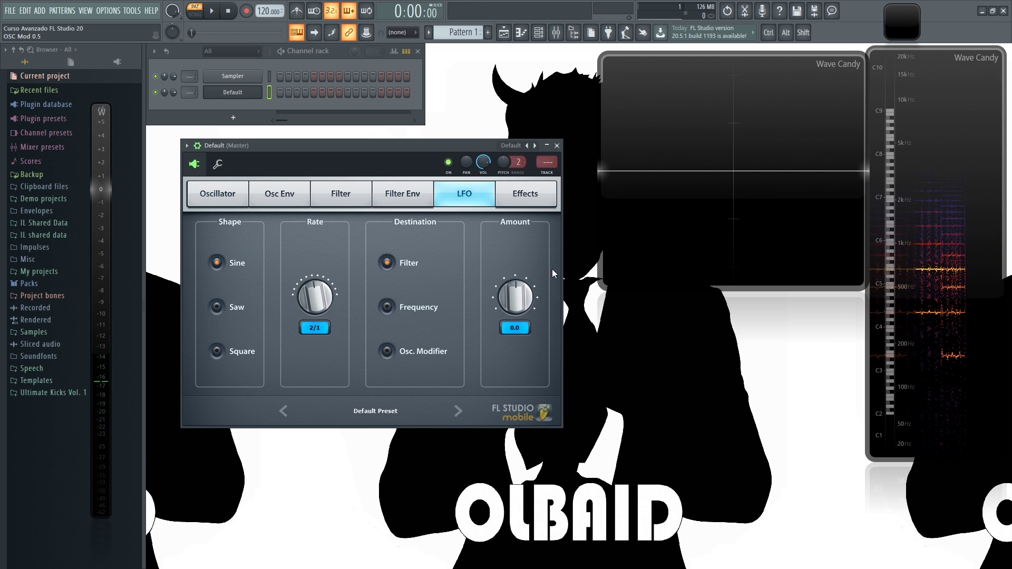
- Raise the LFO amount to 73.0 on the Osc. Modifier destination and audition the Saw and Square shapes
left_click_drag(515, 297, 515, 261)
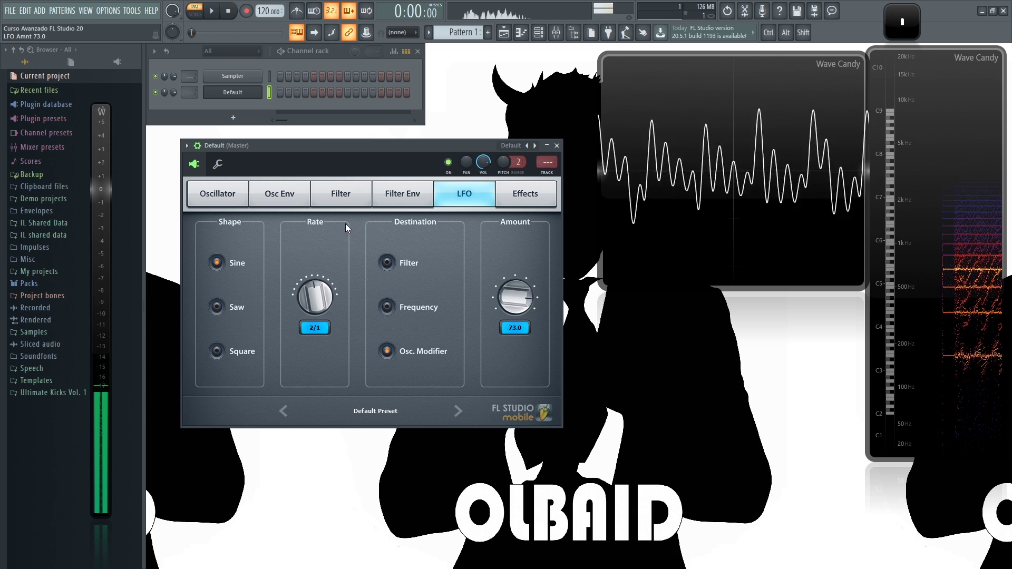
left_click(224, 308)
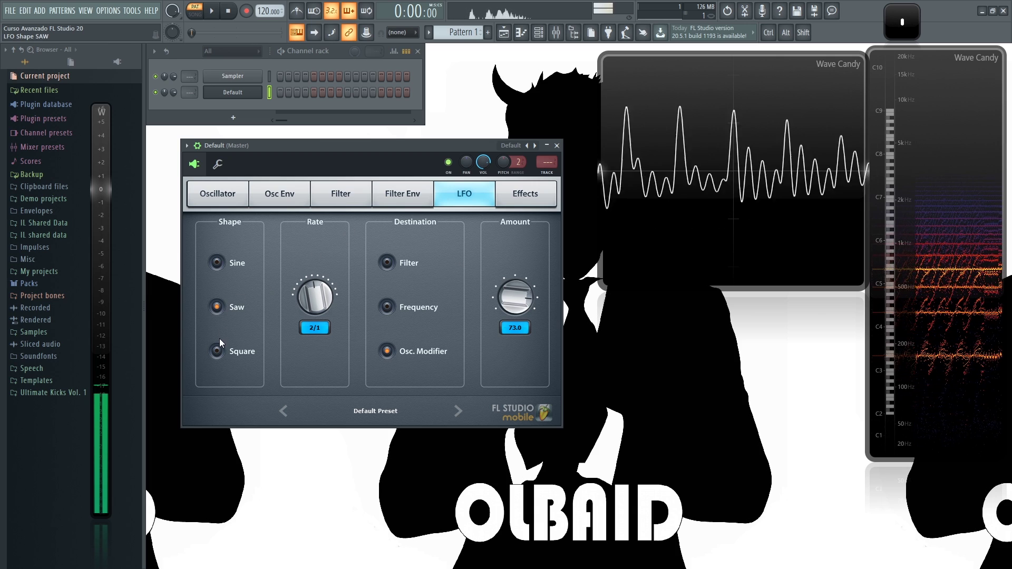
left_click(216, 351)
- Move the filter point to maximum cutoff with a resonance of 90.2, and lower the LFO amount to 13.5
left_click(341, 195)
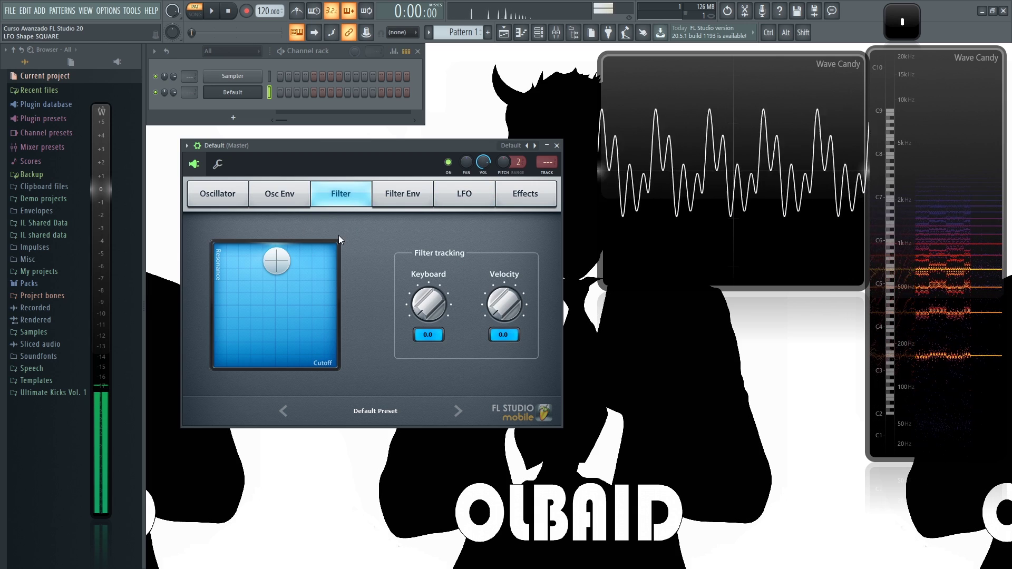
left_click(461, 193)
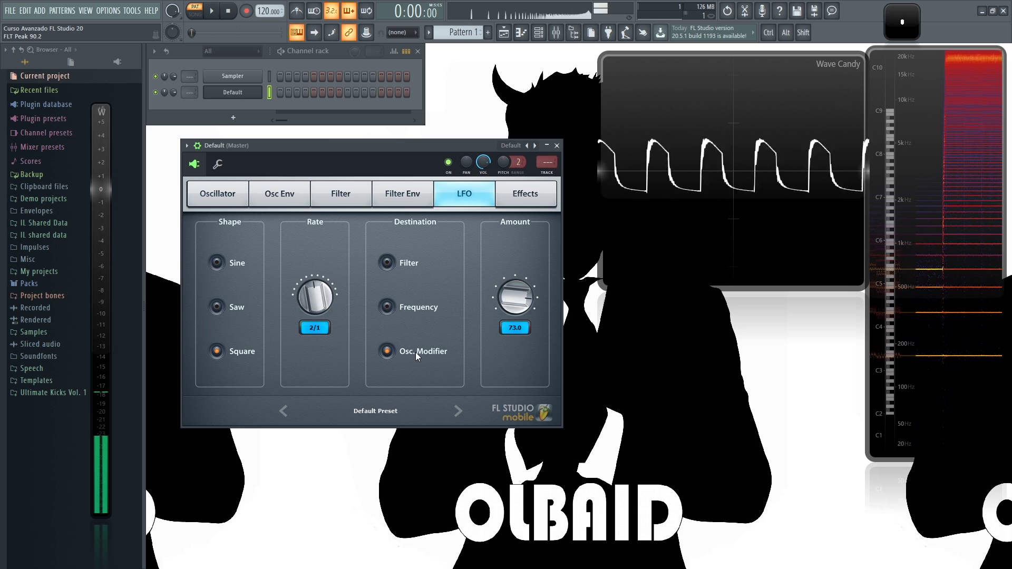
left_click_drag(515, 297, 515, 350)
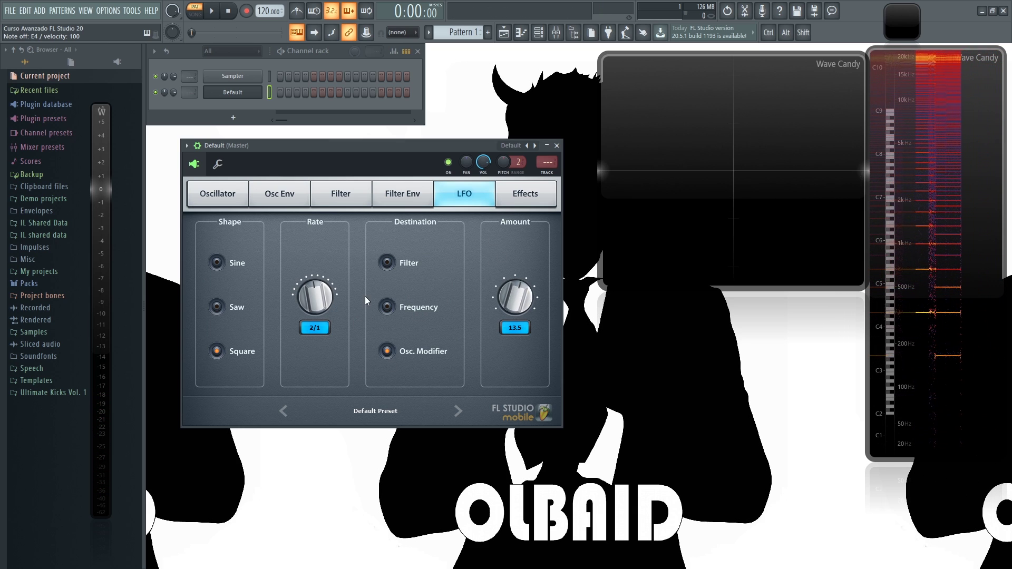
- Set the LFO shape to Sine with an amount of -1.0, and move the filter point to maximum cutoff with minimum resonance
left_click(217, 262)
left_click_drag(515, 297, 515, 316)
left_click(317, 193)
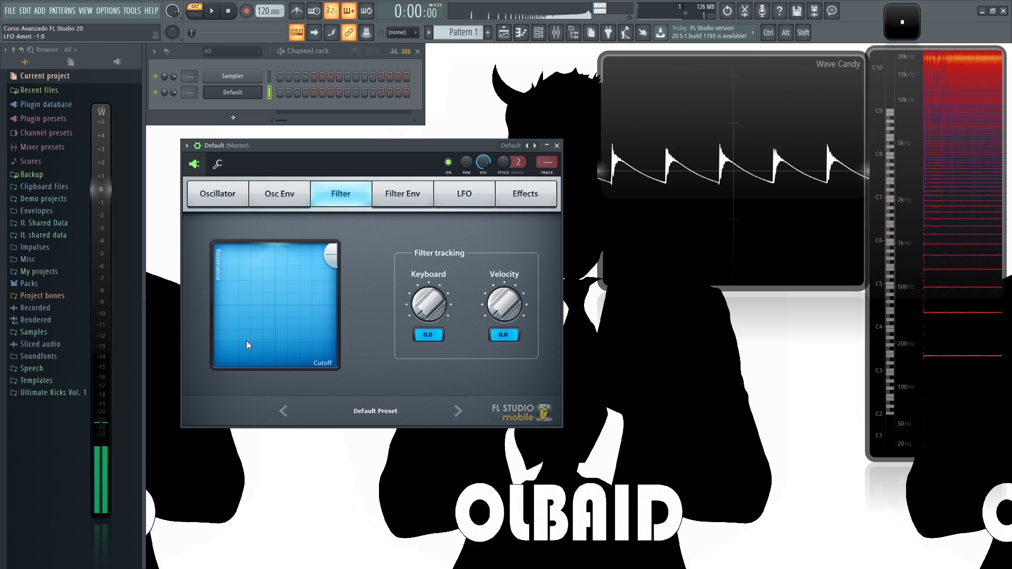
left_click_drag(246, 341, 333, 382)
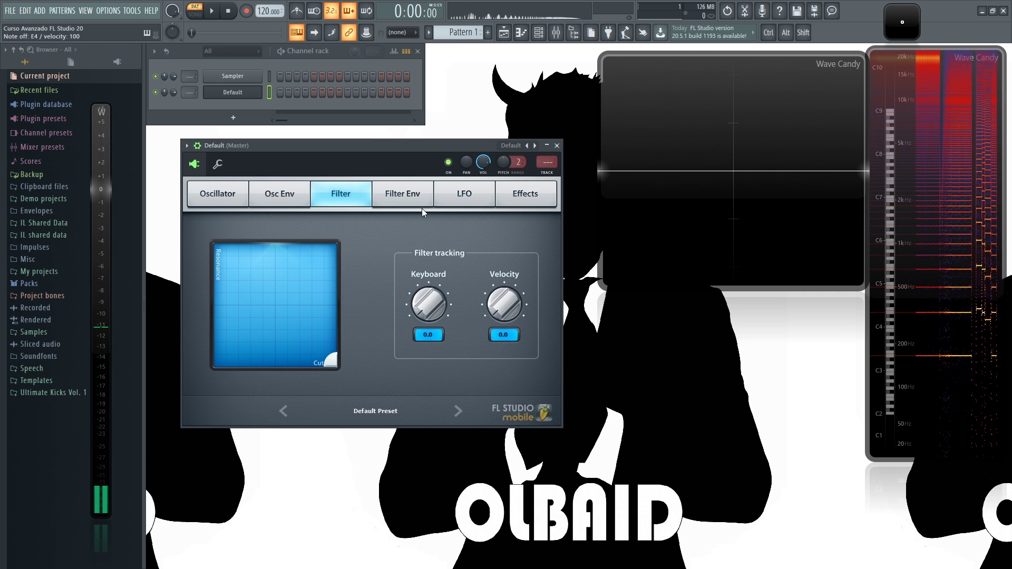
- Open the Effects page and look through the Chorus, Phaser and Distortion sections, returning to Delay
left_click(466, 194)
left_click(529, 201)
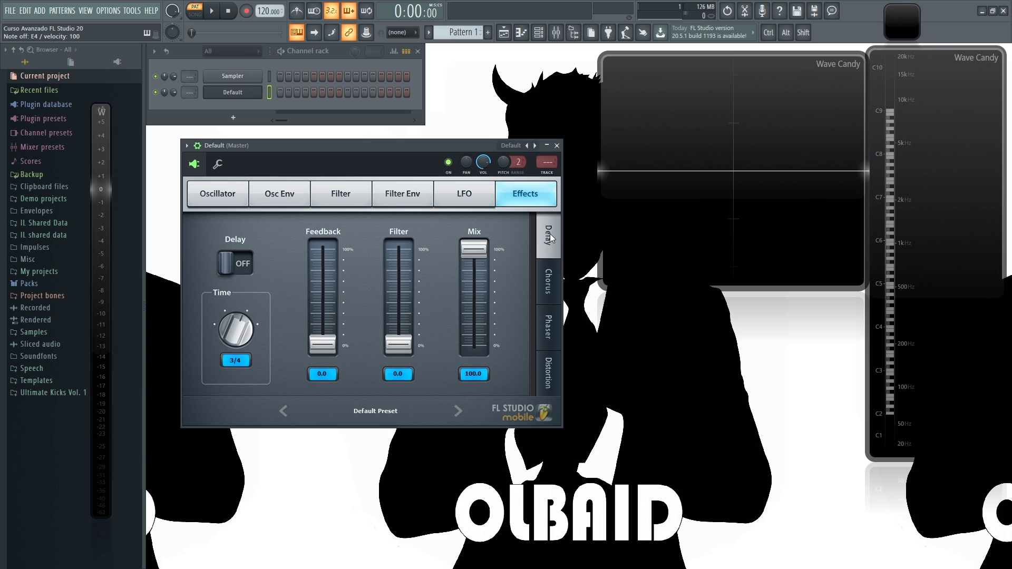
left_click(549, 280)
left_click(549, 329)
left_click(550, 348)
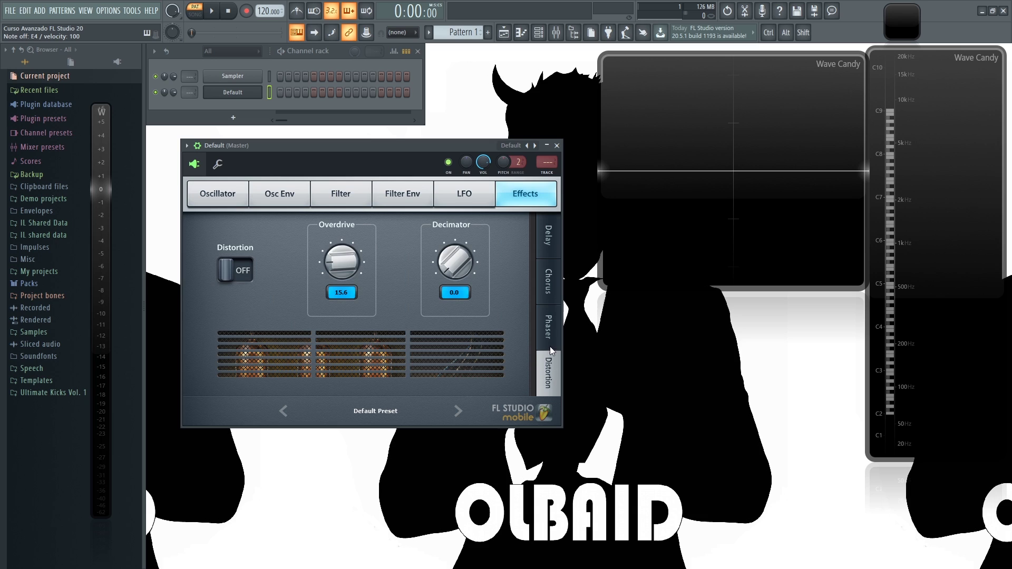
left_click(553, 235)
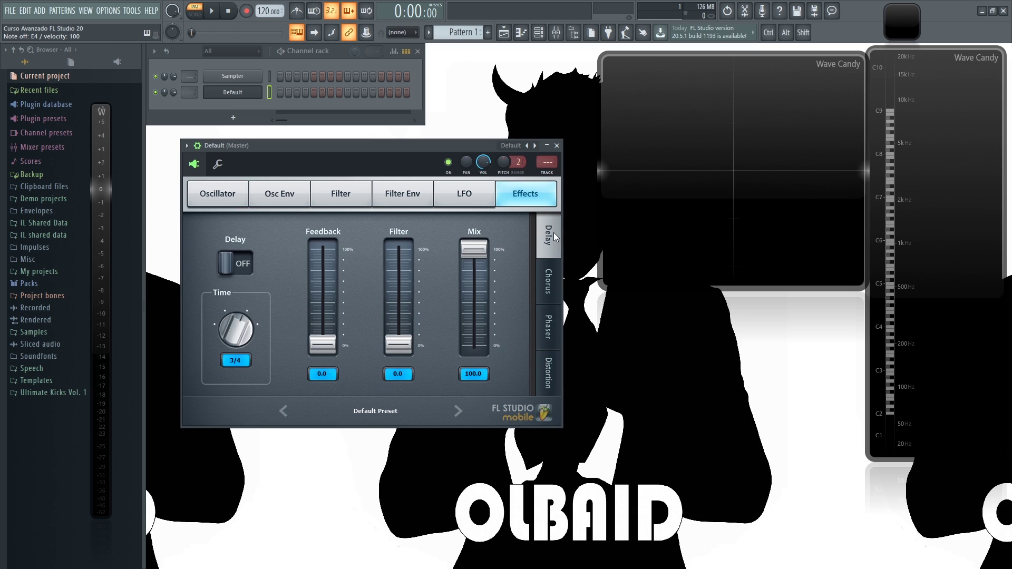
- Turn on the Delay effect and audition feedback values of 39.2 and 100.0 with played notes
left_click(241, 264)
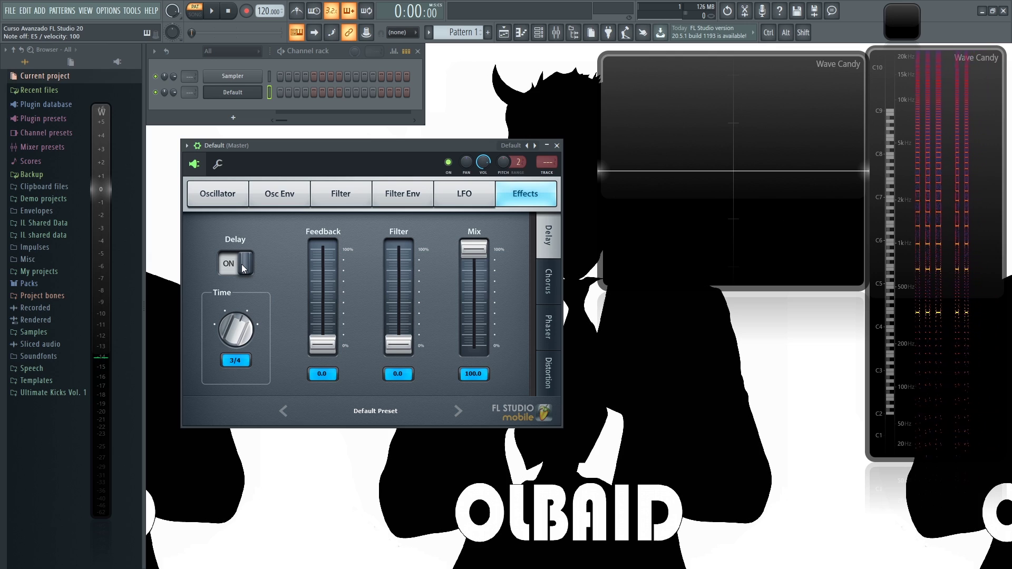
mouse_move(323, 349)
left_mouse_down()
mouse_move(323, 292)
mouse_move(322, 348)
left_mouse_up()
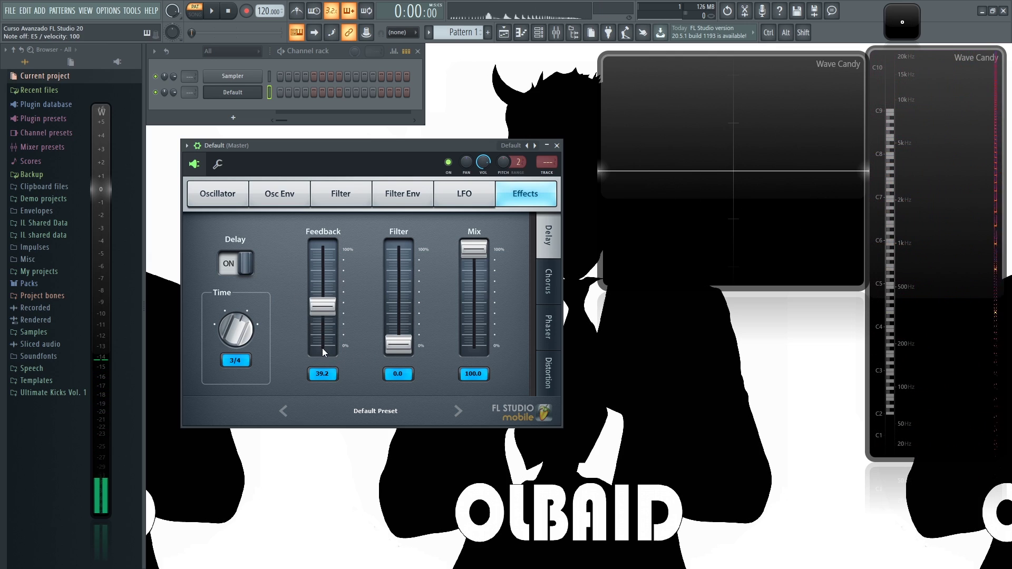
left_click_drag(319, 315, 325, 300)
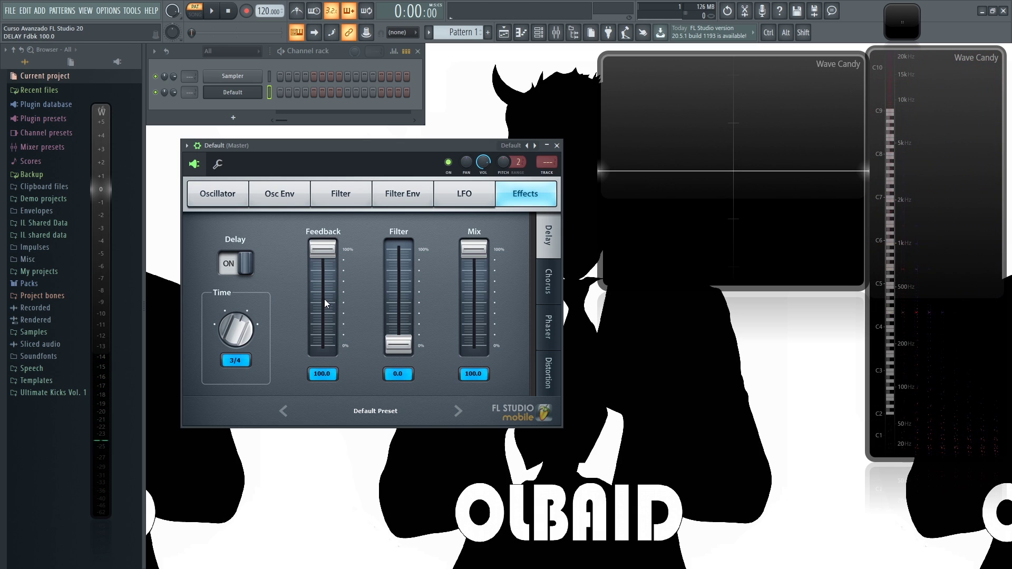
key("c")
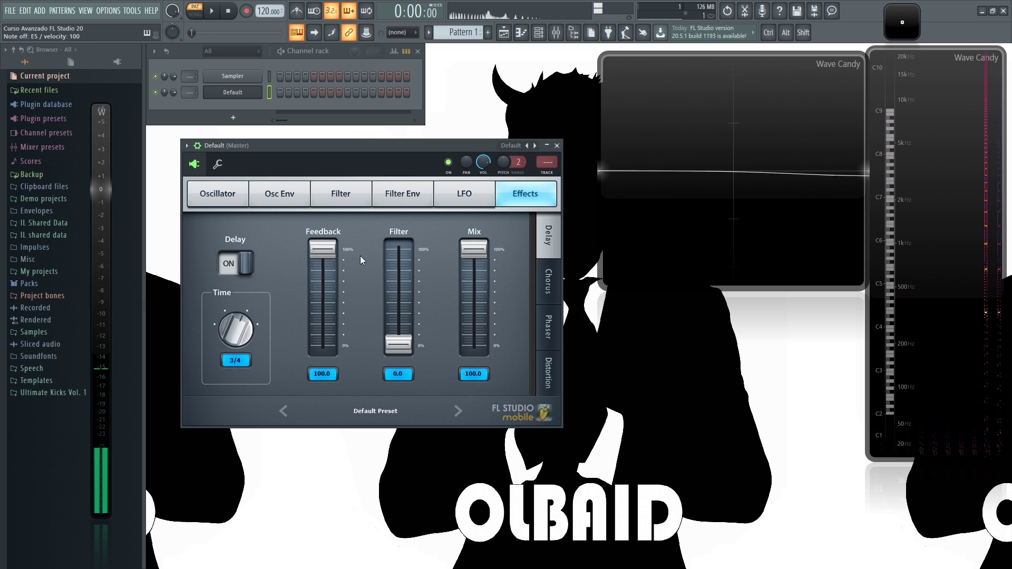
- Audition the delay filter at 100.0 with played notes and lower it to 18.8
left_click_drag(403, 345, 403, 247)
key("c")
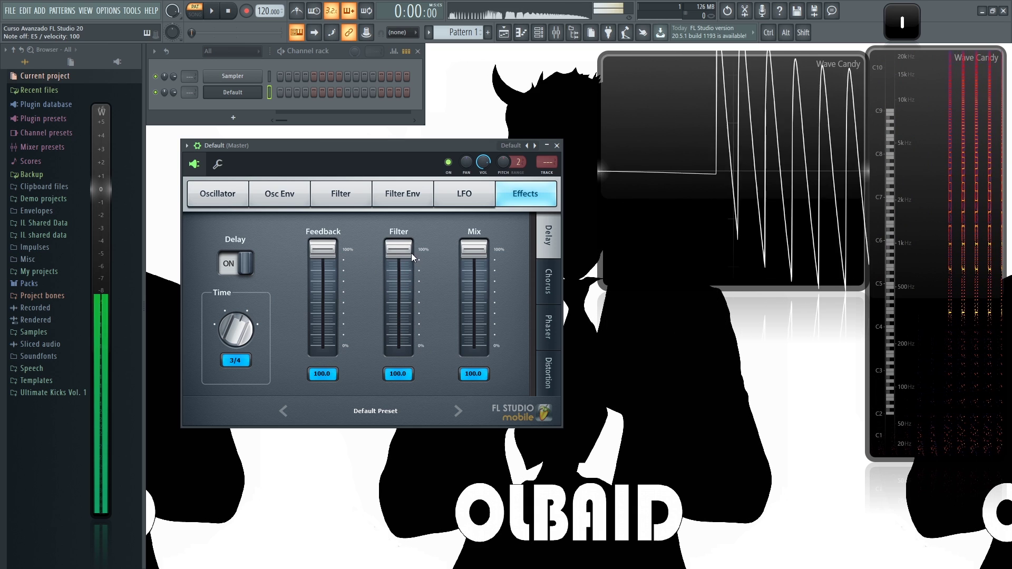
left_click_drag(412, 253, 399, 327)
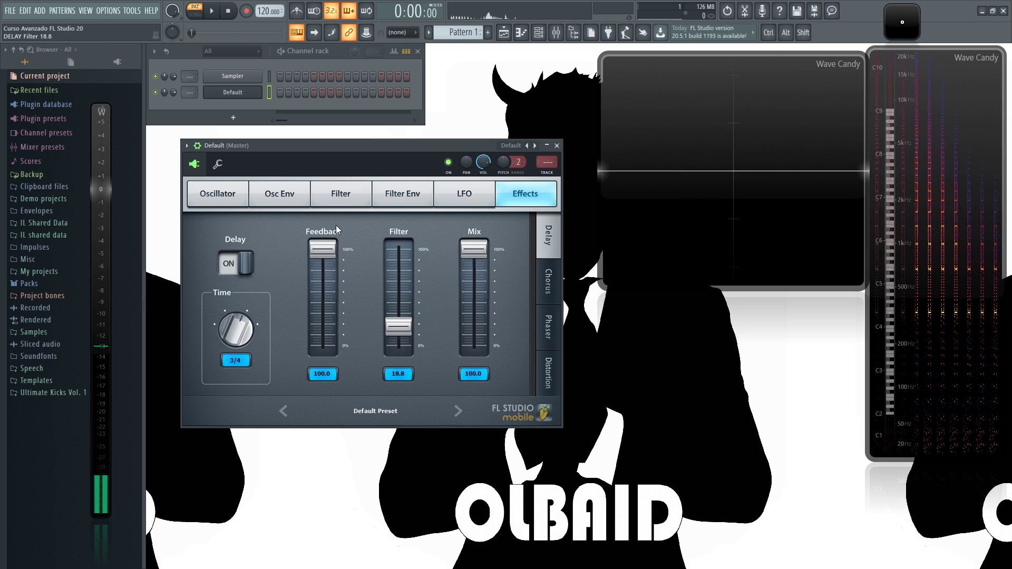
- Lower the delay feedback to 31.8 and, after trying mix values of 4.8 and 56.0, set the mix to 47.5
scroll(352, 258, "down", 10)
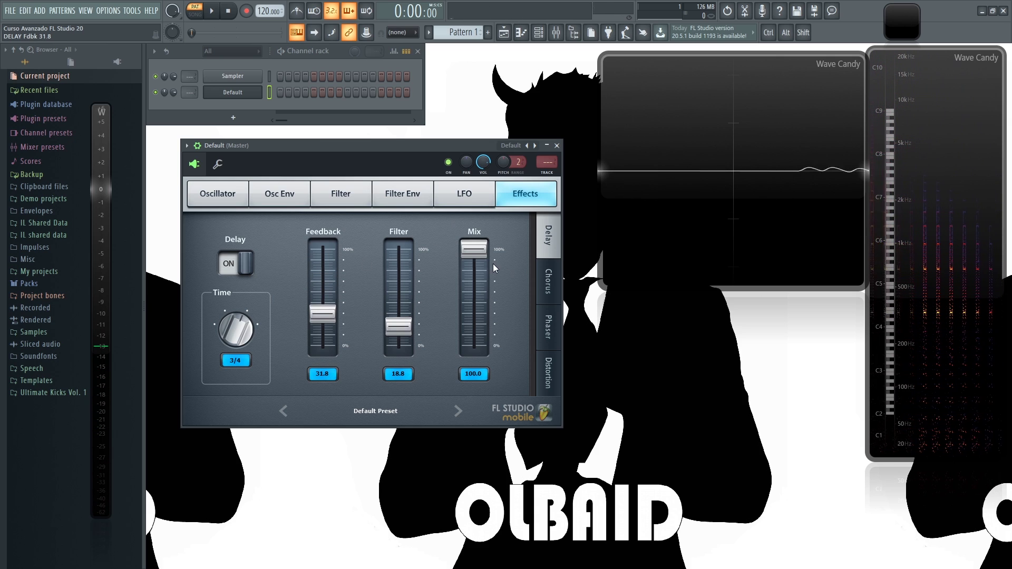
left_click_drag(474, 251, 474, 342)
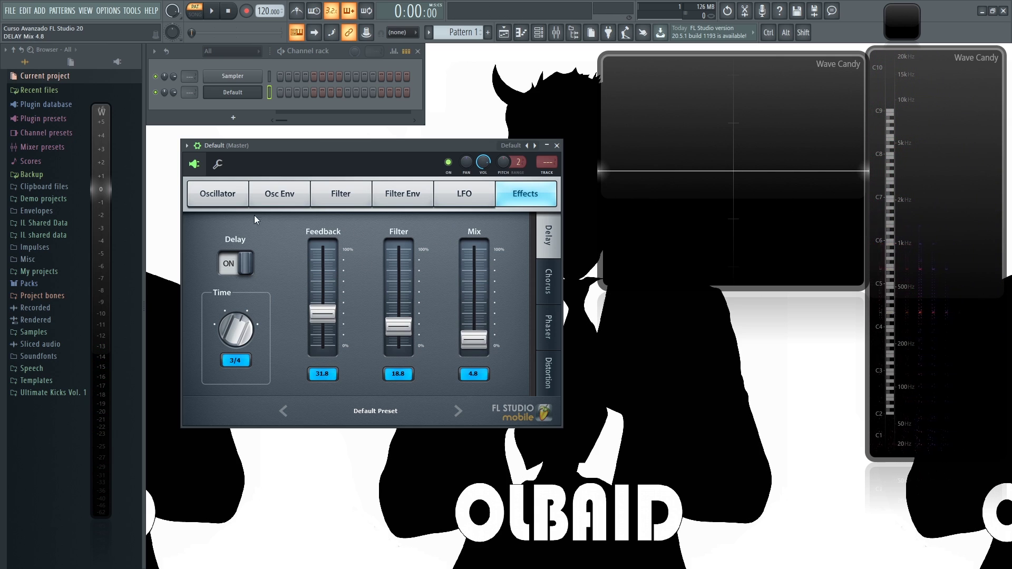
scroll(474, 311, "up", 6)
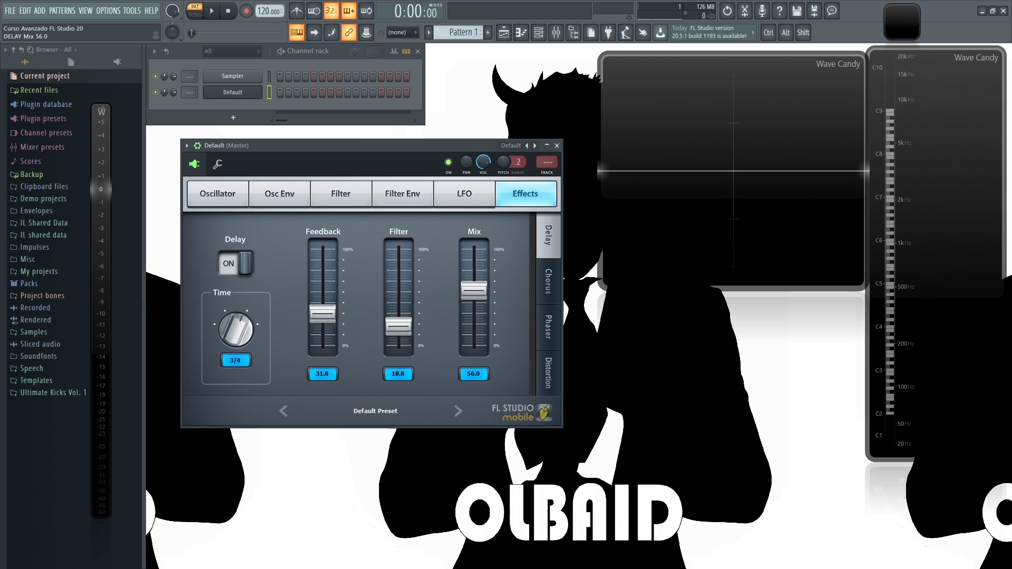
scroll(477, 350, "down", 2)
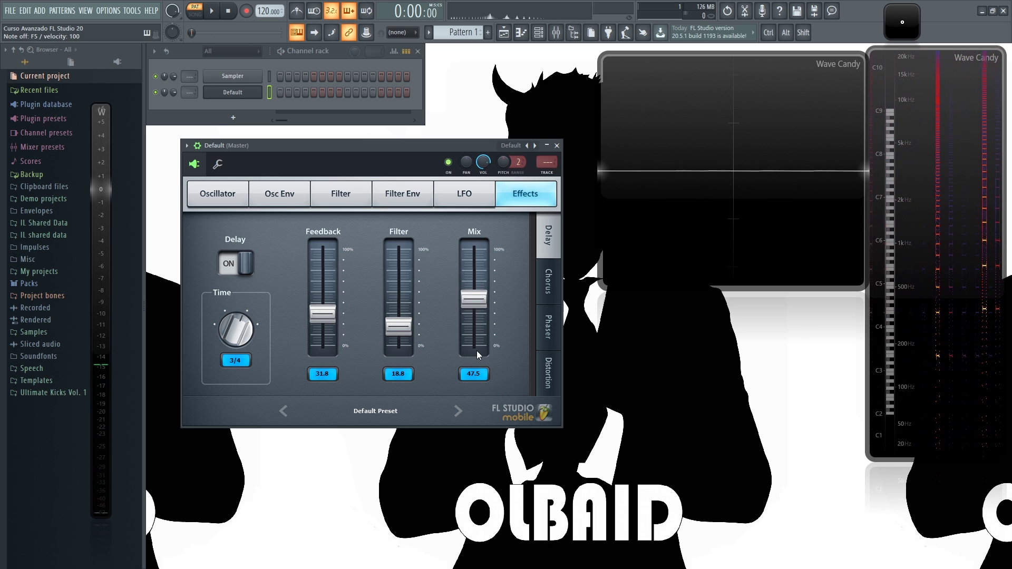
- Audition delay times of 1/1 and 1/4 with played notes
scroll(241, 327, "up", 1)
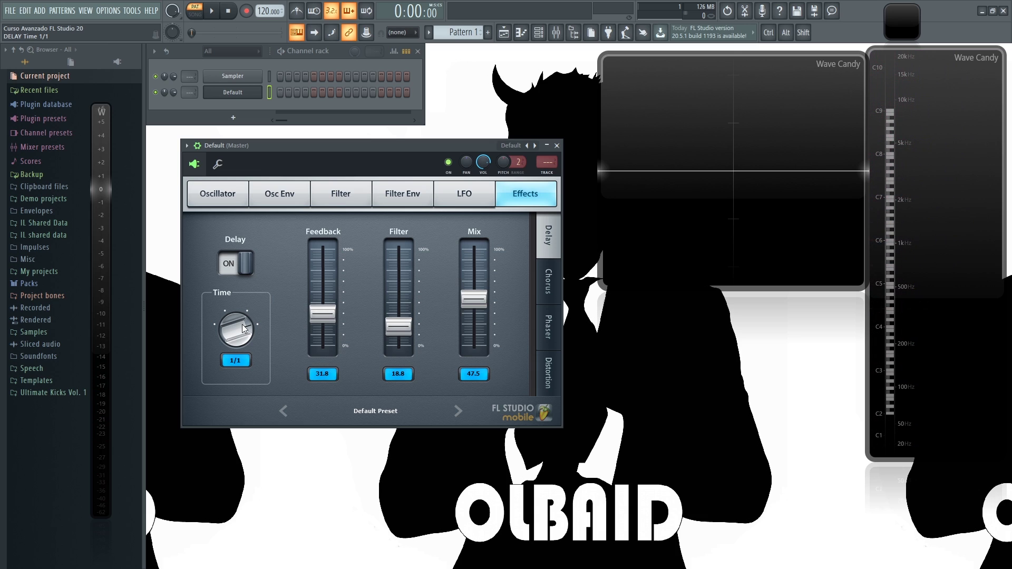
key("e")
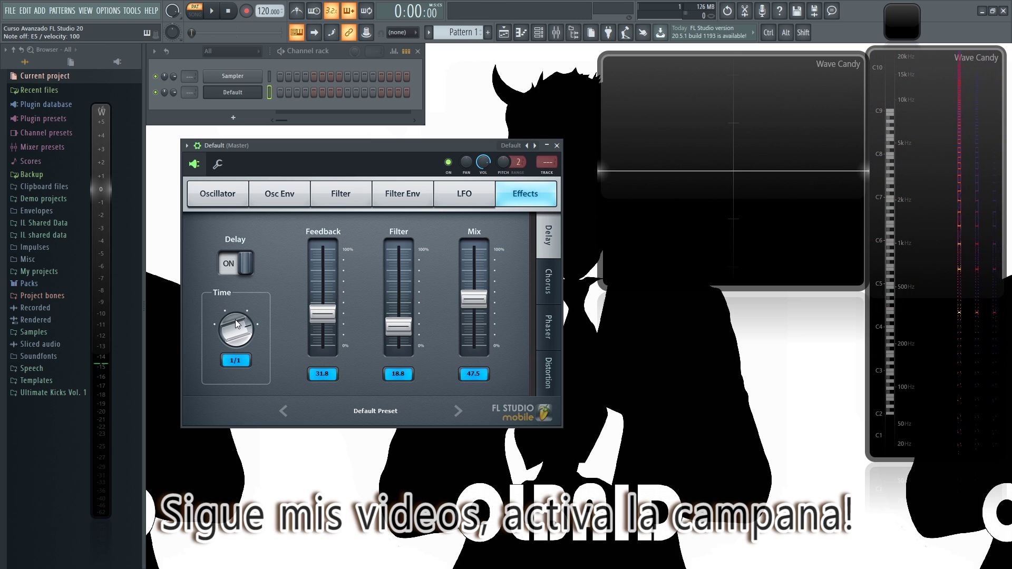
scroll(237, 324, "down", 3)
key("e")
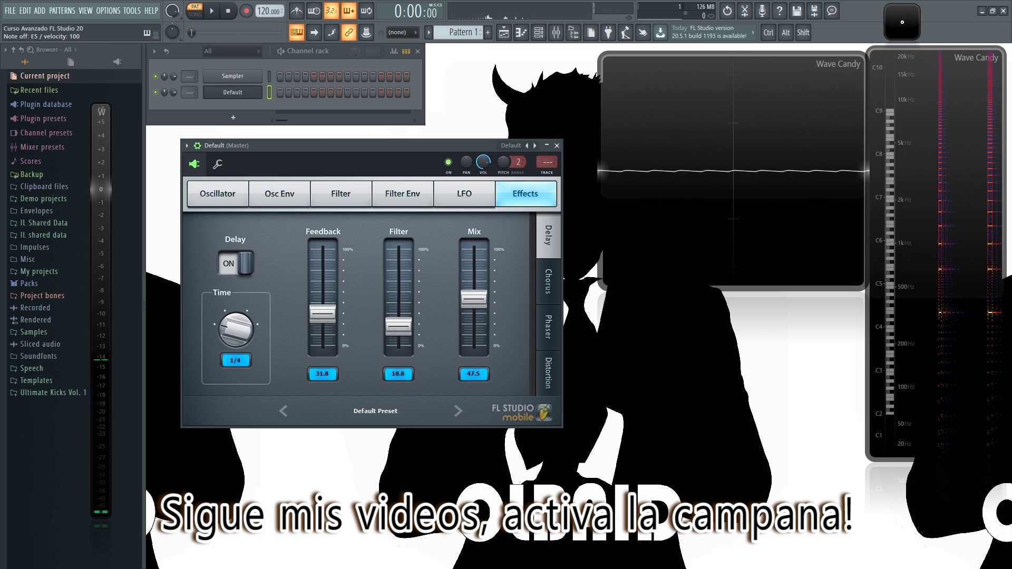
- Raise the delay filter to 85.0 and set the delay time to 3/4 while playing notes
left_click_drag(399, 327, 398, 262)
key("e")
scroll(236, 325, "up", 1)
key("e")
scroll(237, 325, "up", 2)
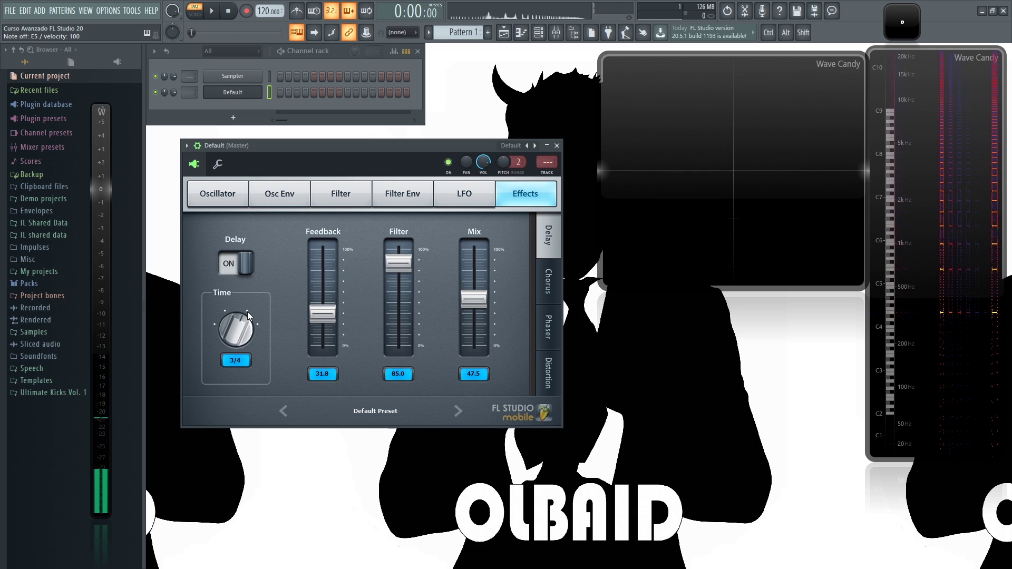
- Open the chorus effect, switch it on and compare the sound with it off and on while playing notes
key("e")
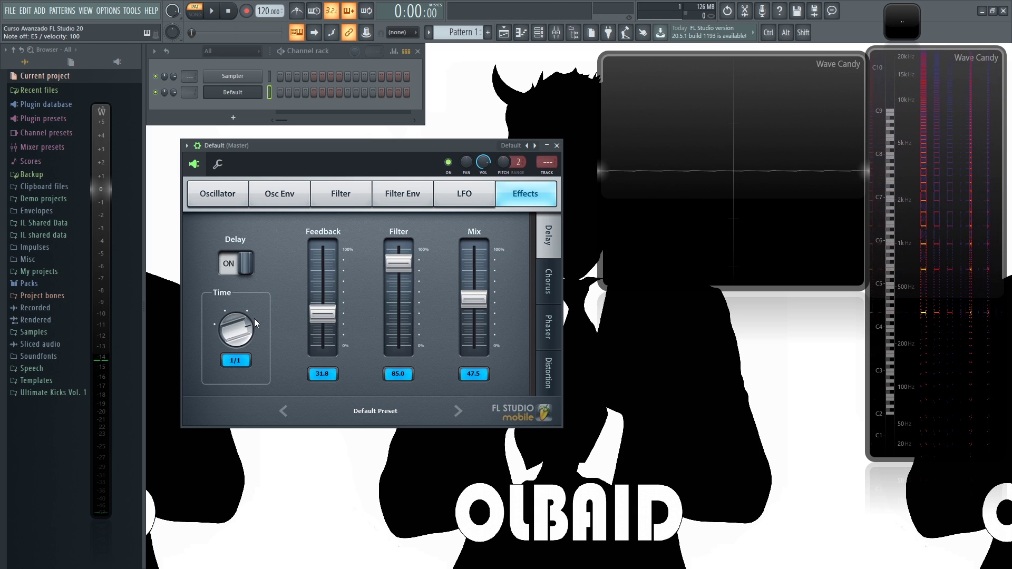
left_click(549, 284)
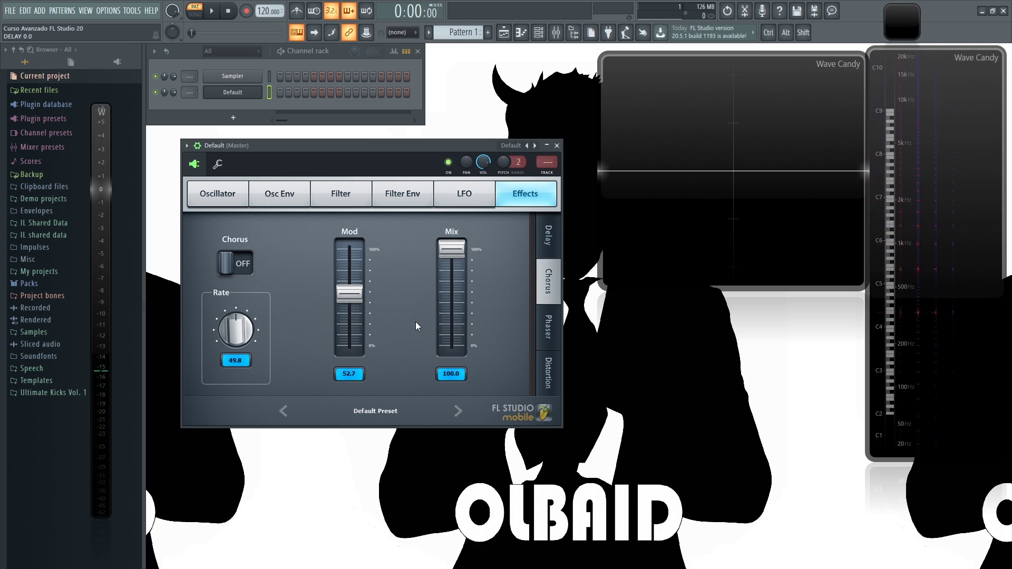
key("e")
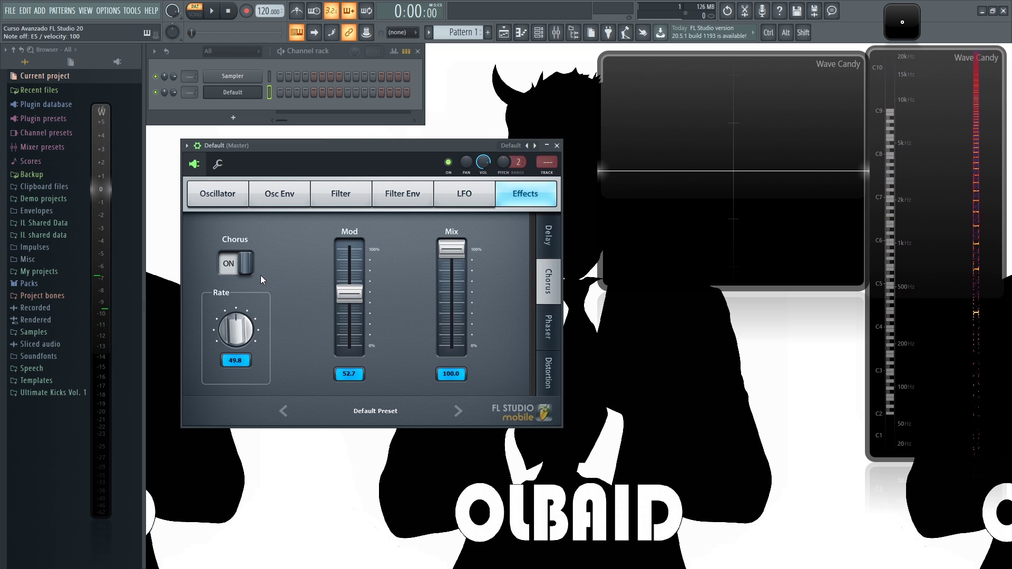
left_click(239, 265)
key("e")
left_click(240, 264)
key("c")
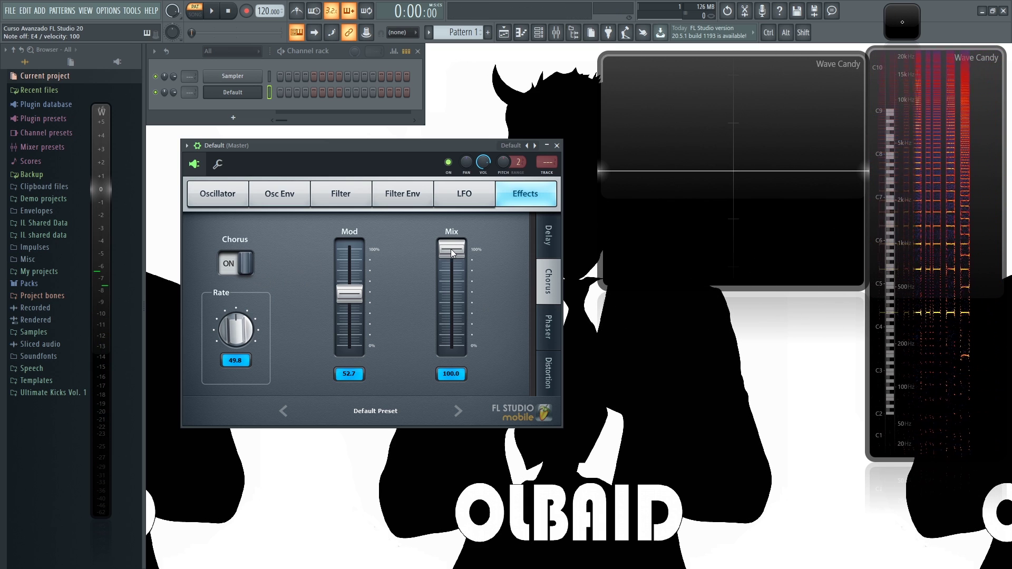
- Audition the chorus mix at 95.2 and 16.2 with played notes, and raise it to 51.2
left_click_drag(452, 269, 452, 271)
key("c")
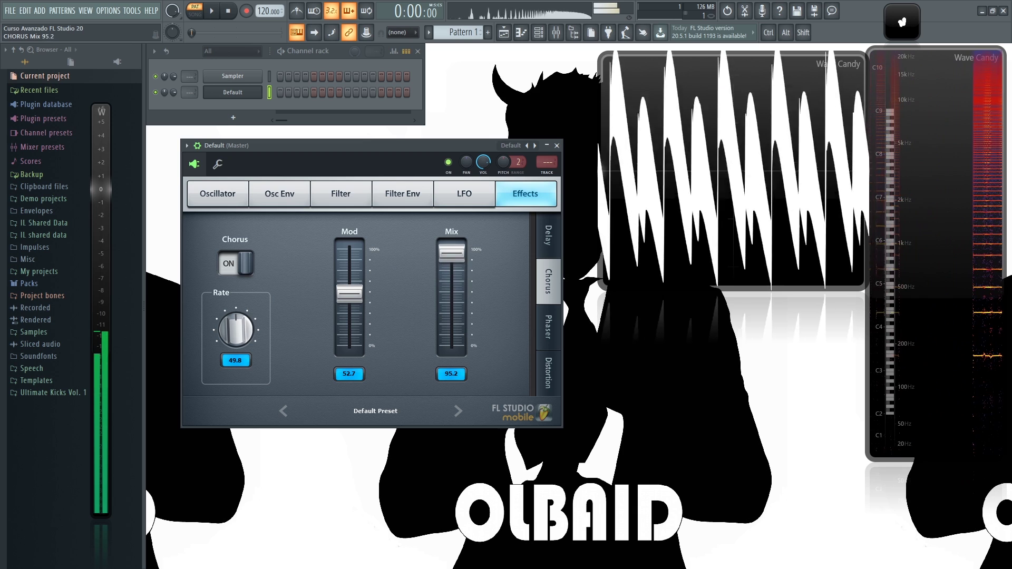
left_click_drag(452, 271, 452, 302)
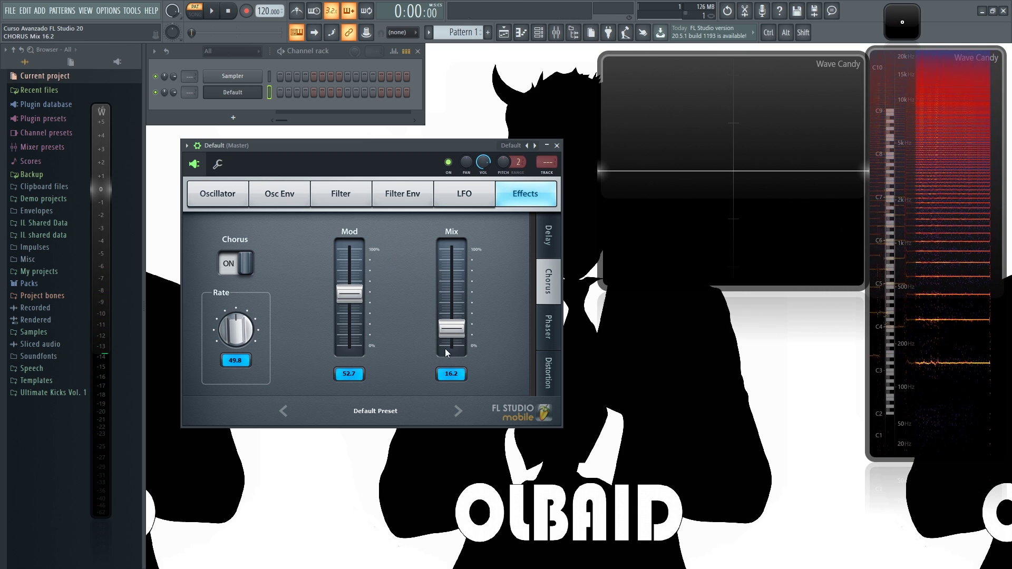
left_click_drag(452, 330, 452, 297)
- Raise the chorus mod and mix to 100.0 each while playing notes
left_click_drag(343, 295, 349, 243)
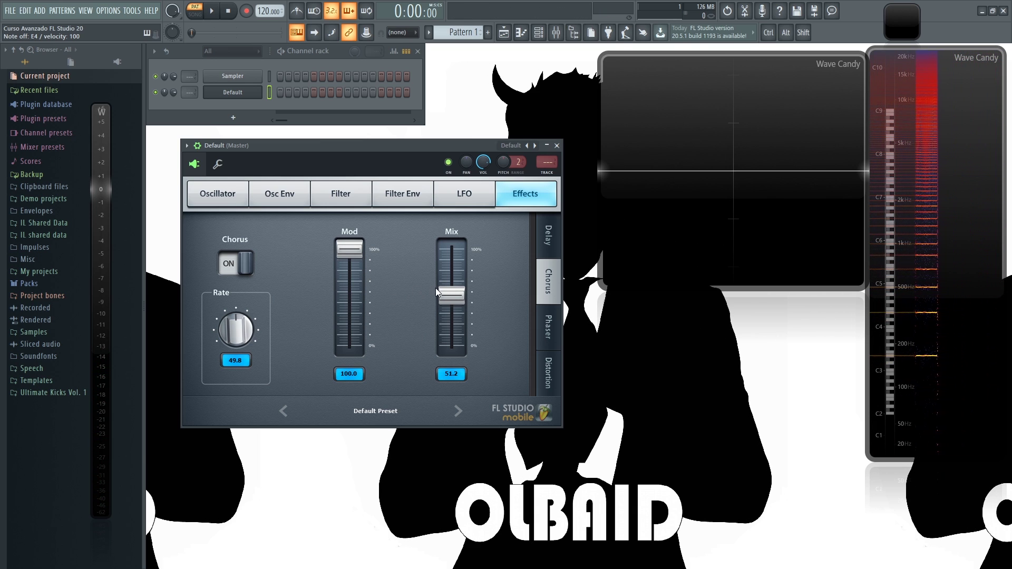
left_click_drag(438, 291, 451, 246)
left_click_drag(349, 247, 360, 298)
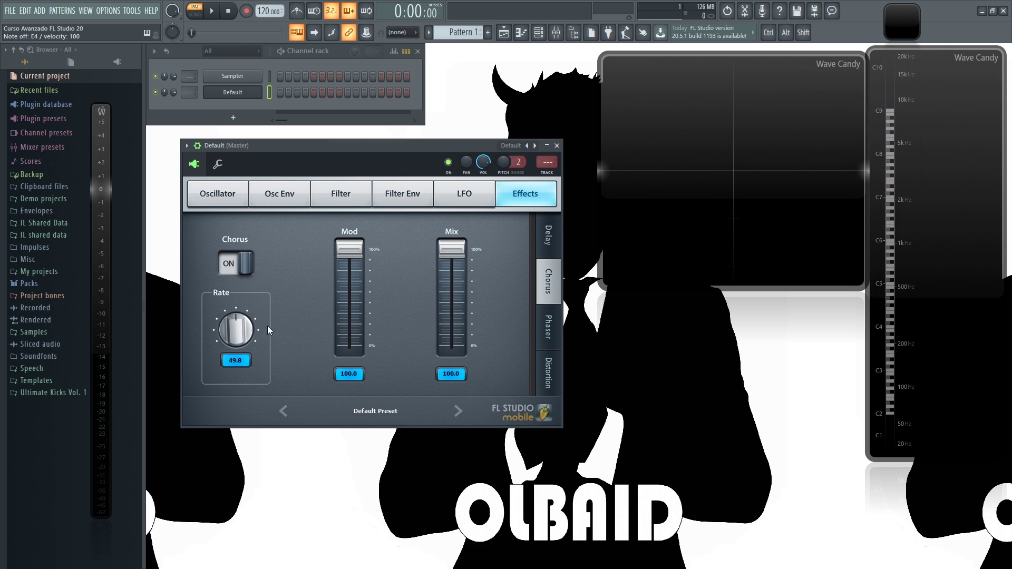
- Audition the chorus rate at 100.0 and 9.0 while notes sound, and bring it back to 100.0
mouse_move(235, 328)
left_mouse_down()
mouse_move(235, 319)
mouse_move(235, 328)
left_mouse_up()
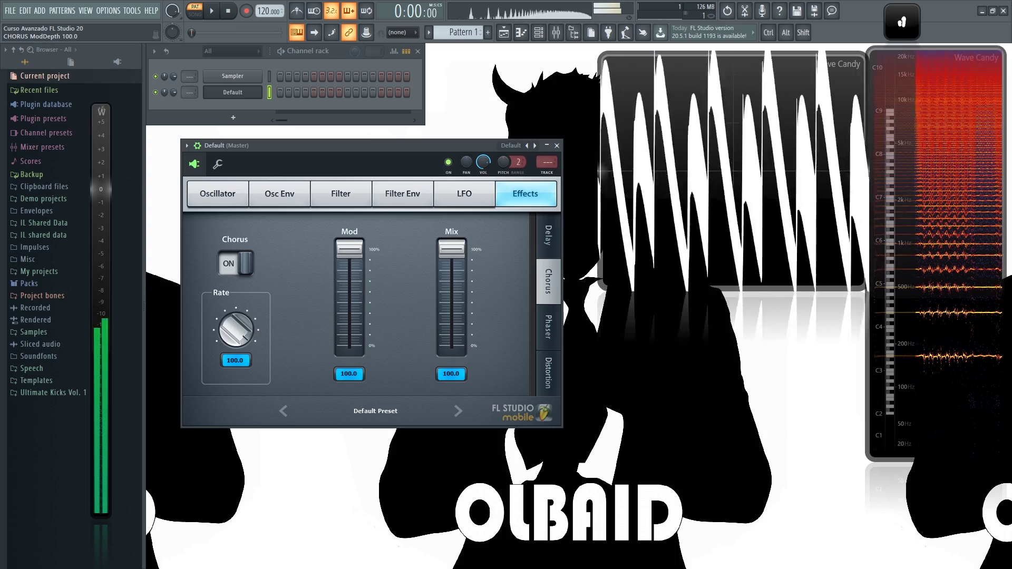
left_click_drag(235, 329, 235, 364)
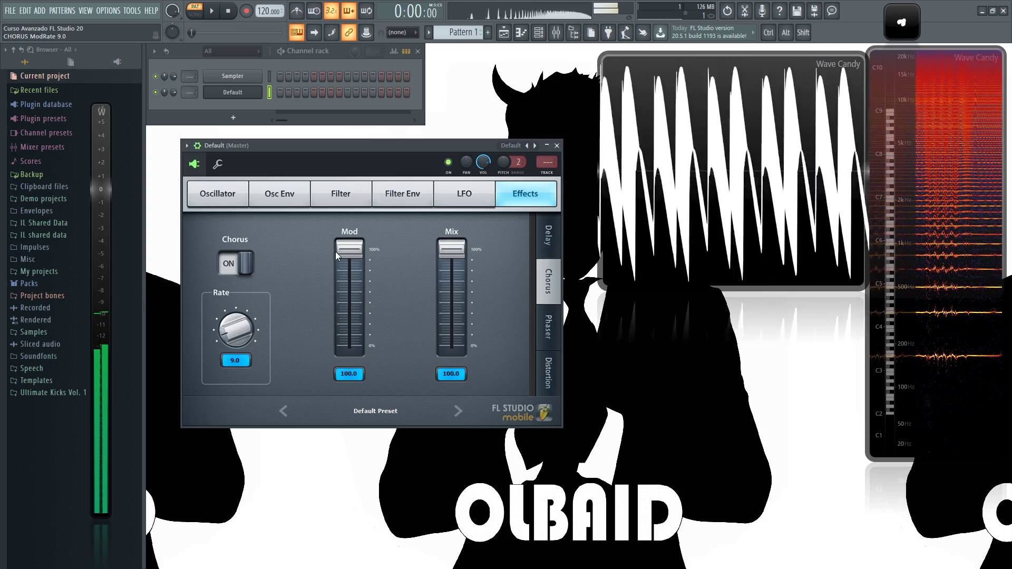
left_click_drag(235, 329, 235, 317)
- Lower the chorus mod to 91.5 and then 56.7, and turn the chorus off
left_click_drag(349, 248, 349, 257)
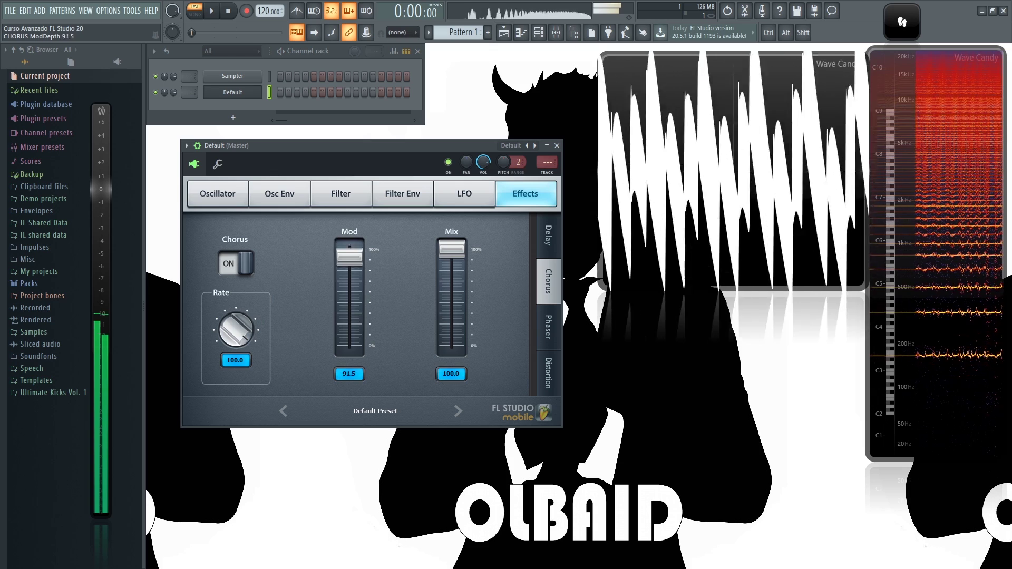
left_click_drag(350, 257, 243, 270)
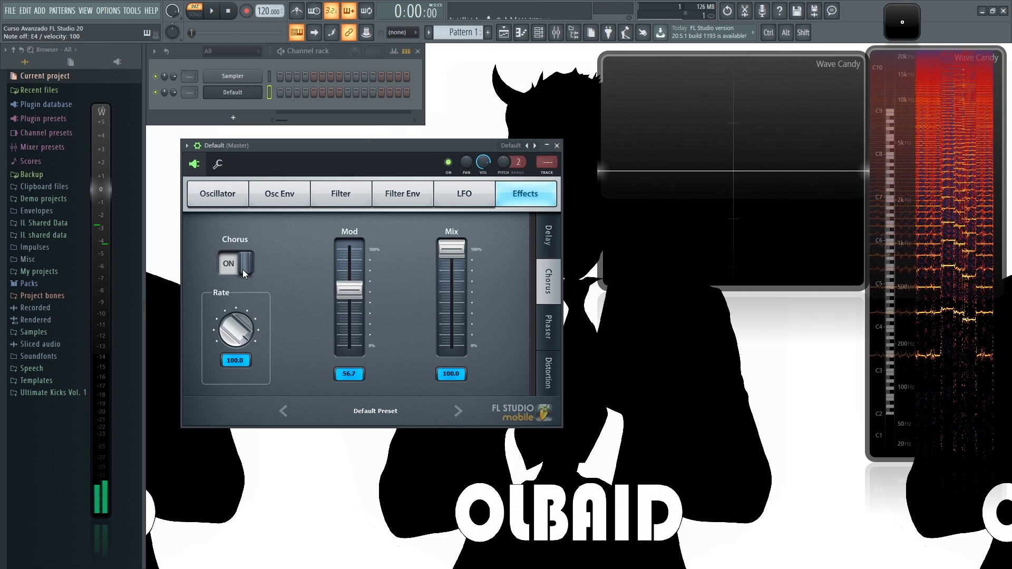
left_click(242, 266)
- Open the phaser effect, switch it on and play a note through it
left_click(547, 325)
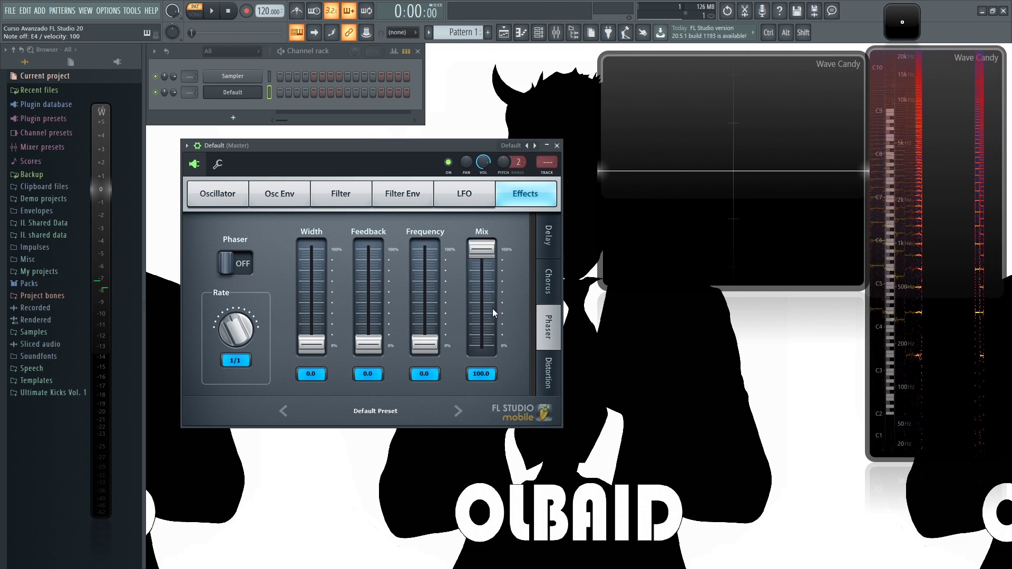
left_click(244, 266)
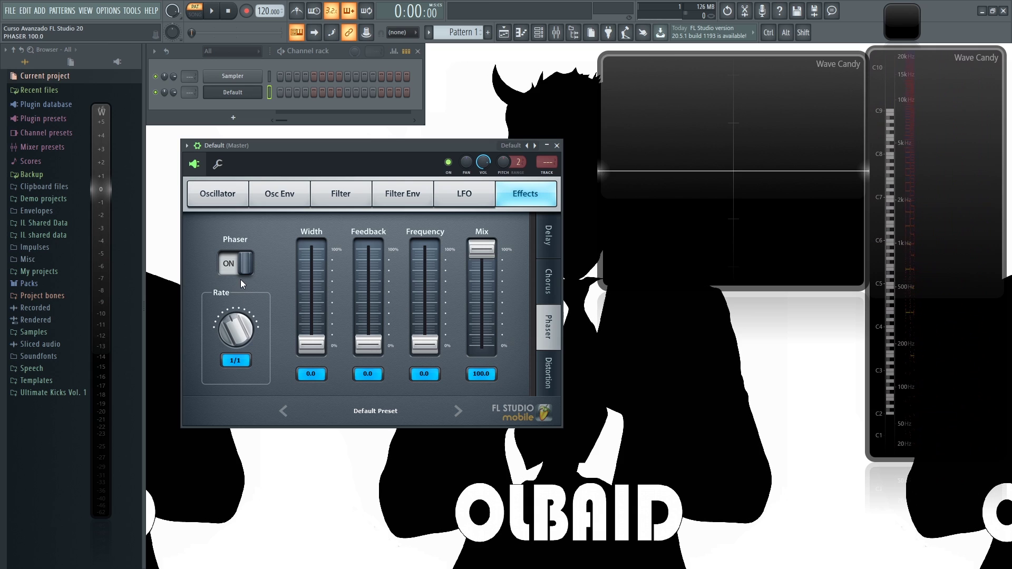
key("c")
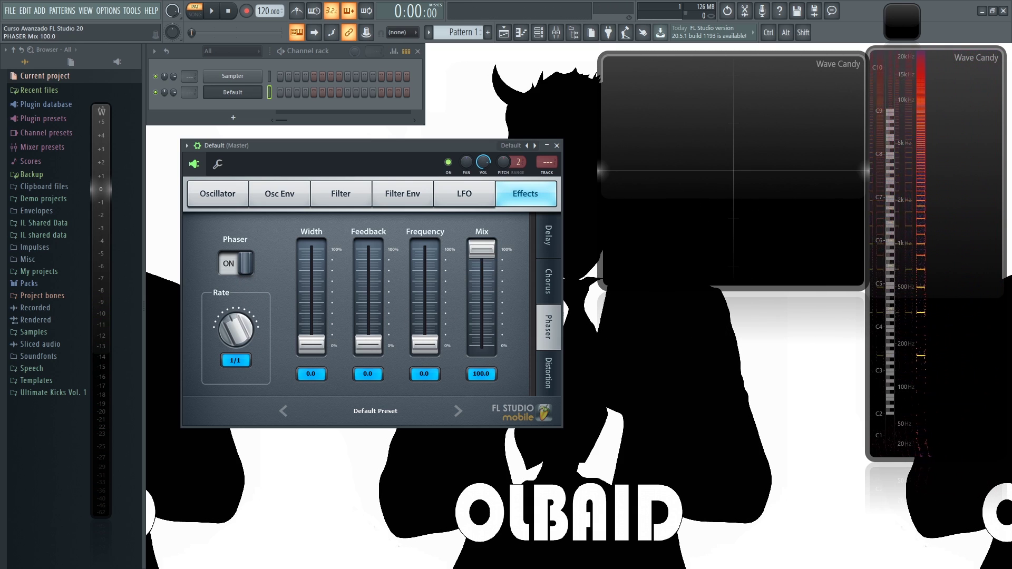
- Raise the phaser width in stages to 66.8 while playing notes, and try a rate of 8/1 before settling on 4/1
mouse_move(324, 346)
left_mouse_down()
mouse_move(323, 289)
mouse_move(312, 317)
mouse_move(312, 267)
mouse_move(313, 346)
left_mouse_up()
key("c")
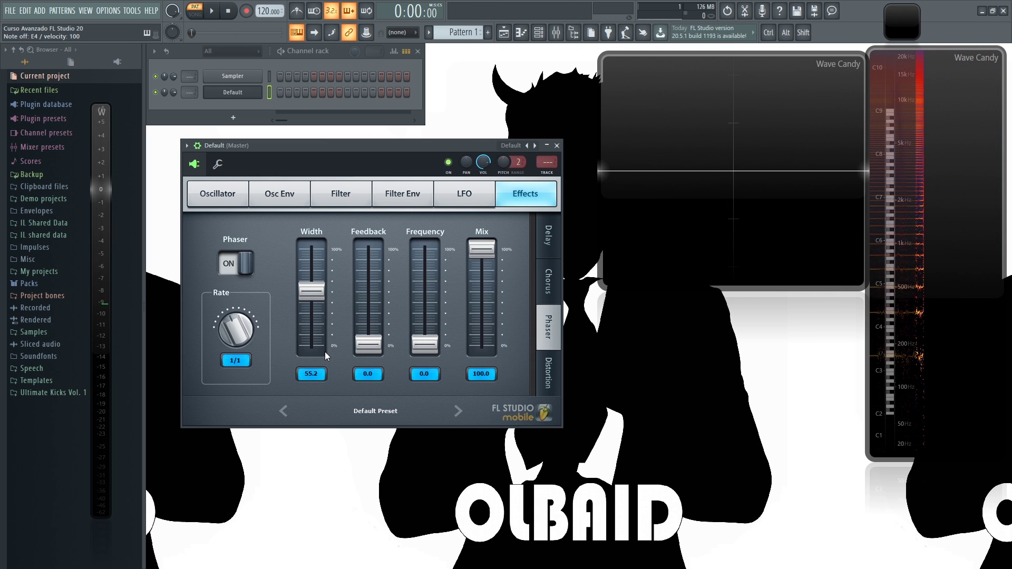
key("c")
left_click_drag(299, 310, 311, 281)
key("x")
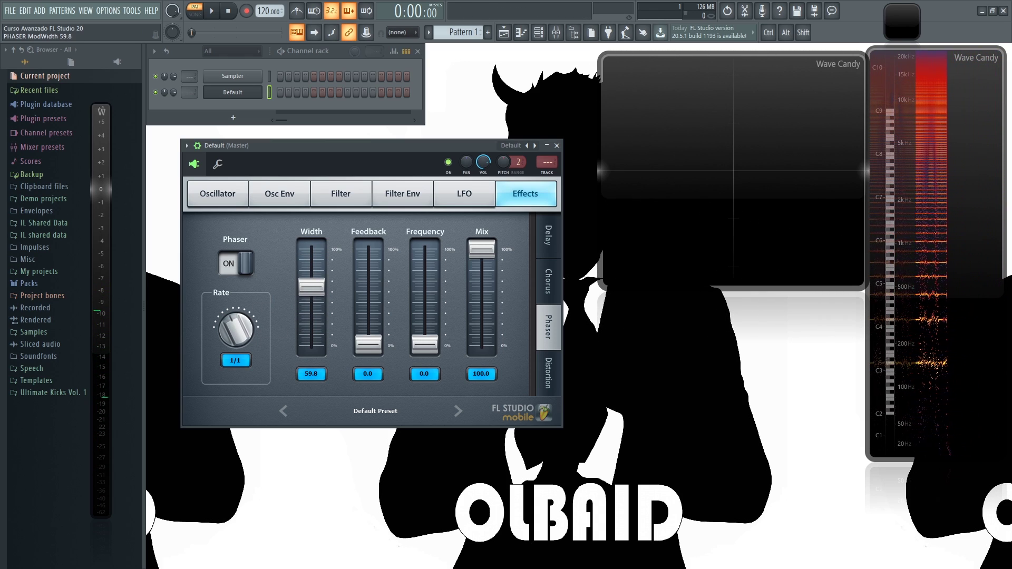
key("c")
scroll(239, 332, "down", 2)
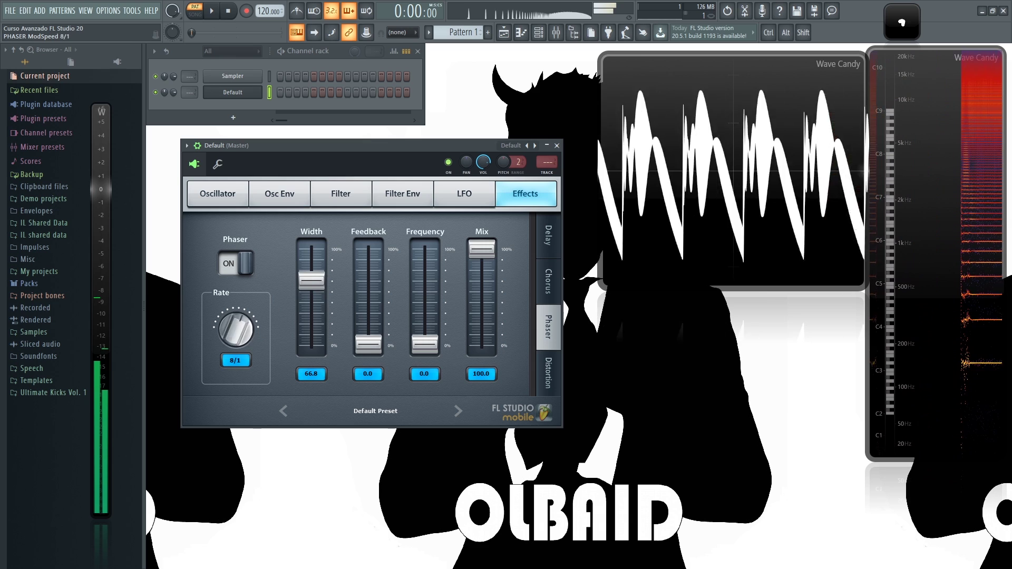
scroll(238, 333, "up", 4)
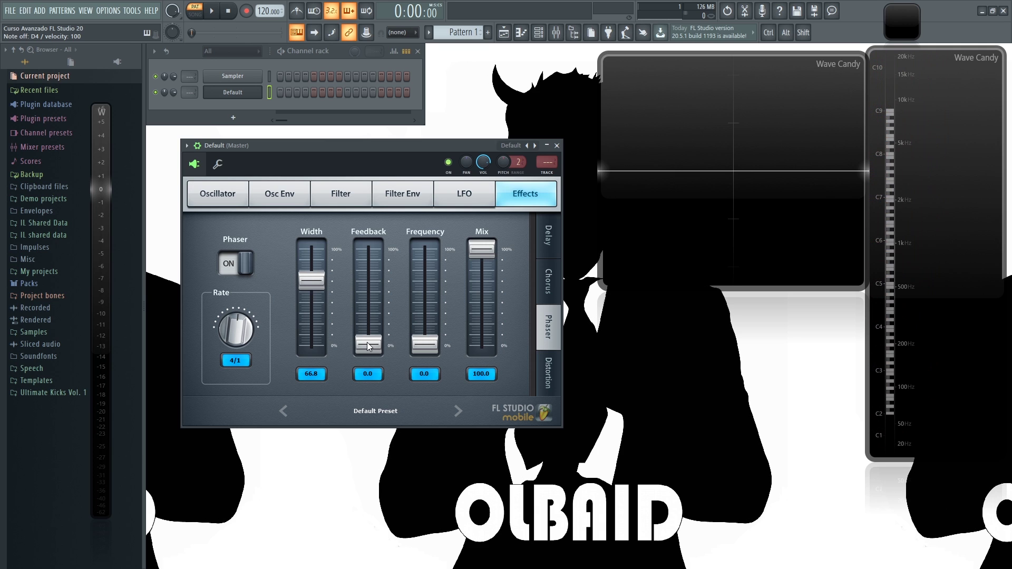
- Raise the phaser feedback to 30.3 and the frequency to 50.7 and then 67.3, listening with played notes
mouse_move(368, 346)
left_mouse_down()
mouse_move(368, 257)
mouse_move(371, 347)
left_mouse_up()
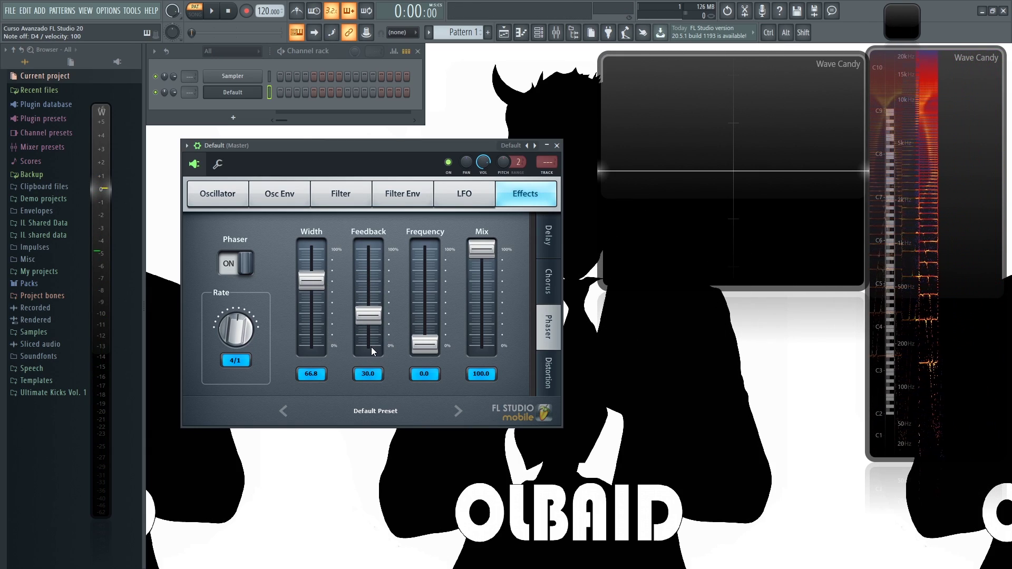
left_click_drag(417, 347, 426, 302)
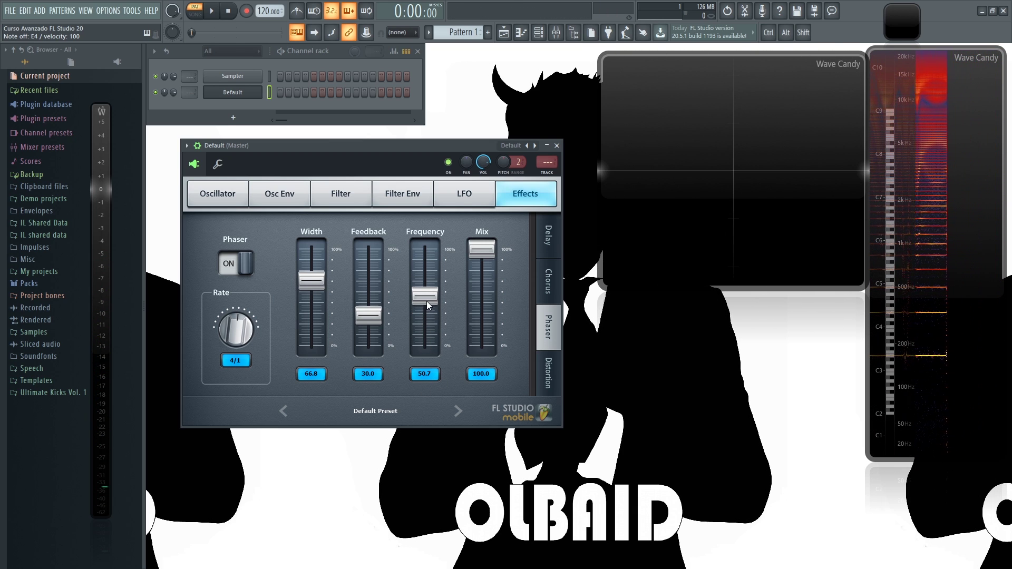
left_click_drag(426, 302, 426, 281)
mouse_move(372, 343)
left_mouse_down()
mouse_move(373, 374)
mouse_move(373, 345)
left_mouse_up()
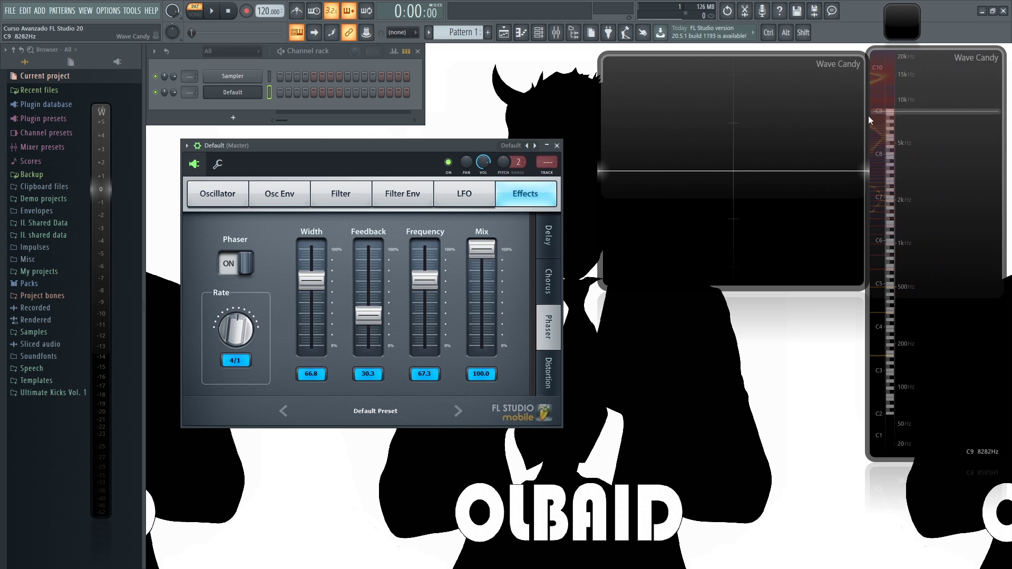
- Raise the phaser feedback to 46.0 and then 54.2 while playing notes, and push the width to 100.0
key("c")
left_click_drag(368, 316, 368, 300)
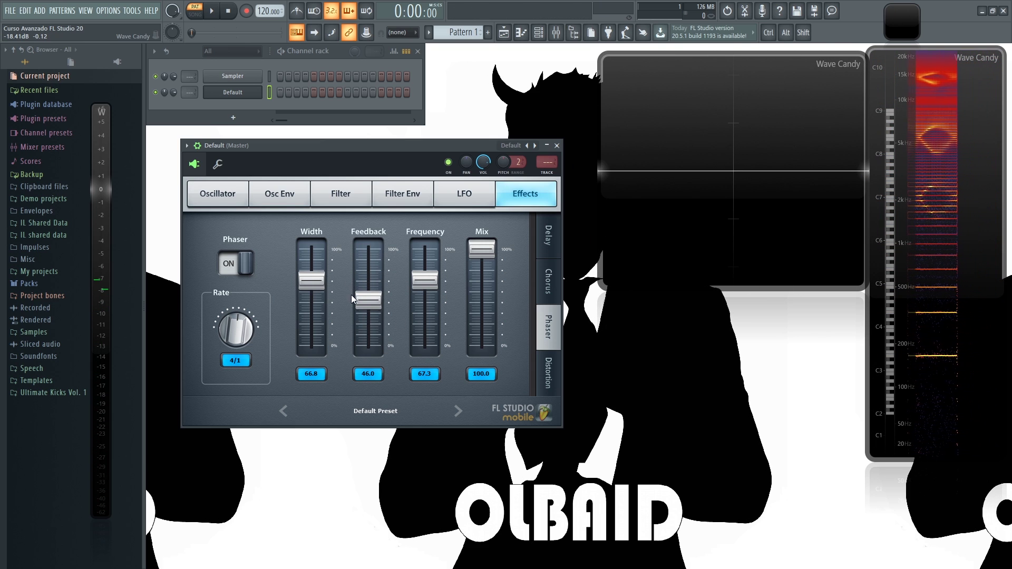
key("c")
left_click_drag(368, 302, 312, 268)
- Set the phaser frequency to 73.7 and the width to 80.2 while playing notes
key("c")
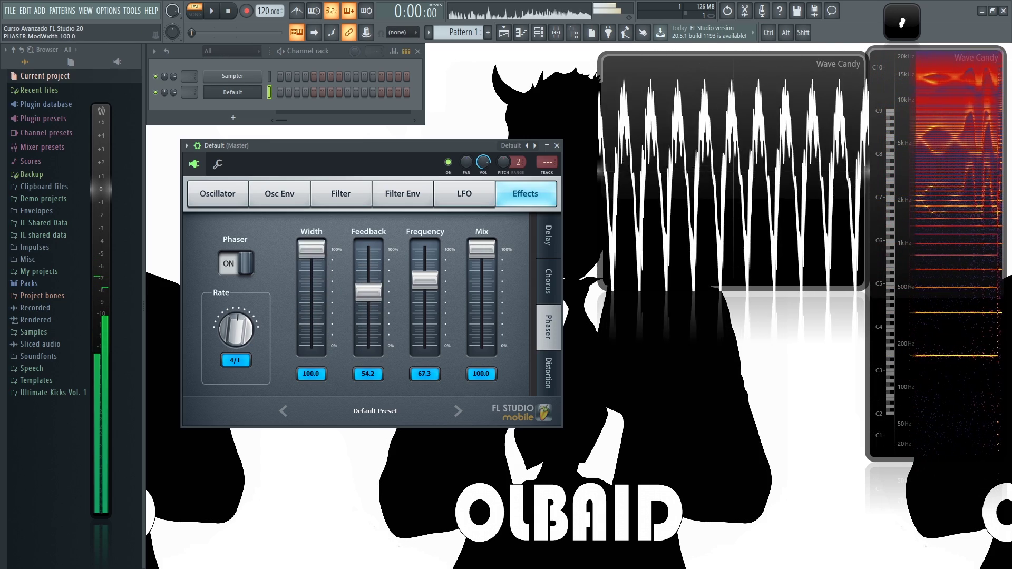
key("c")
mouse_move(425, 281)
left_mouse_down()
mouse_move(425, 331)
mouse_move(431, 277)
left_mouse_up()
key("x")
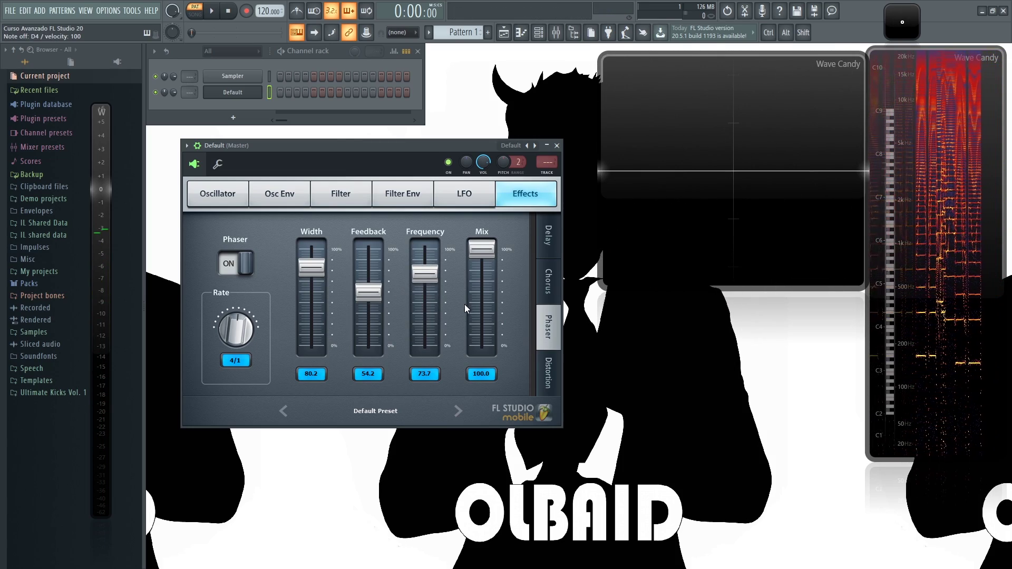
- Turn the phaser off and play a note to hear the sound without it
left_click(236, 261)
key("c")
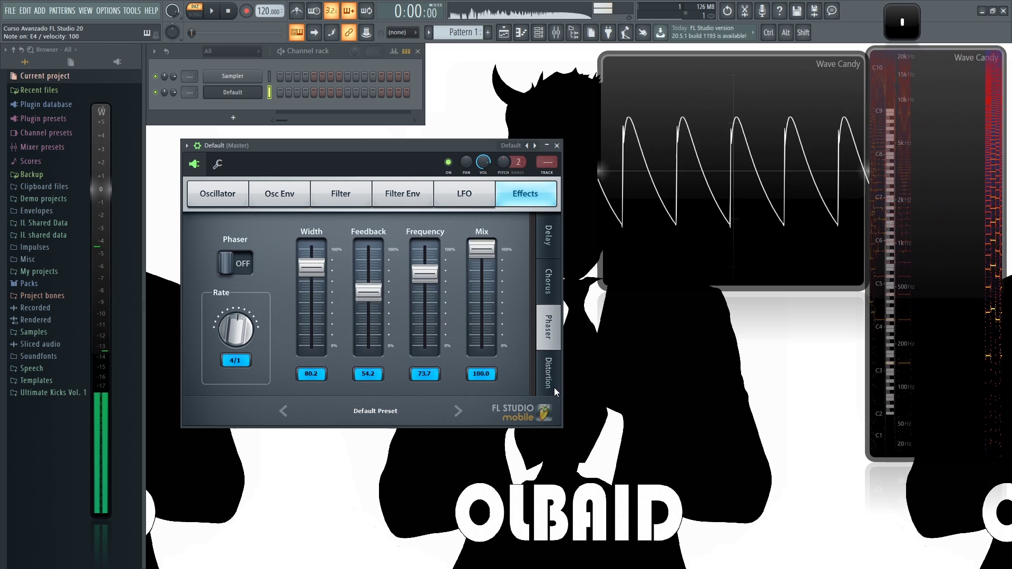
- Open the distortion effect, compare it off and on with played notes, and lower the overdrive to 0.0
left_click(553, 385)
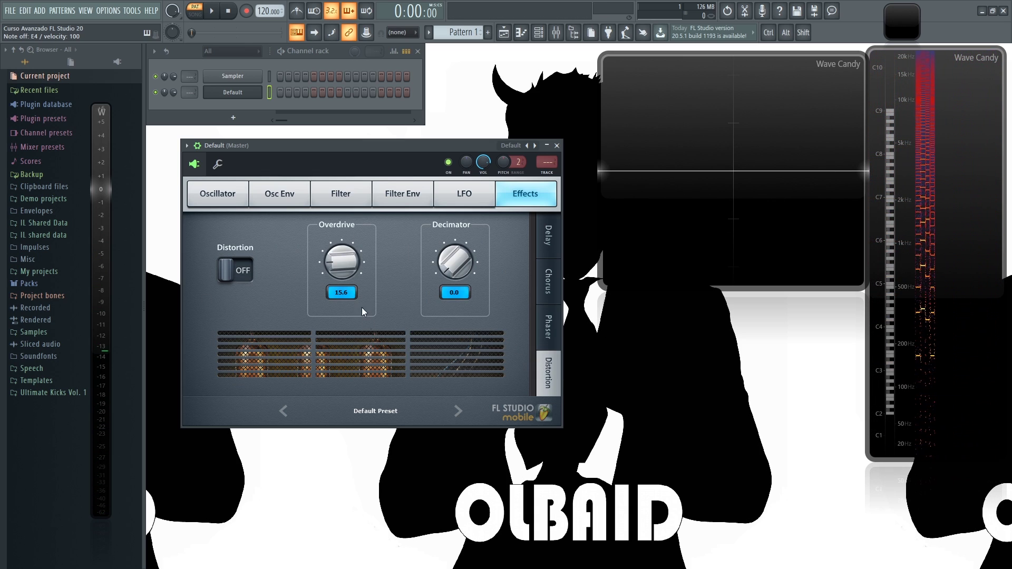
left_click(238, 270)
key("c")
left_click(238, 270)
mouse_move(346, 267)
left_mouse_down()
mouse_move(370, 290)
mouse_move(342, 250)
mouse_move(342, 223)
mouse_move(332, 273)
left_mouse_up()
key("c")
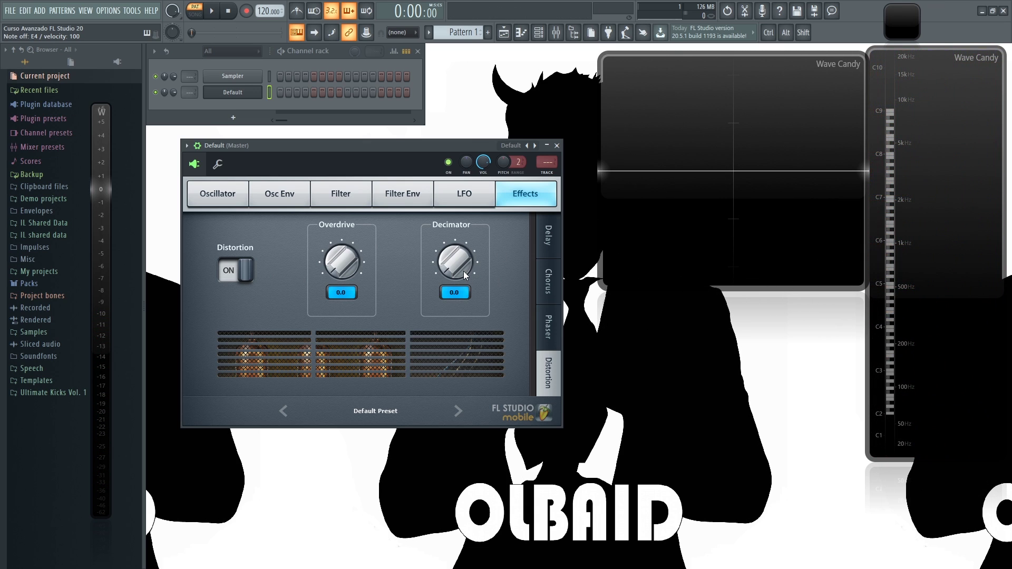
- Audition the decimator from 0.0 up to 100.0 with played notes, and lower it to 27.3
left_click_drag(464, 271, 463, 221)
left_click_drag(464, 272, 464, 316)
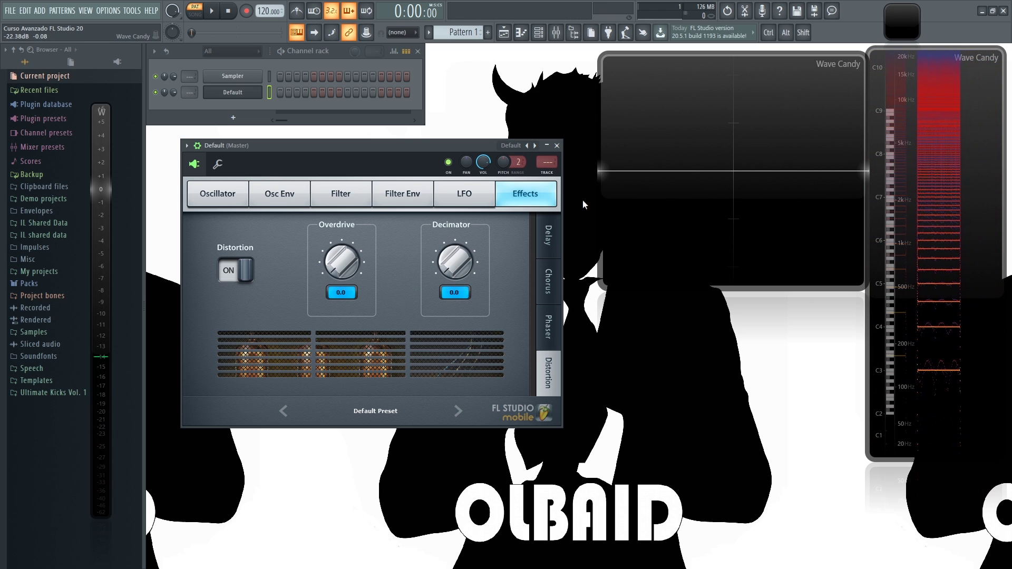
mouse_move(468, 270)
left_mouse_down()
mouse_move(467, 215)
mouse_move(470, 254)
left_mouse_up()
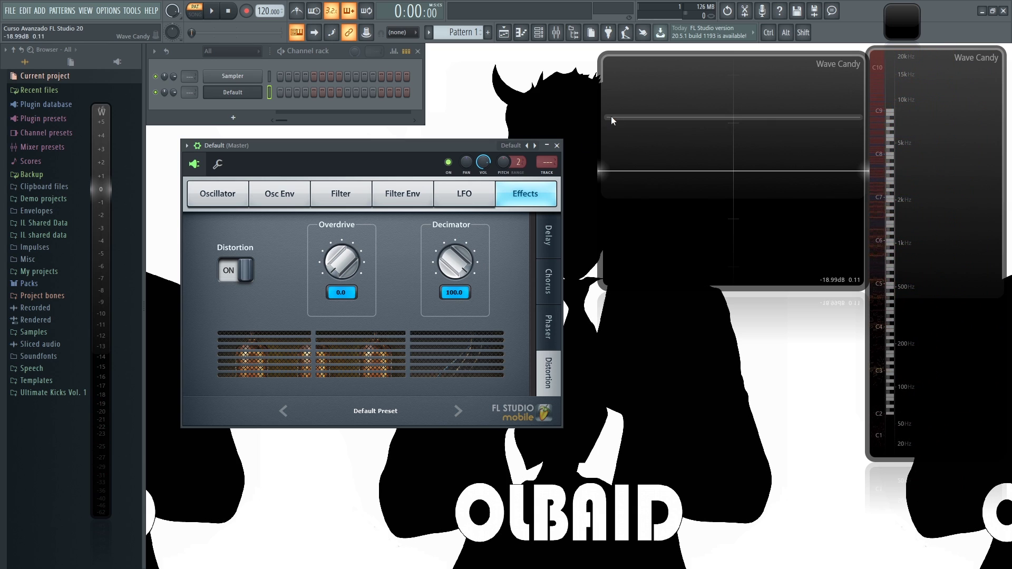
left_click_drag(456, 262, 455, 293)
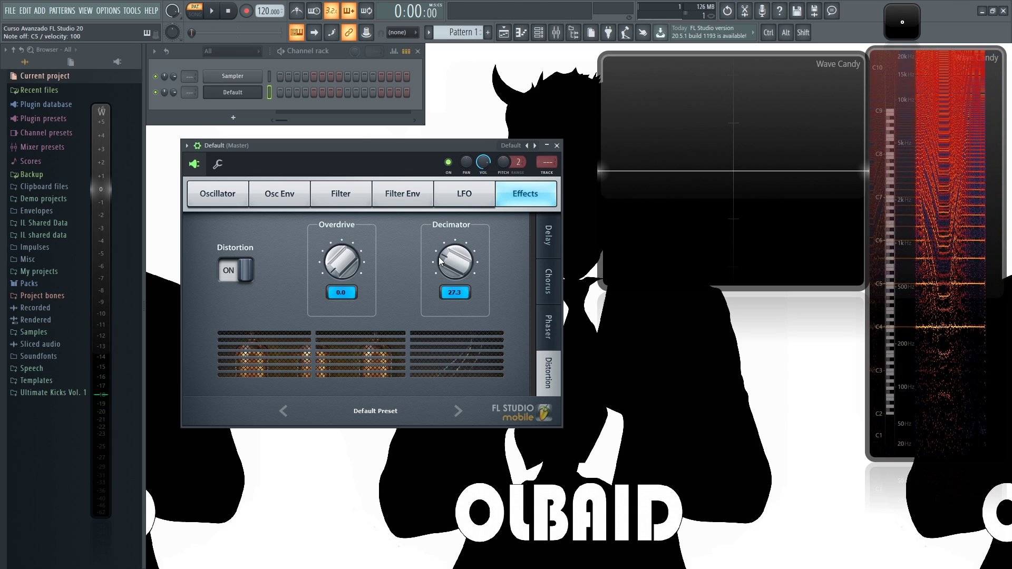
- Try a higher overdrive and return it to 0.0, and set the decimator to 50.3
left_click_drag(330, 267, 330, 248)
left_click_drag(456, 262, 456, 270)
left_click_drag(341, 262, 341, 281)
mouse_move(455, 262)
left_mouse_down()
mouse_move(456, 247)
mouse_move(452, 270)
left_mouse_up()
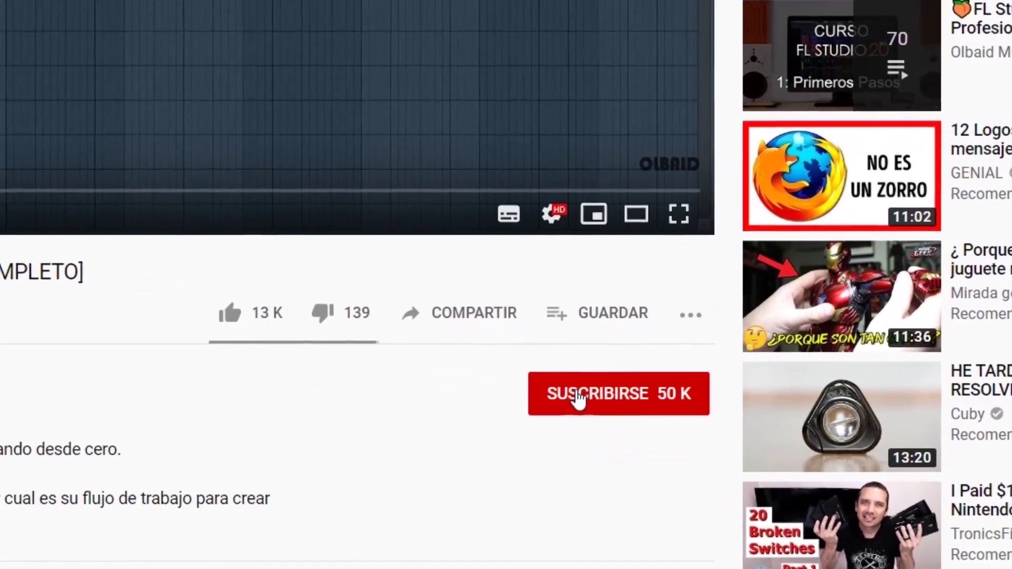
- In YouTube, subscribe to the channel and turn on its notifications
left_click(686, 509)
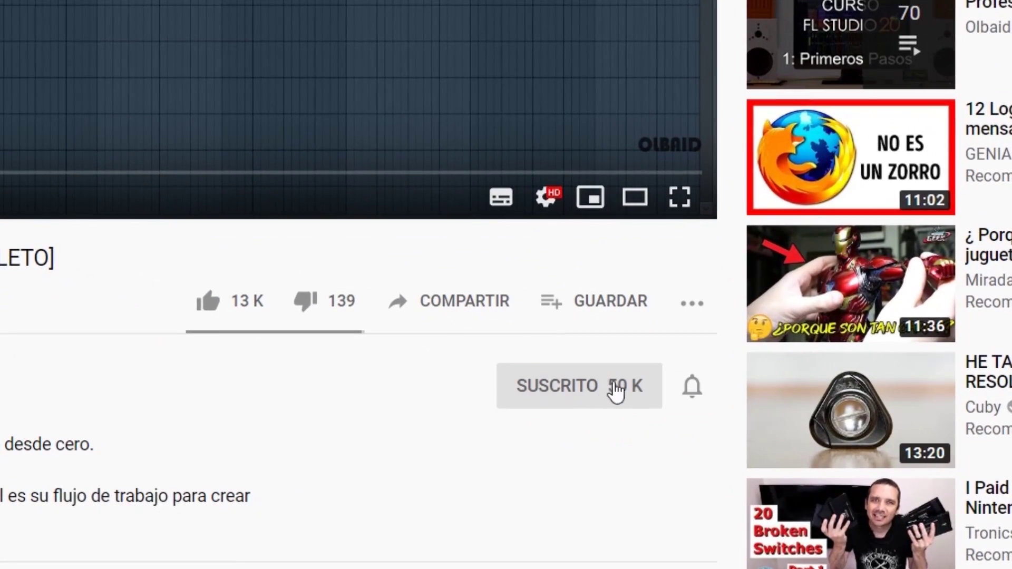
left_click(691, 387)
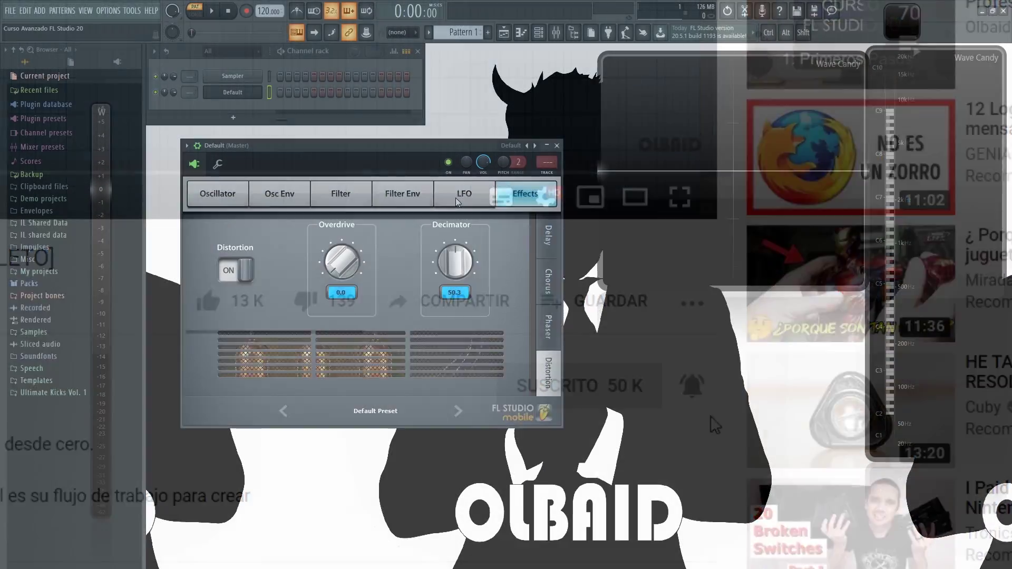